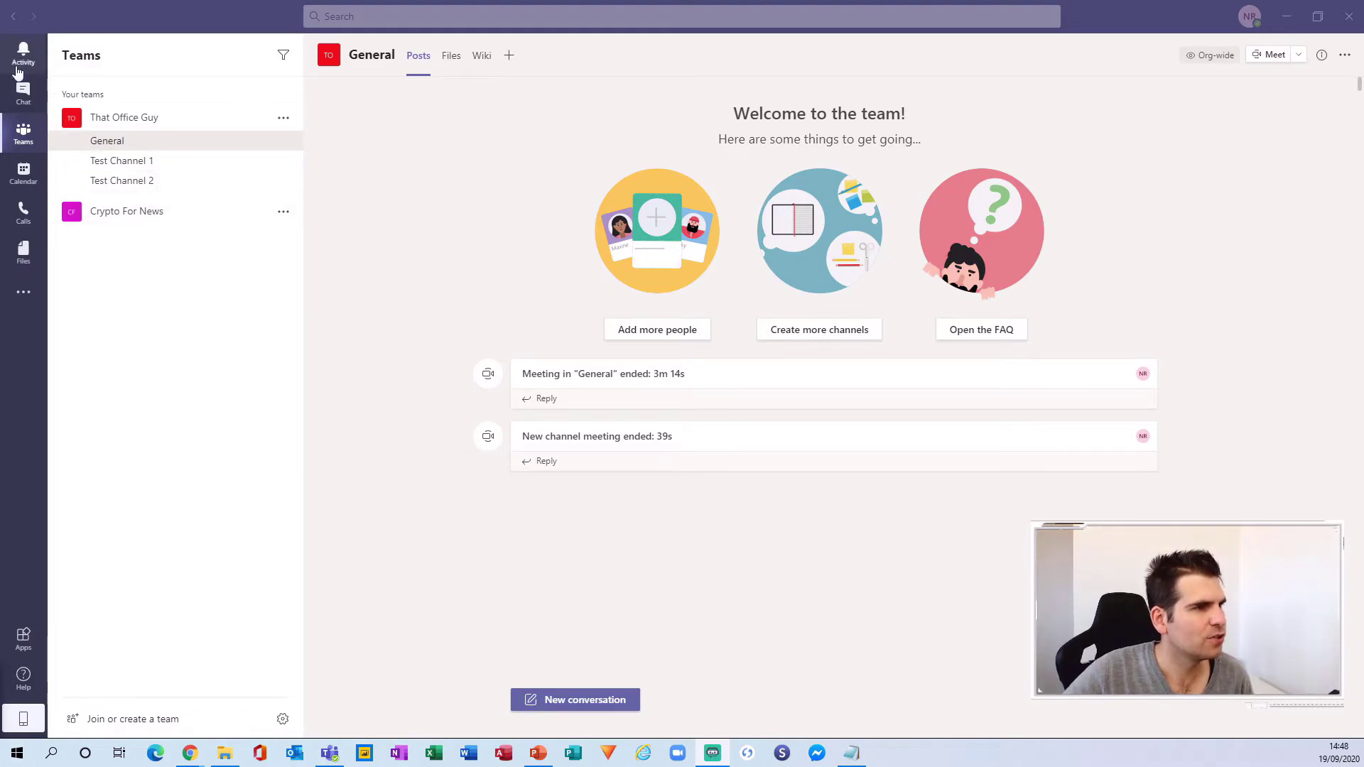
Start a new chat with the existing contact, showing their earlier 'here is a Teams chat rather than FB' message.
left_click(14, 99)
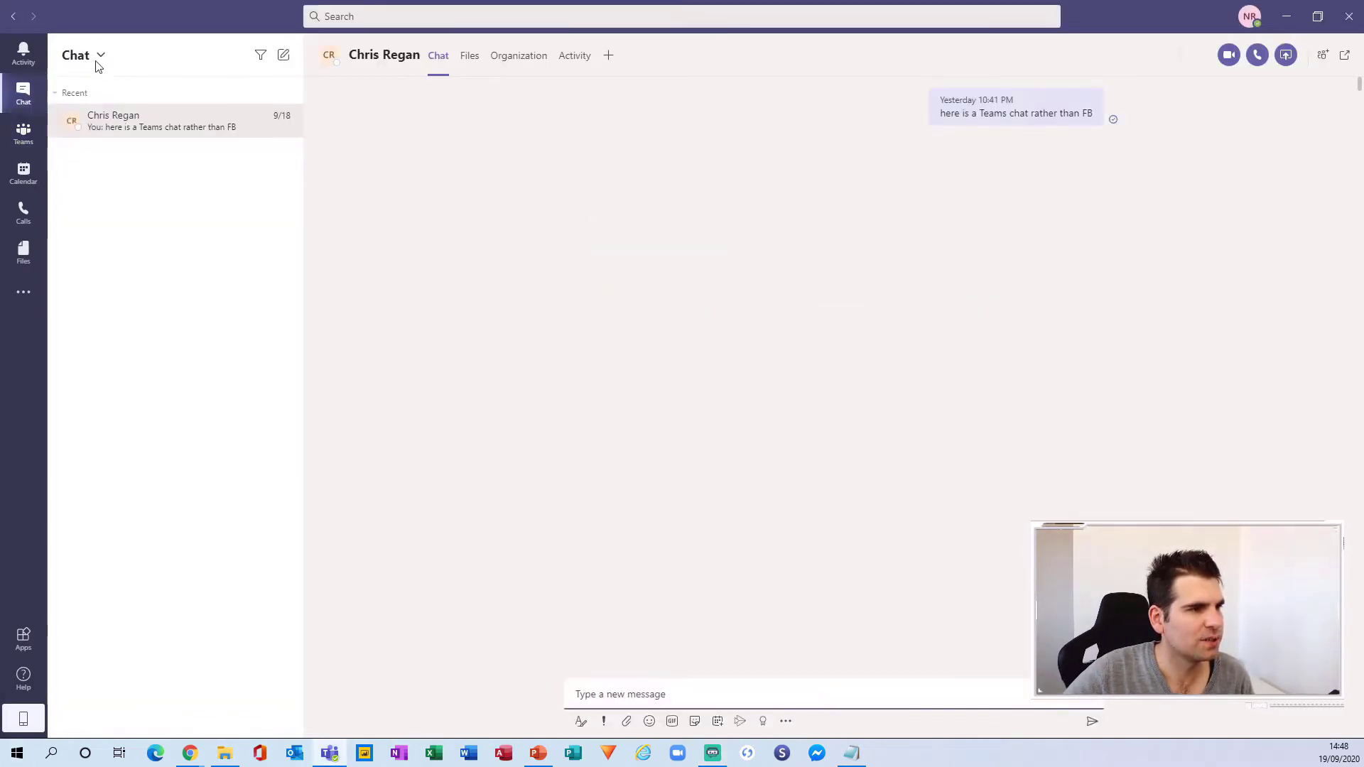
left_click(25, 137)
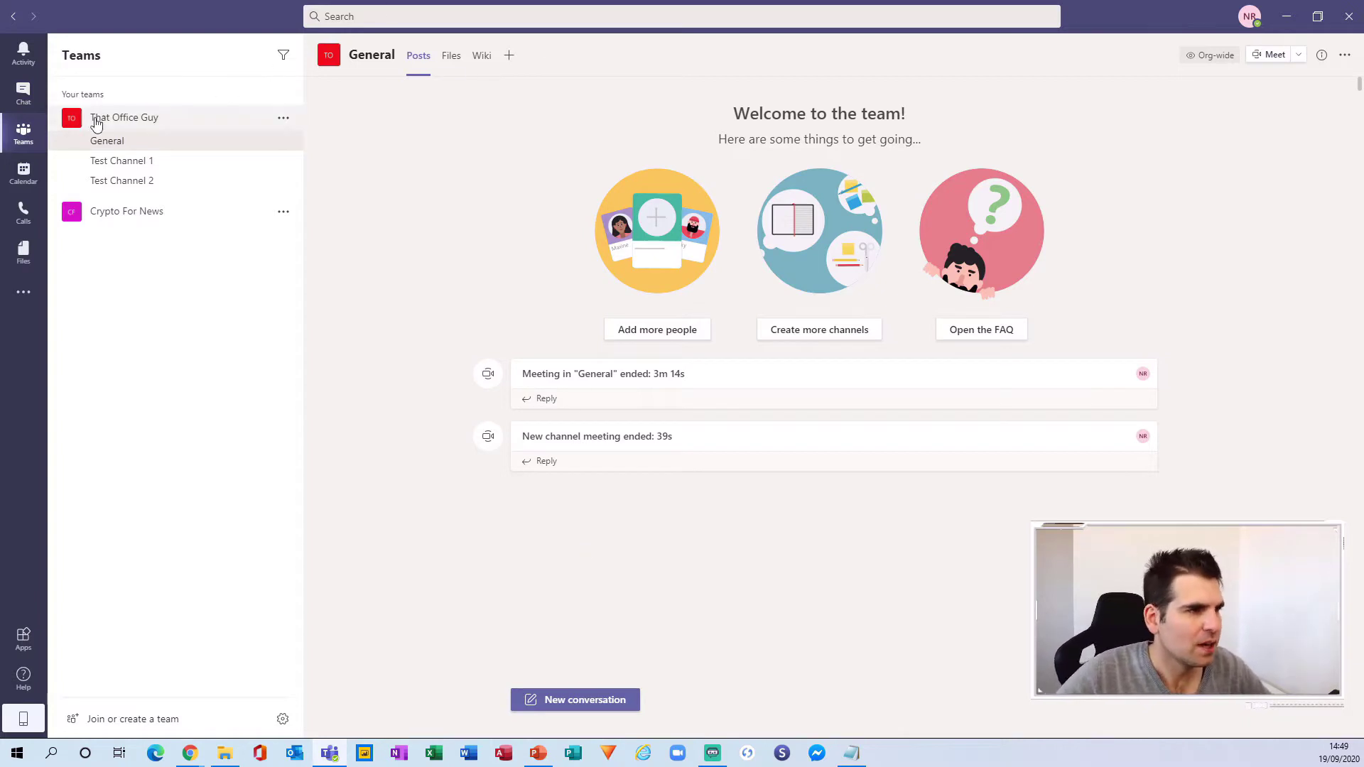
left_click(22, 94)
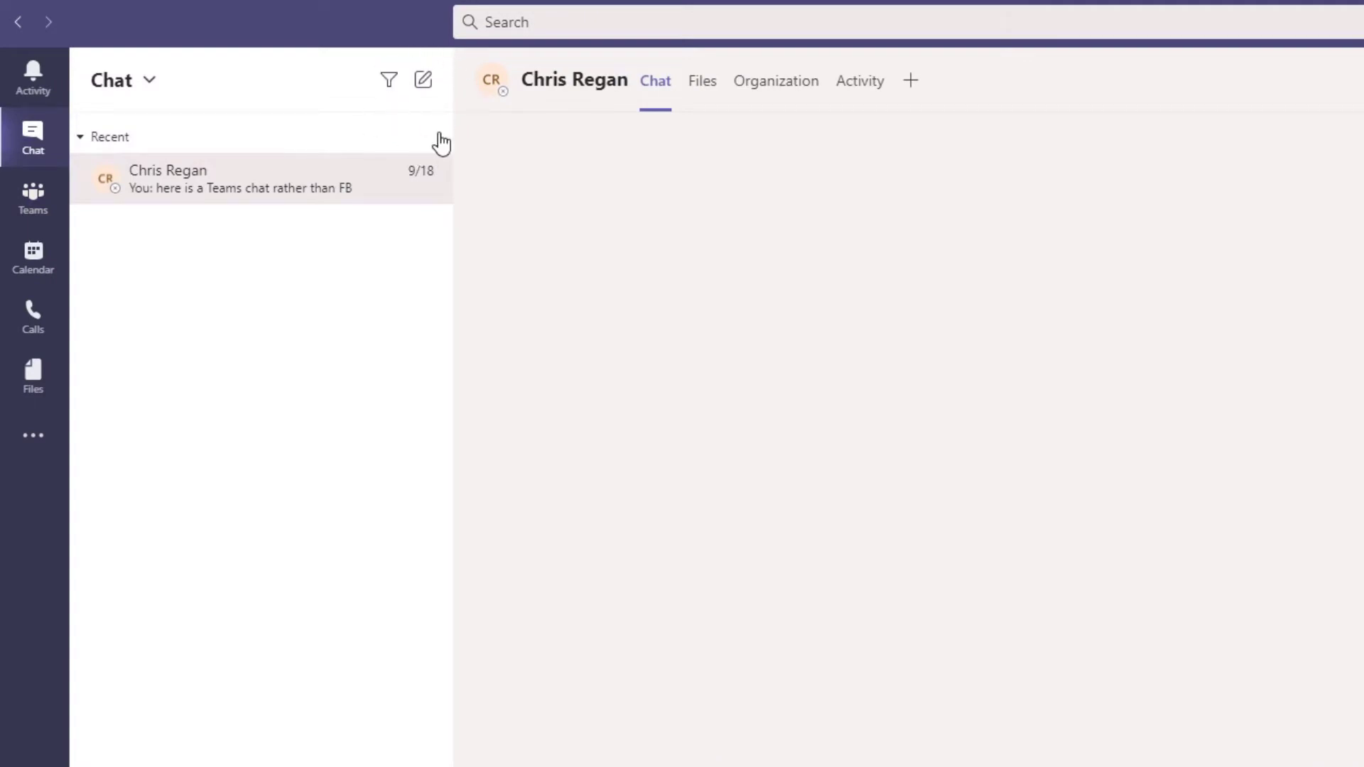
left_click(425, 81)
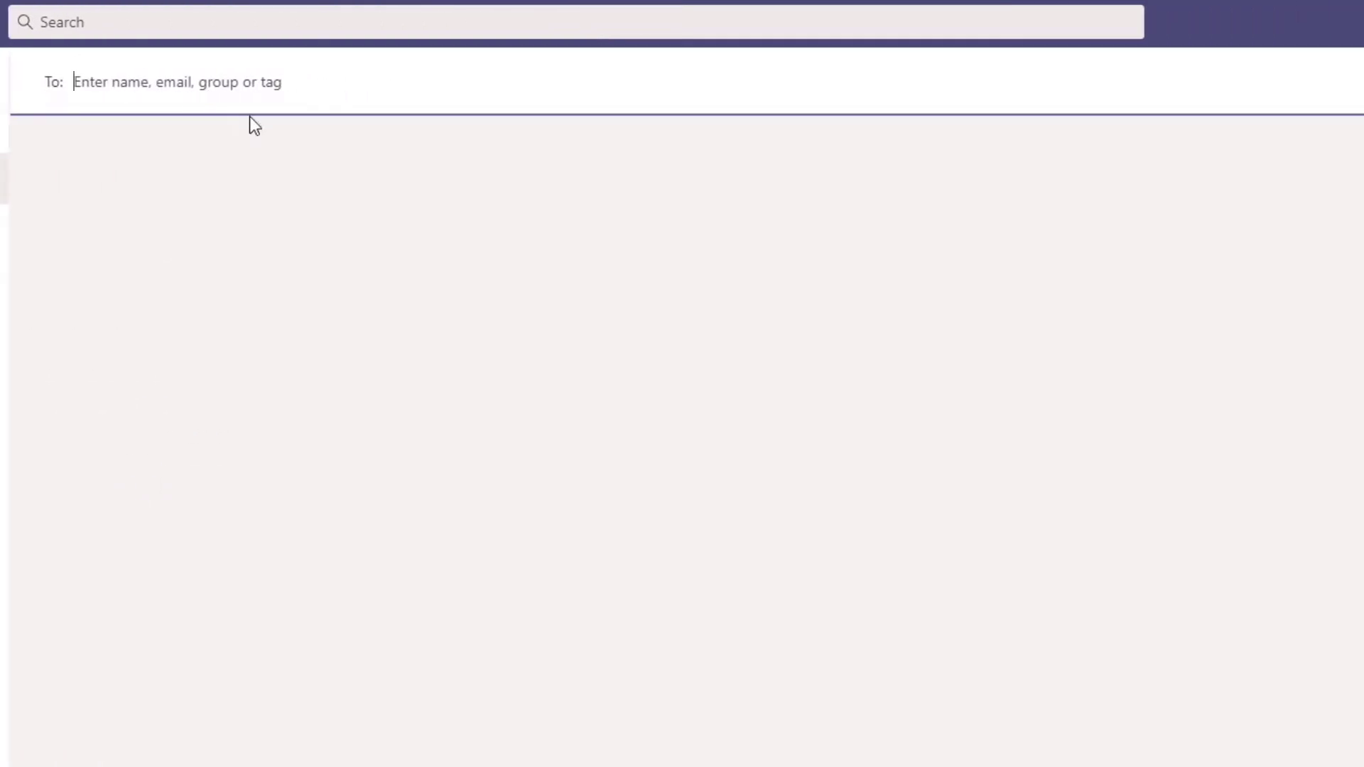
type("chris")
left_click(249, 153)
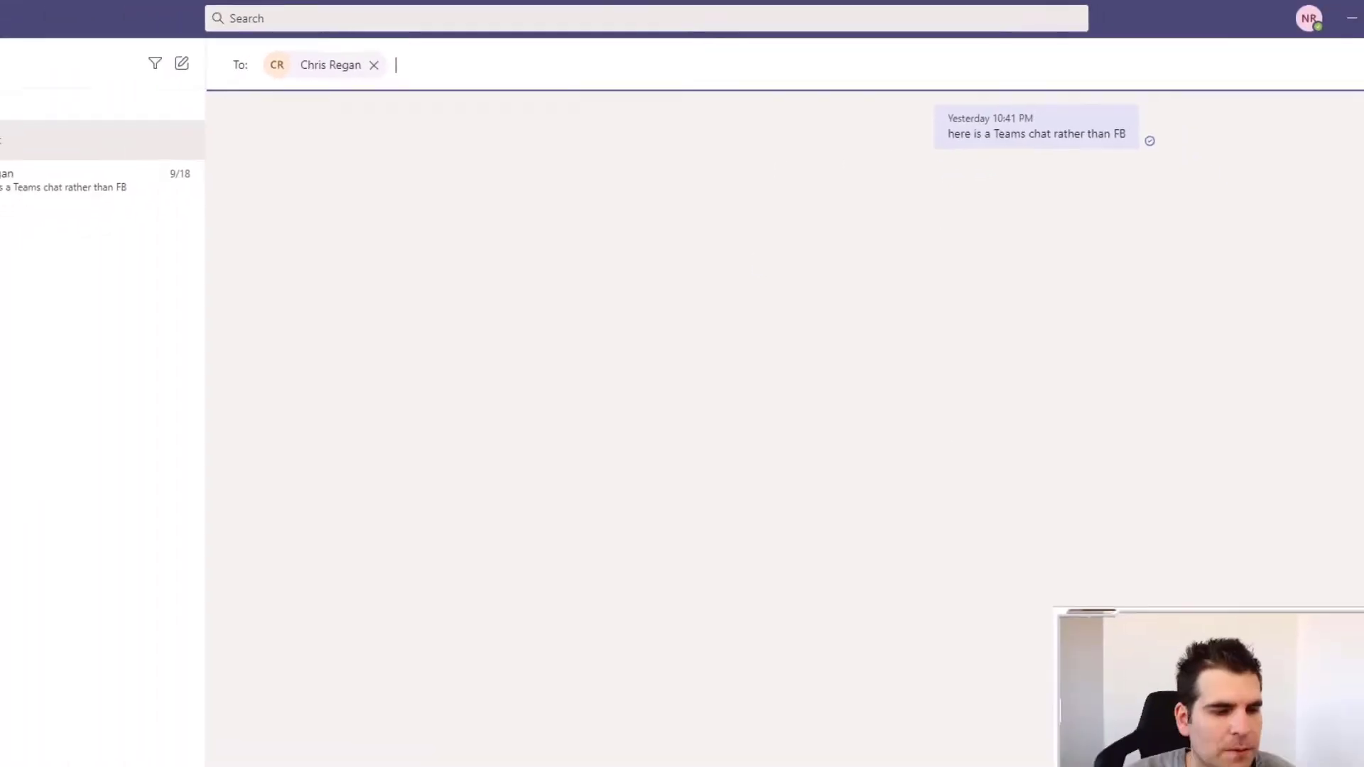
left_click(646, 689)
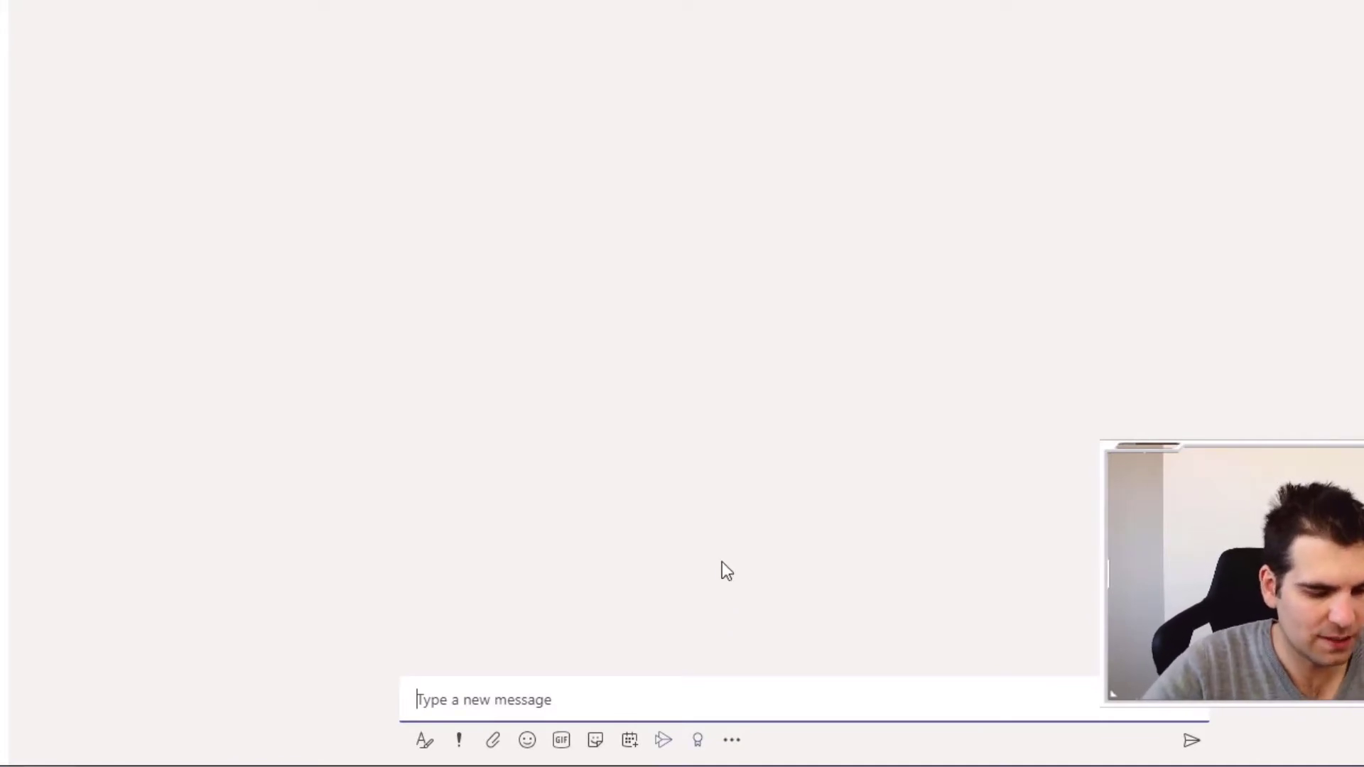
type("Here is I")
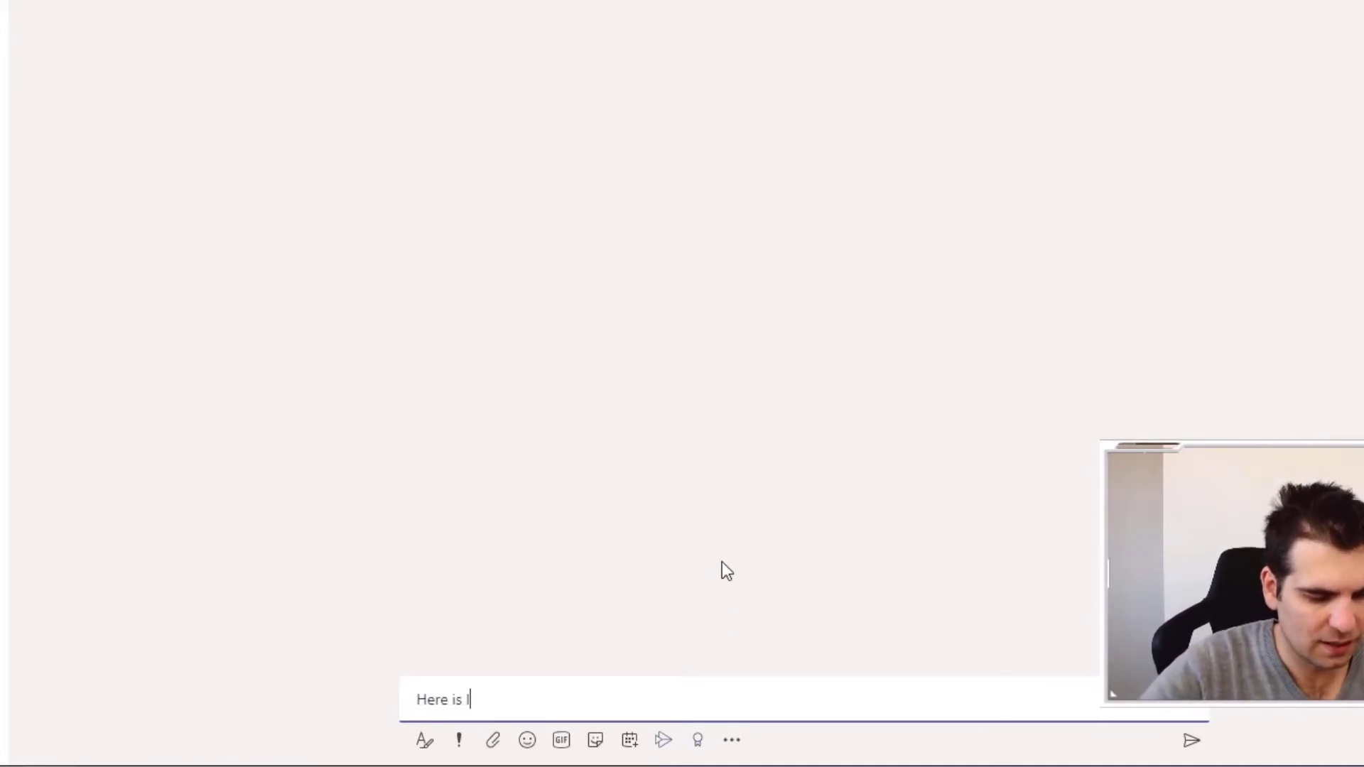
type("ine 1")
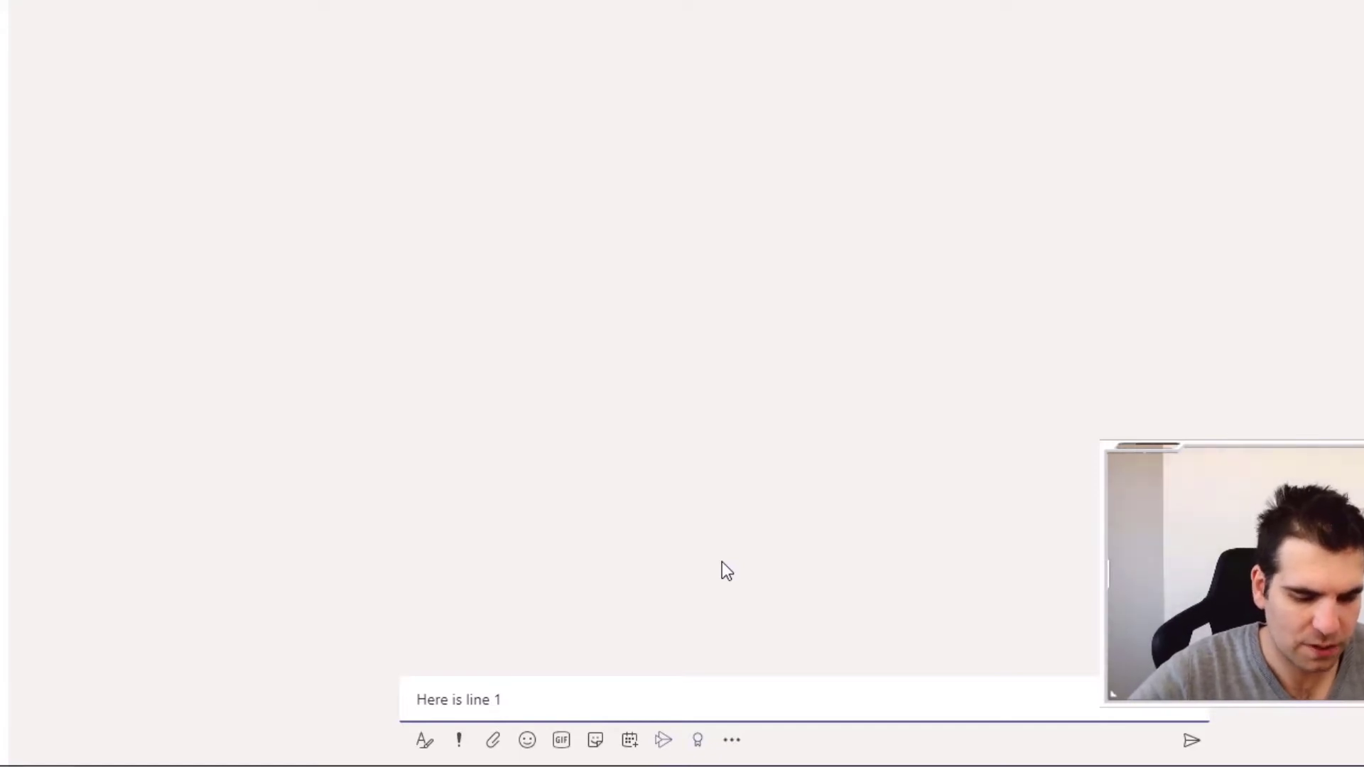
key("shift+Return")
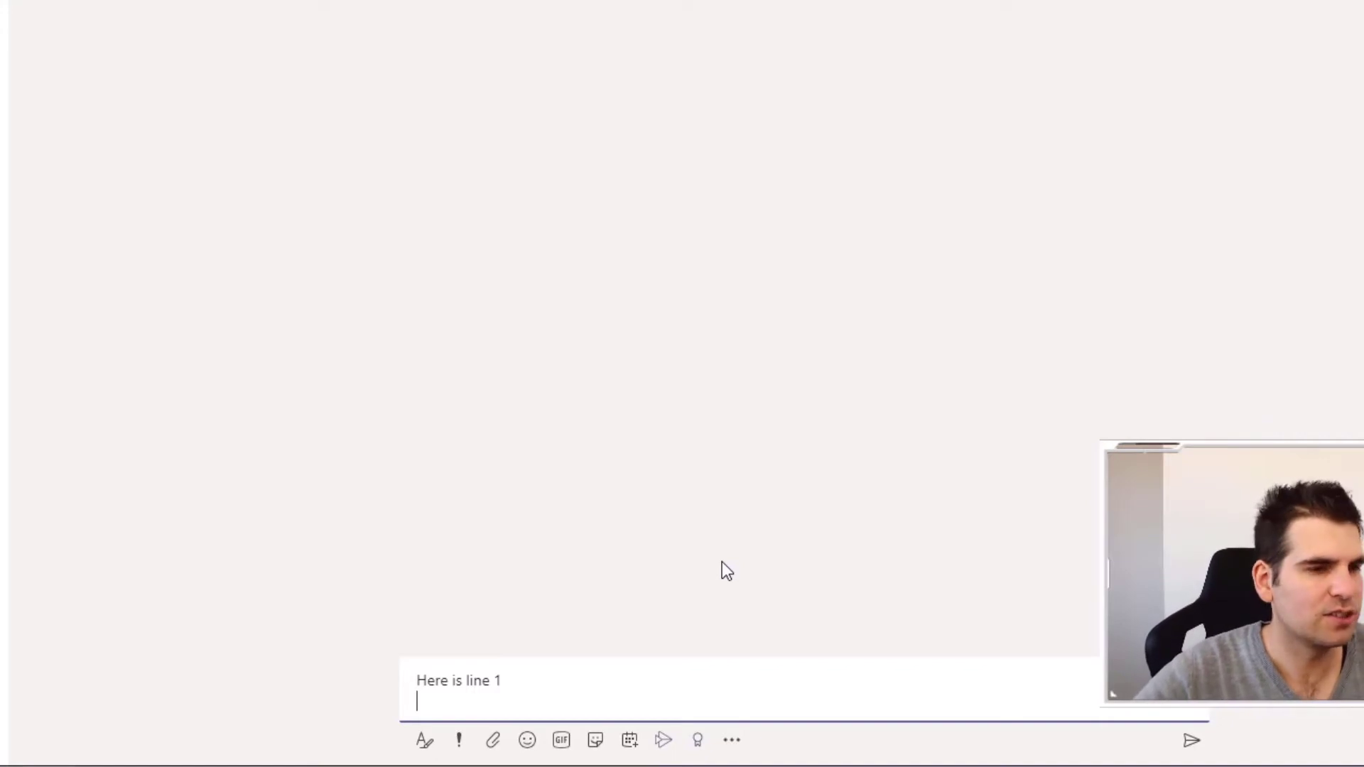
type("H")
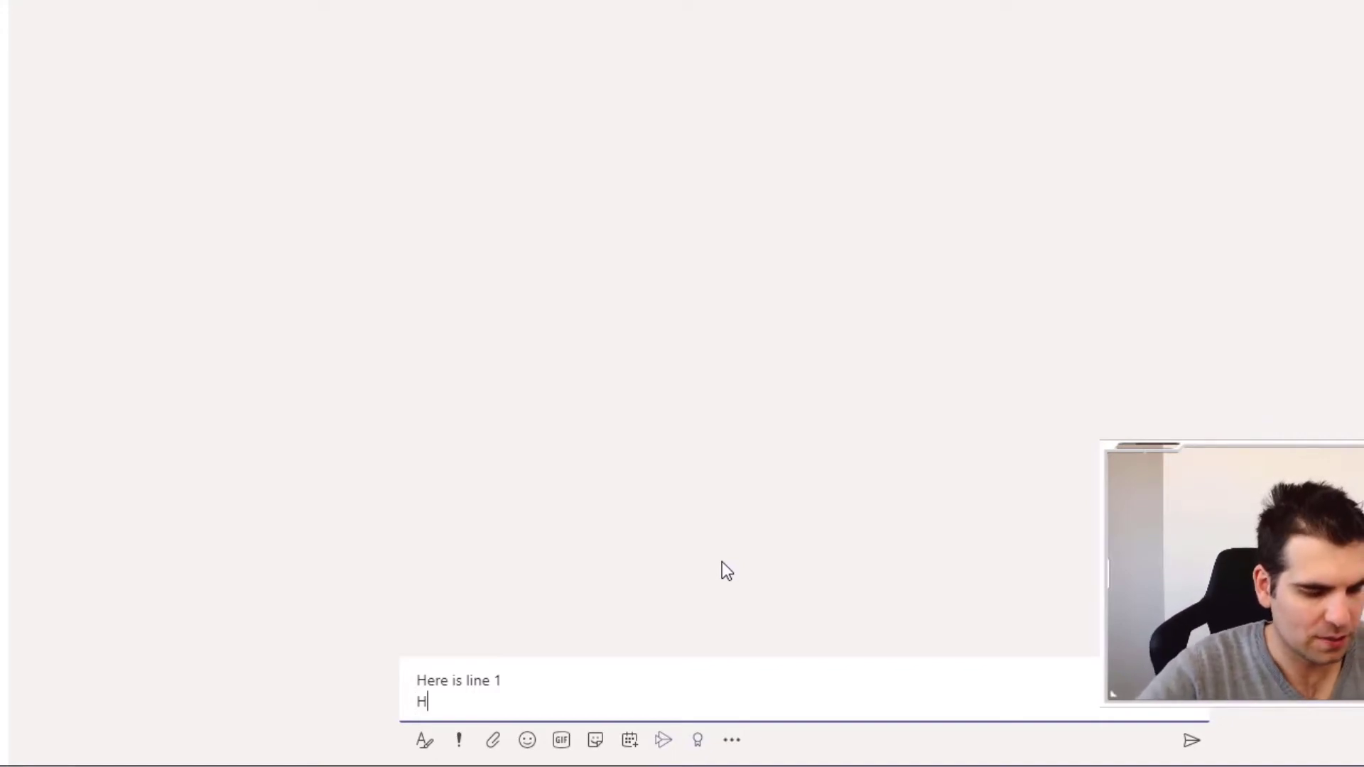
type("ere is line 2")
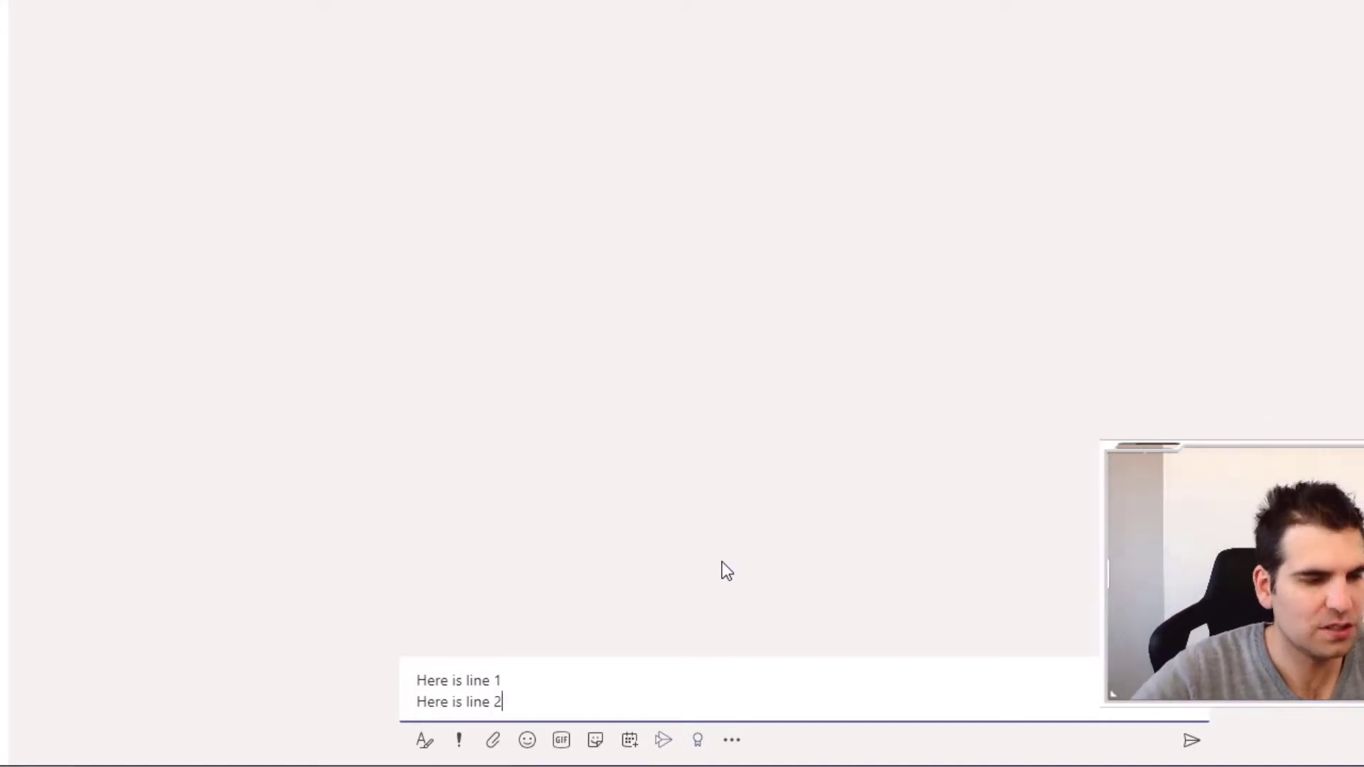
key("shift+Return")
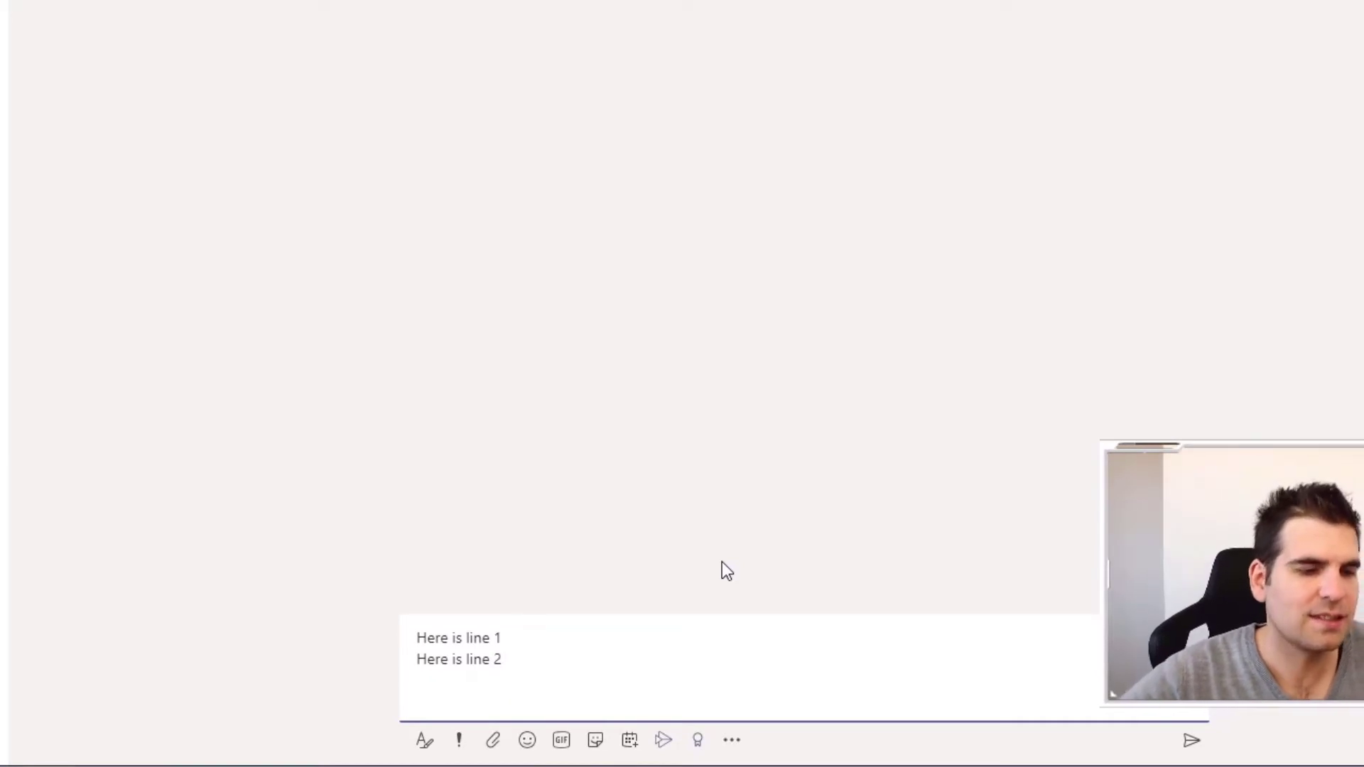
type(":)")
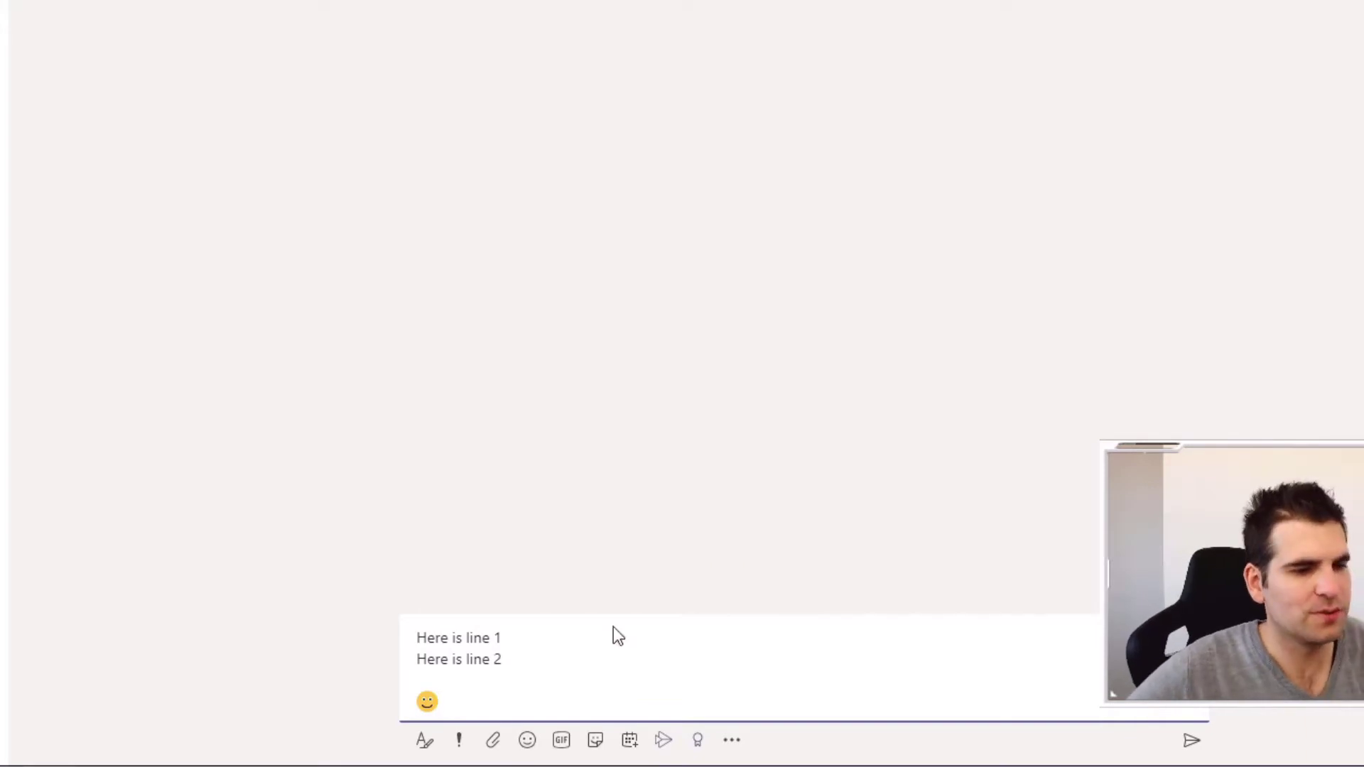
left_click_drag(446, 702, 408, 626)
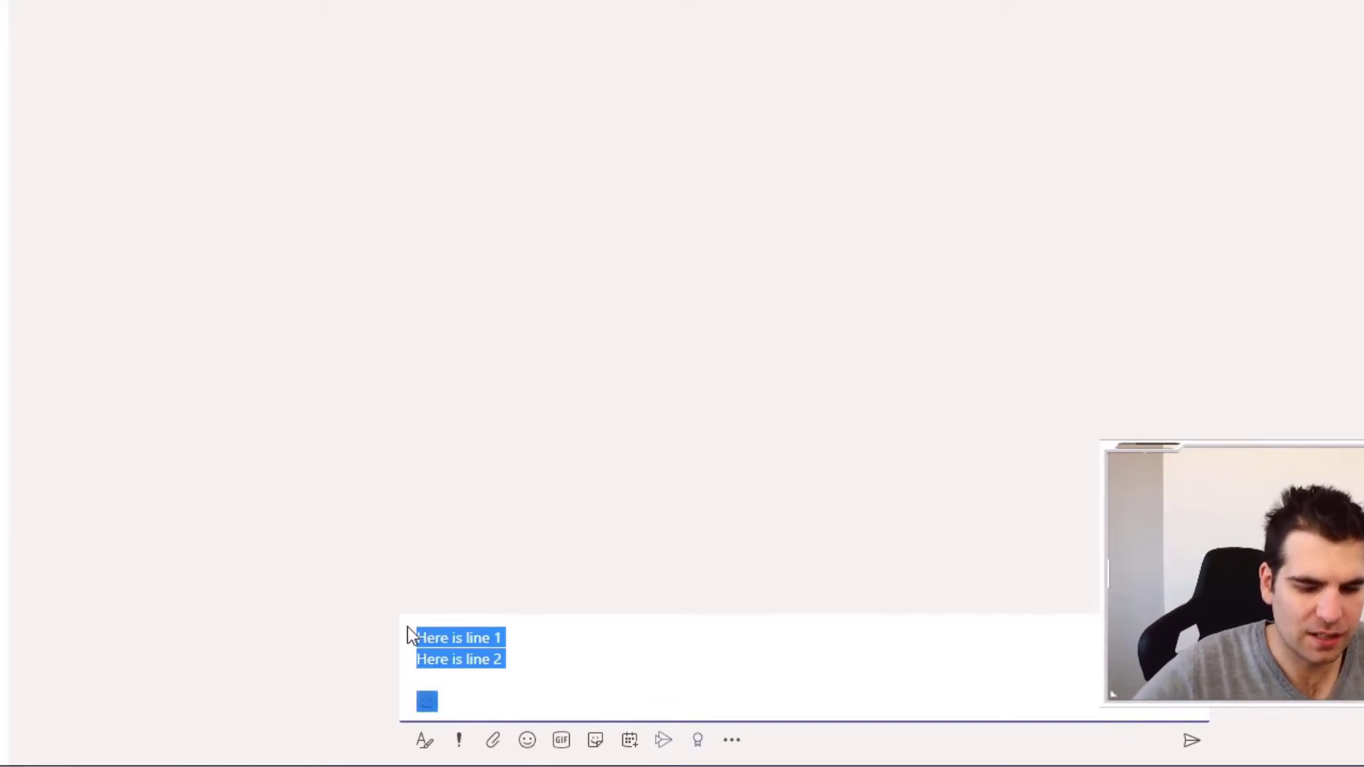
key("BackSpace")
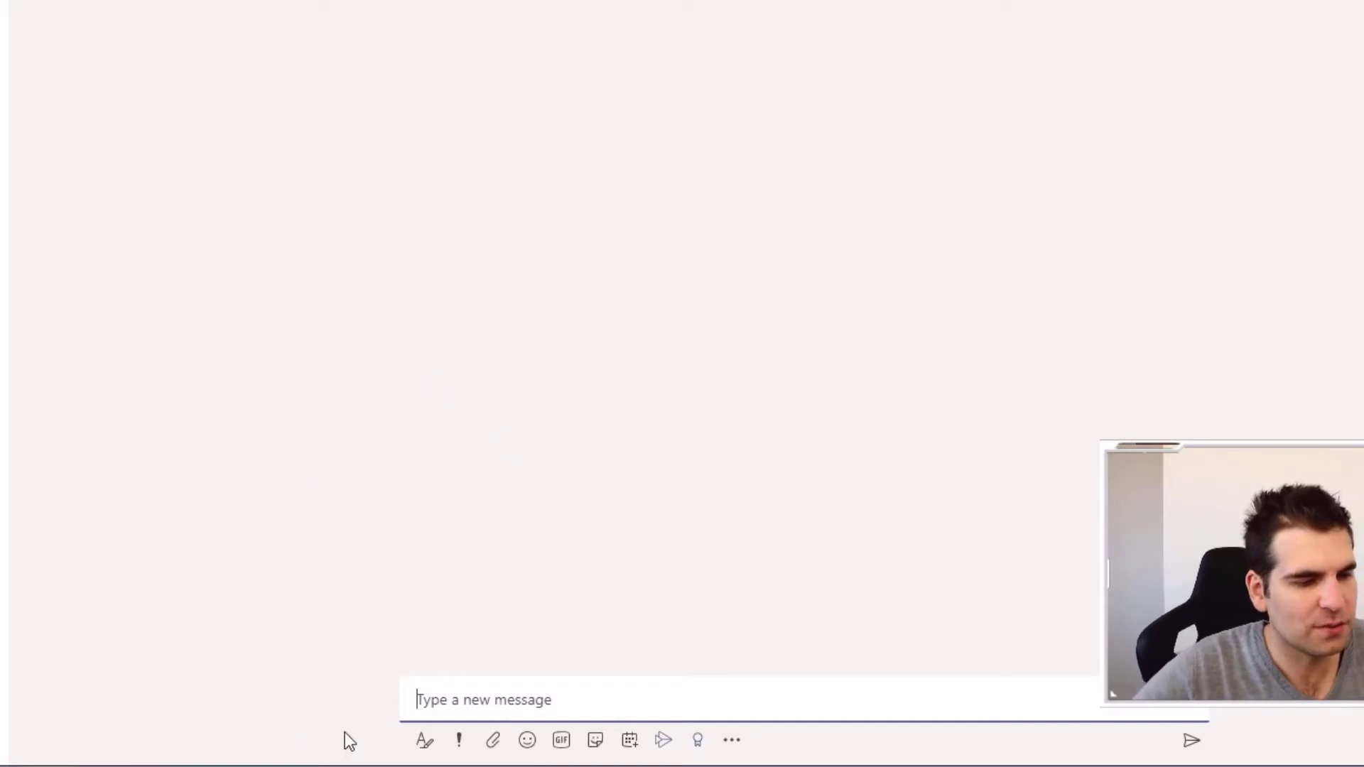
Expand the composer's formatting toolbar, view its extra options menu, then return to the empty message box.
left_click(423, 742)
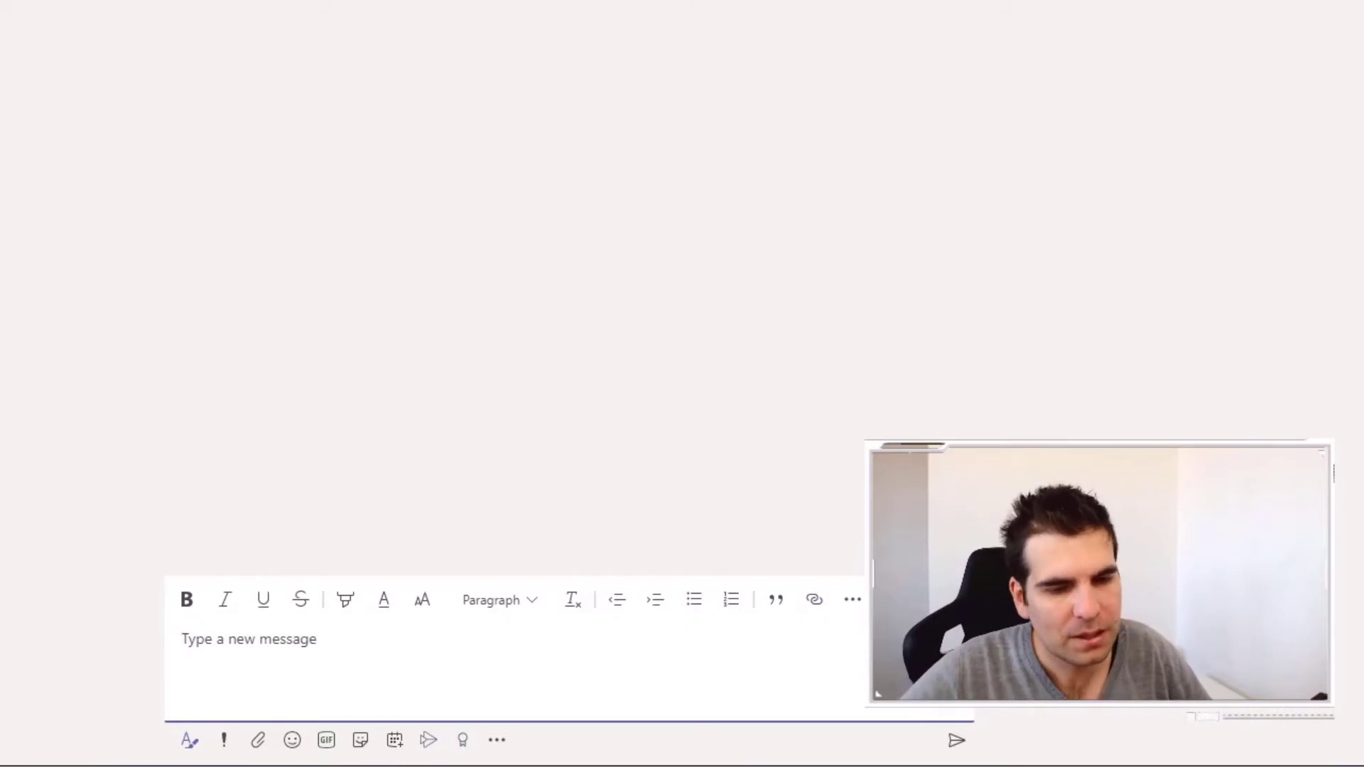
left_click(853, 602)
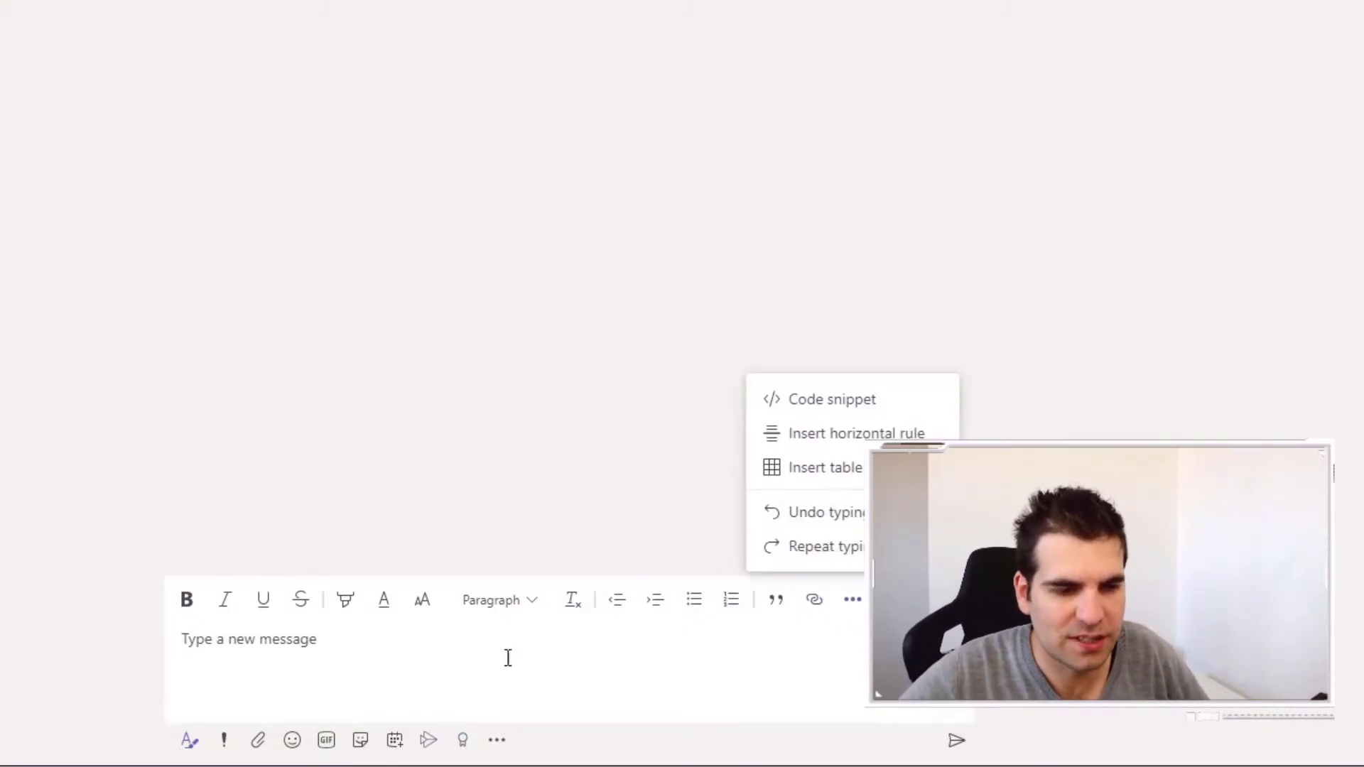
left_click(347, 640)
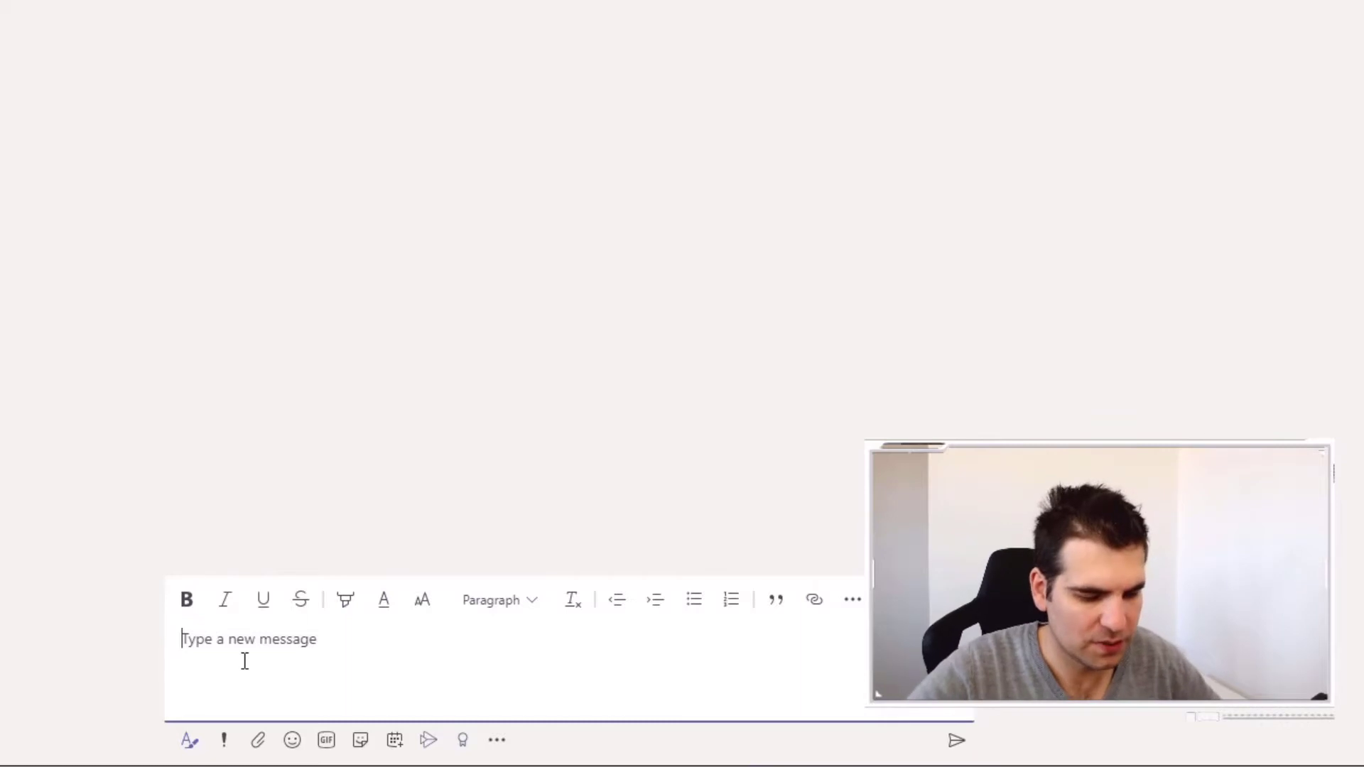
Write 'Here is line 1' and 'Here is line 2' in the draft, making line 1 bold.
type("Here ")
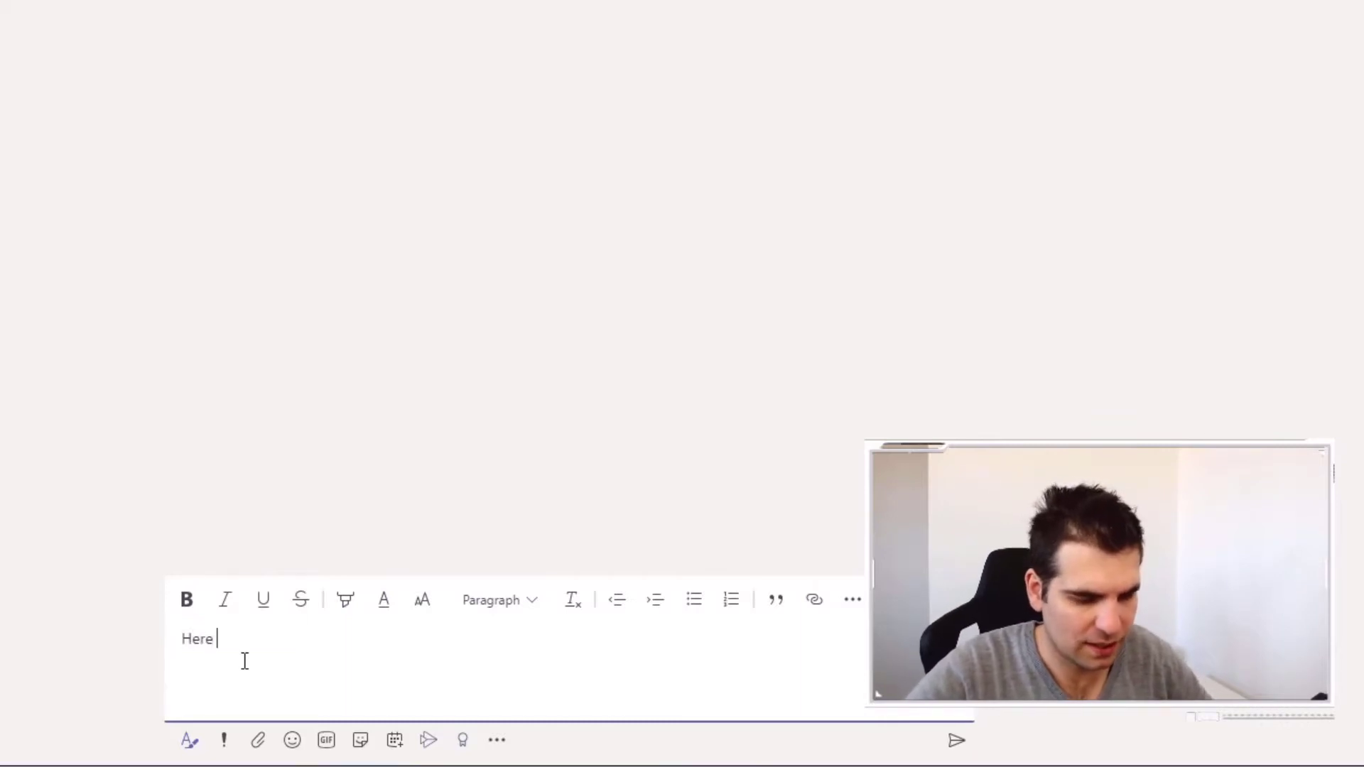
type("is Iine 1")
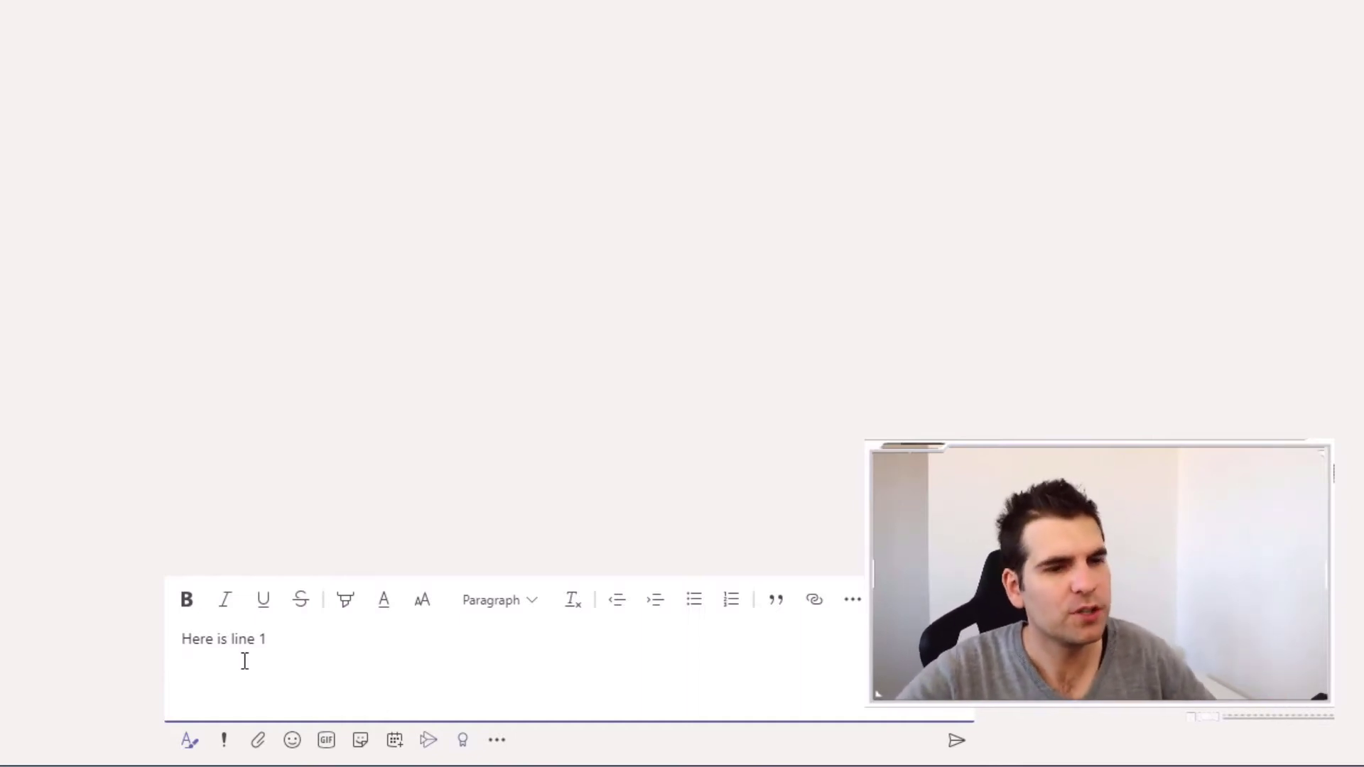
type("H")
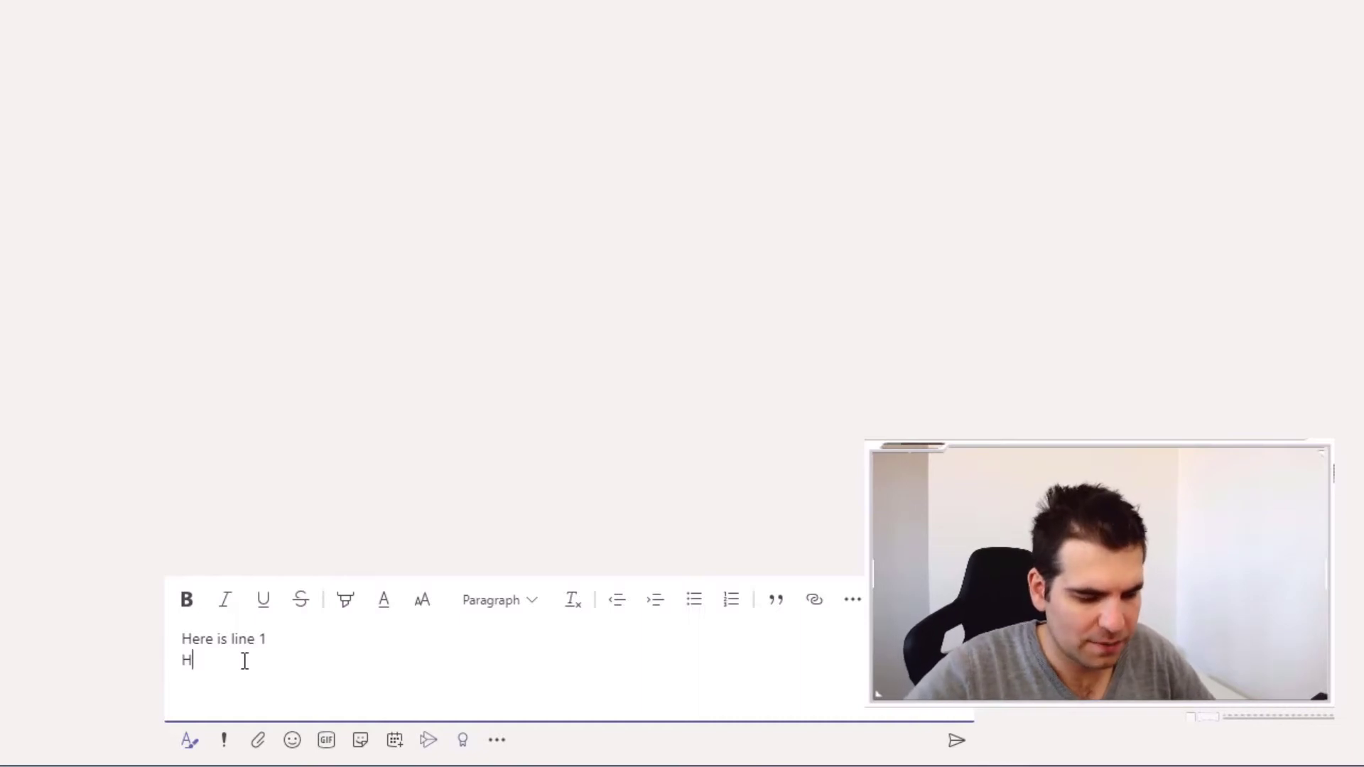
type("ere is line 2")
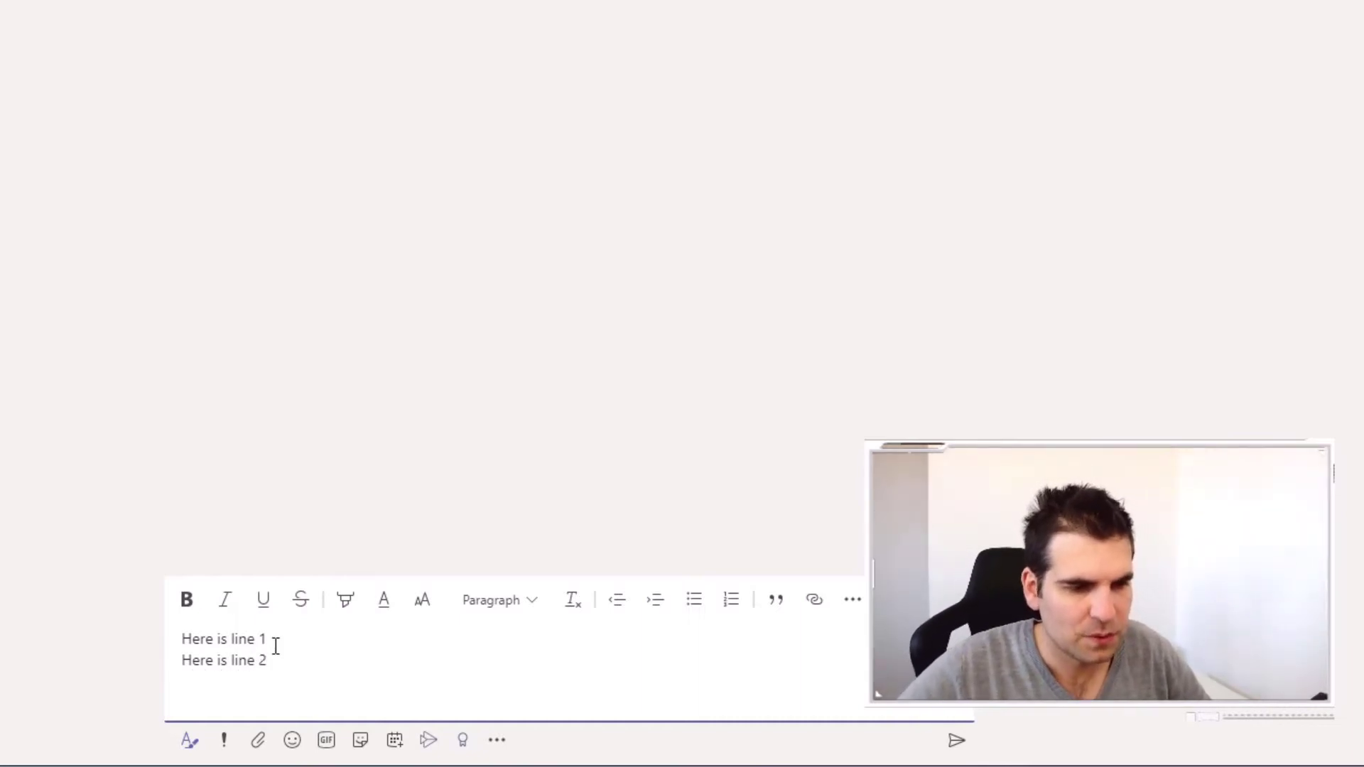
left_click_drag(273, 641, 181, 639)
left_click(186, 599)
Underline 'Here is line 2' and highlight it in pink.
left_click(240, 678)
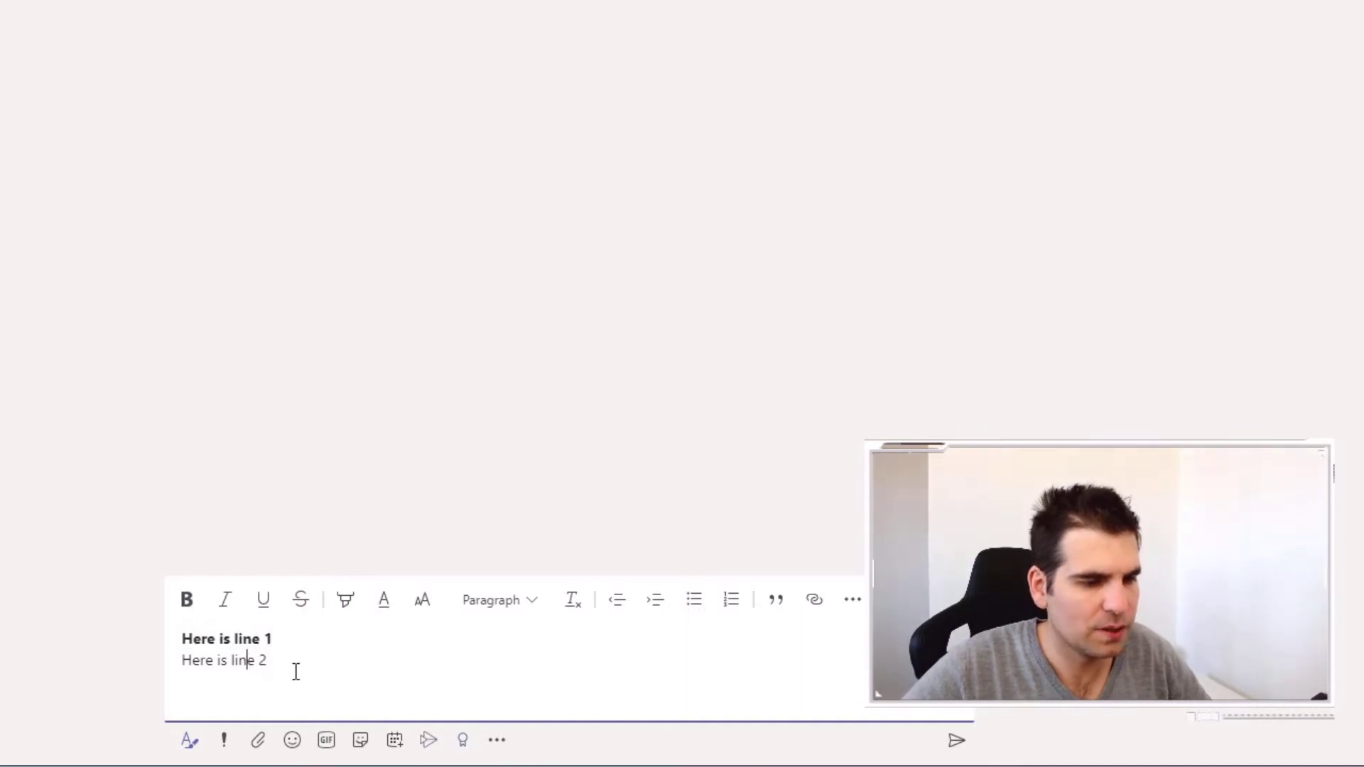
left_click_drag(296, 664, 190, 657)
left_click(263, 601)
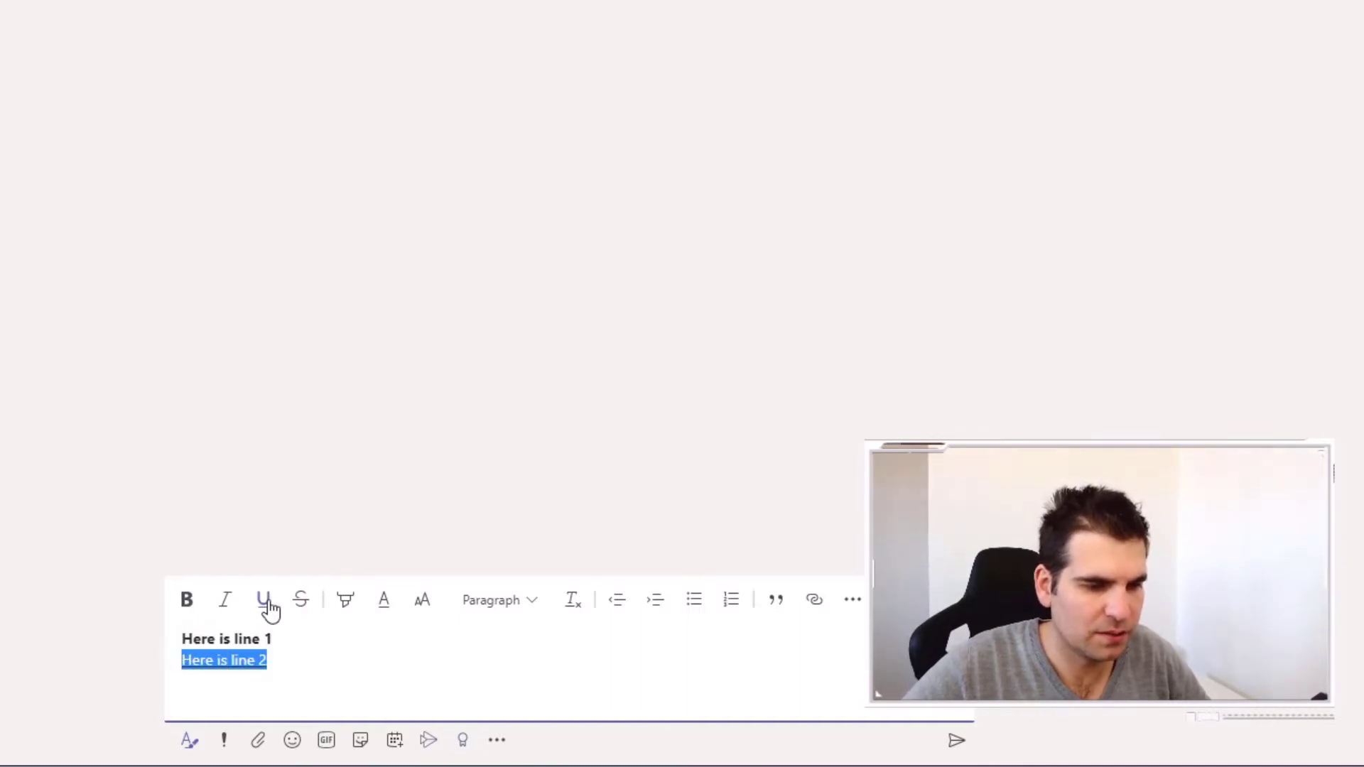
left_click(346, 600)
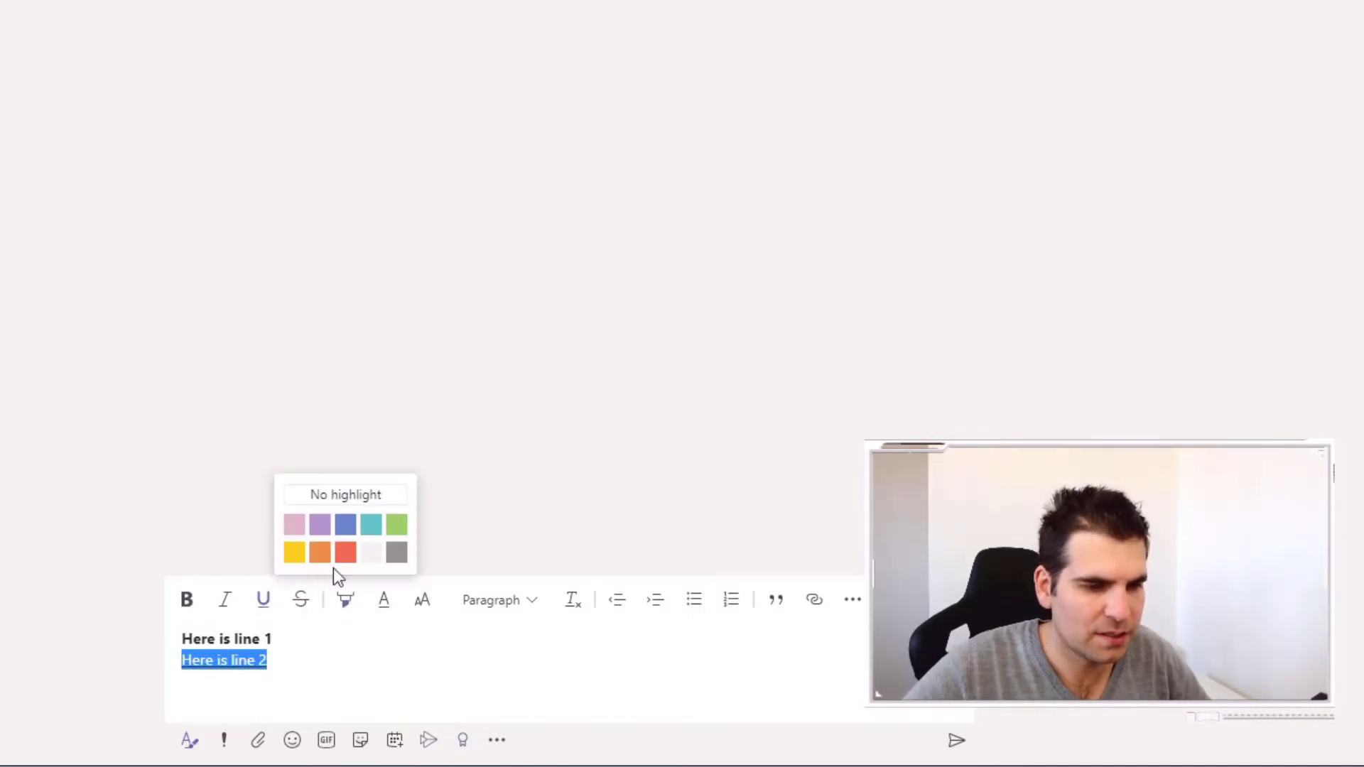
left_click(294, 526)
left_click(338, 645)
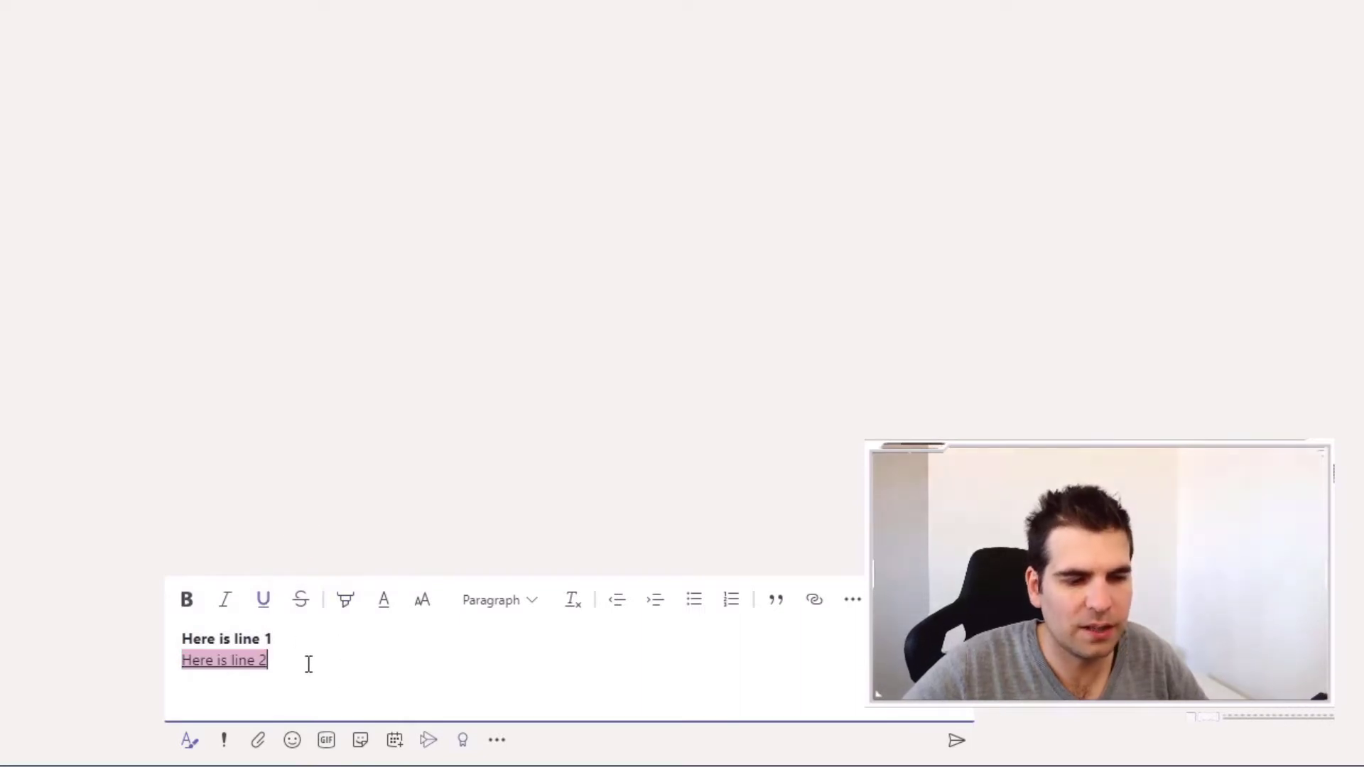
Add a third line 'Here is line 3' and highlight it in yellow.
key("Return")
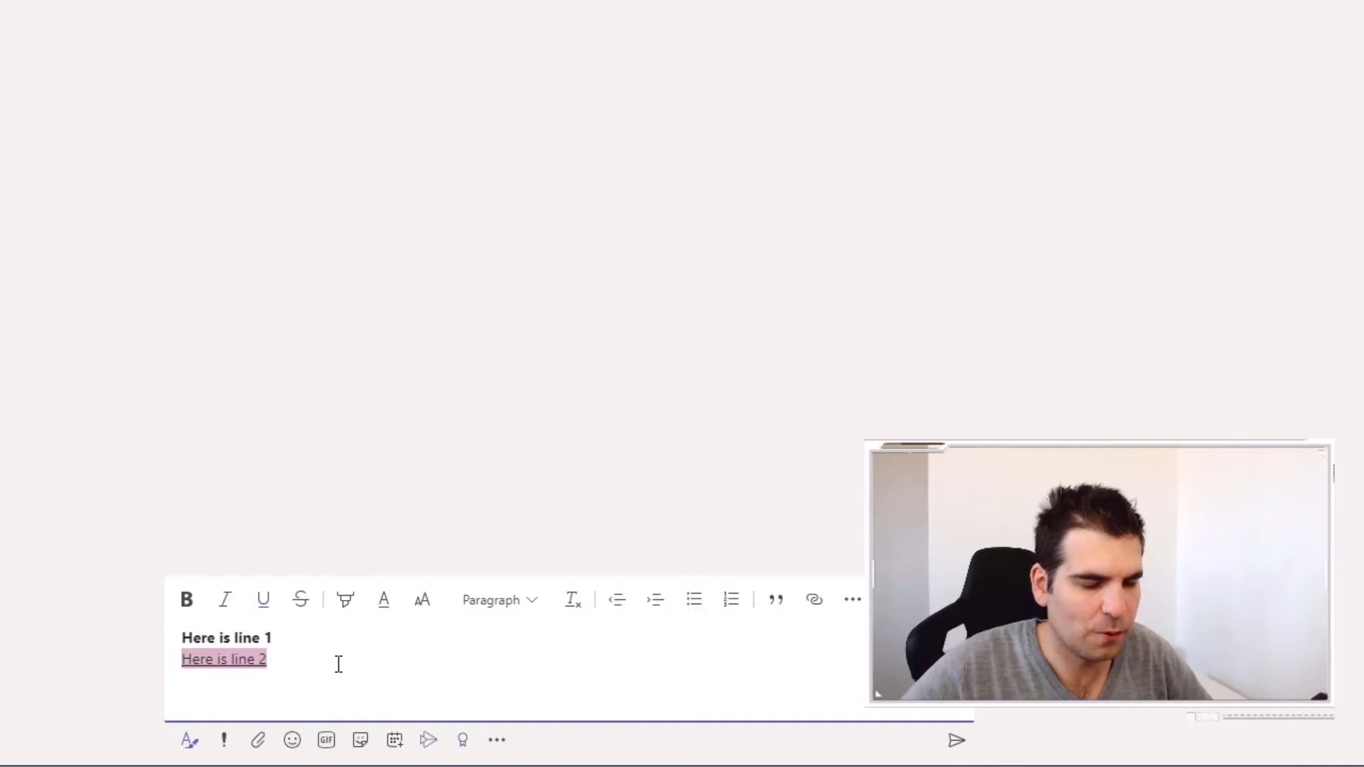
type("Here is line 3")
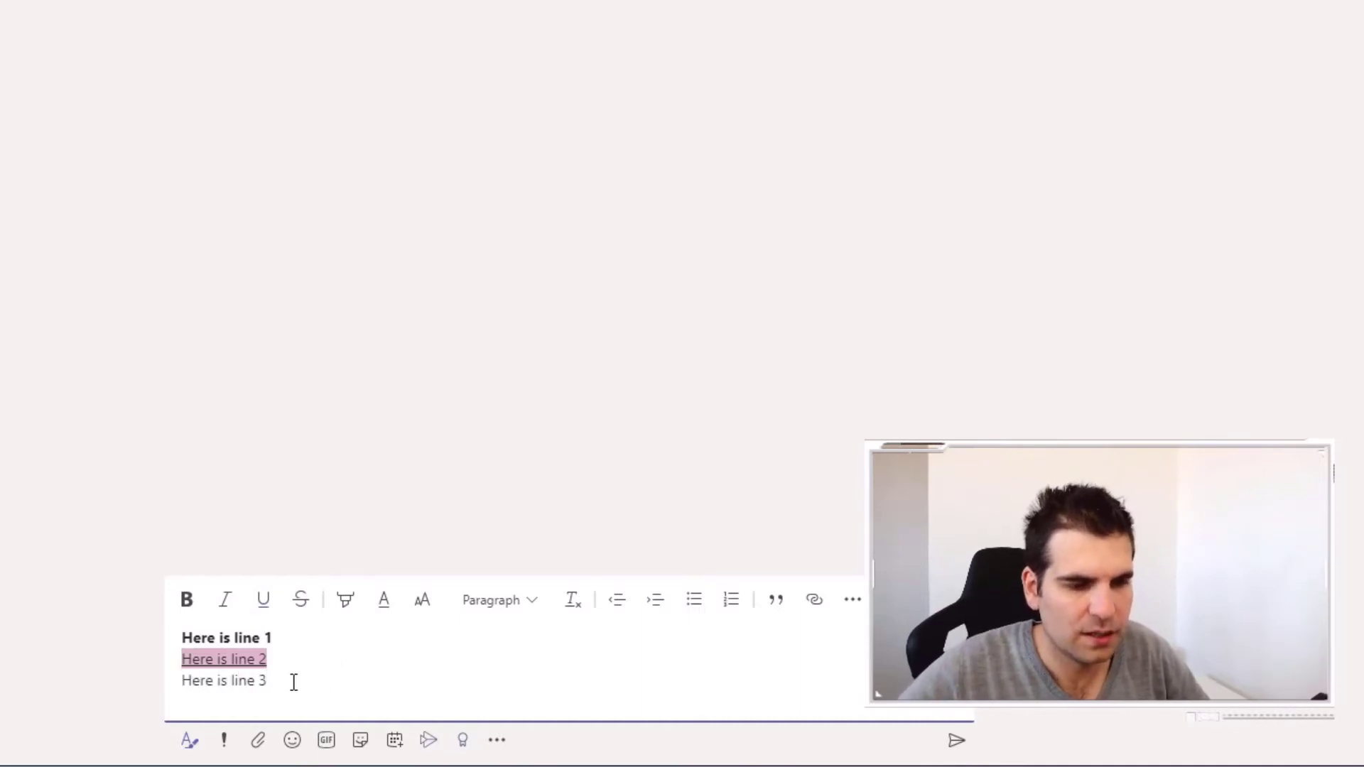
left_click_drag(296, 680, 168, 682)
left_click(355, 601)
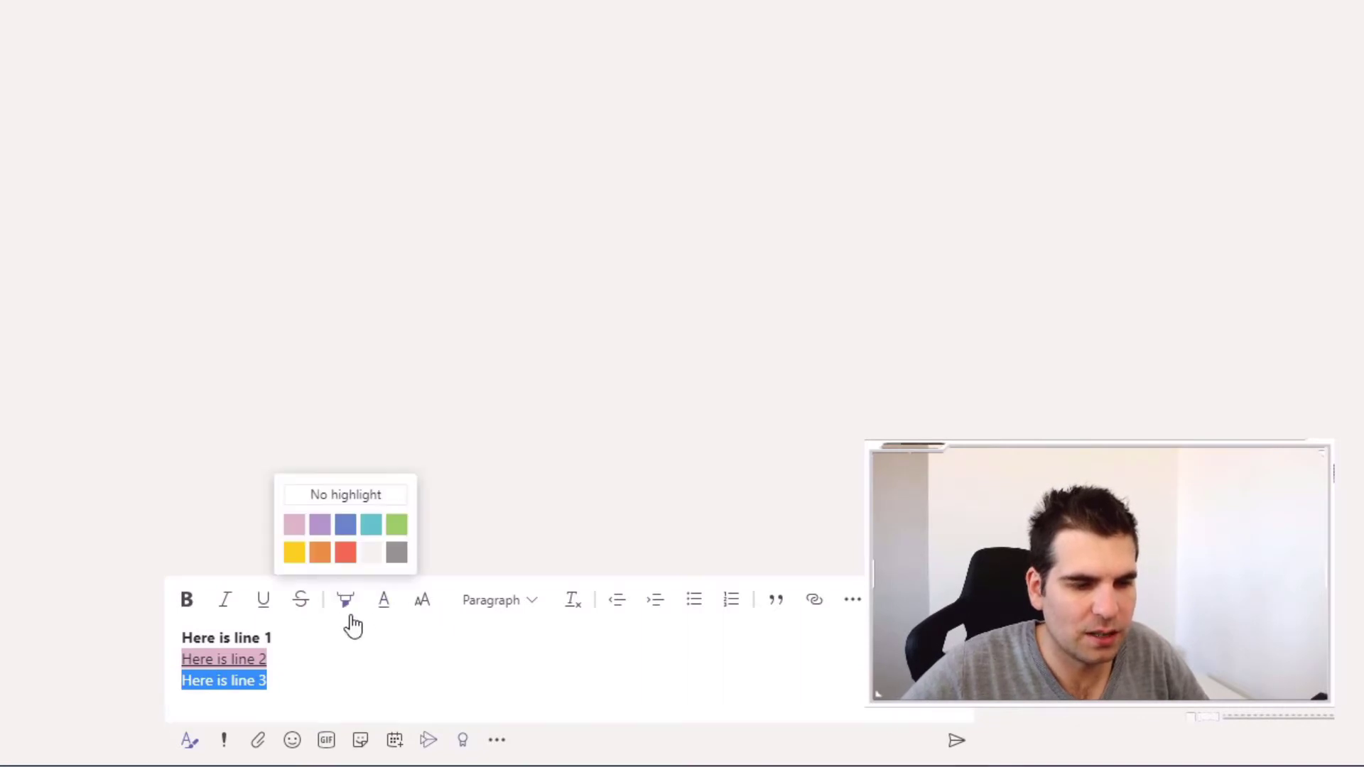
left_click(296, 552)
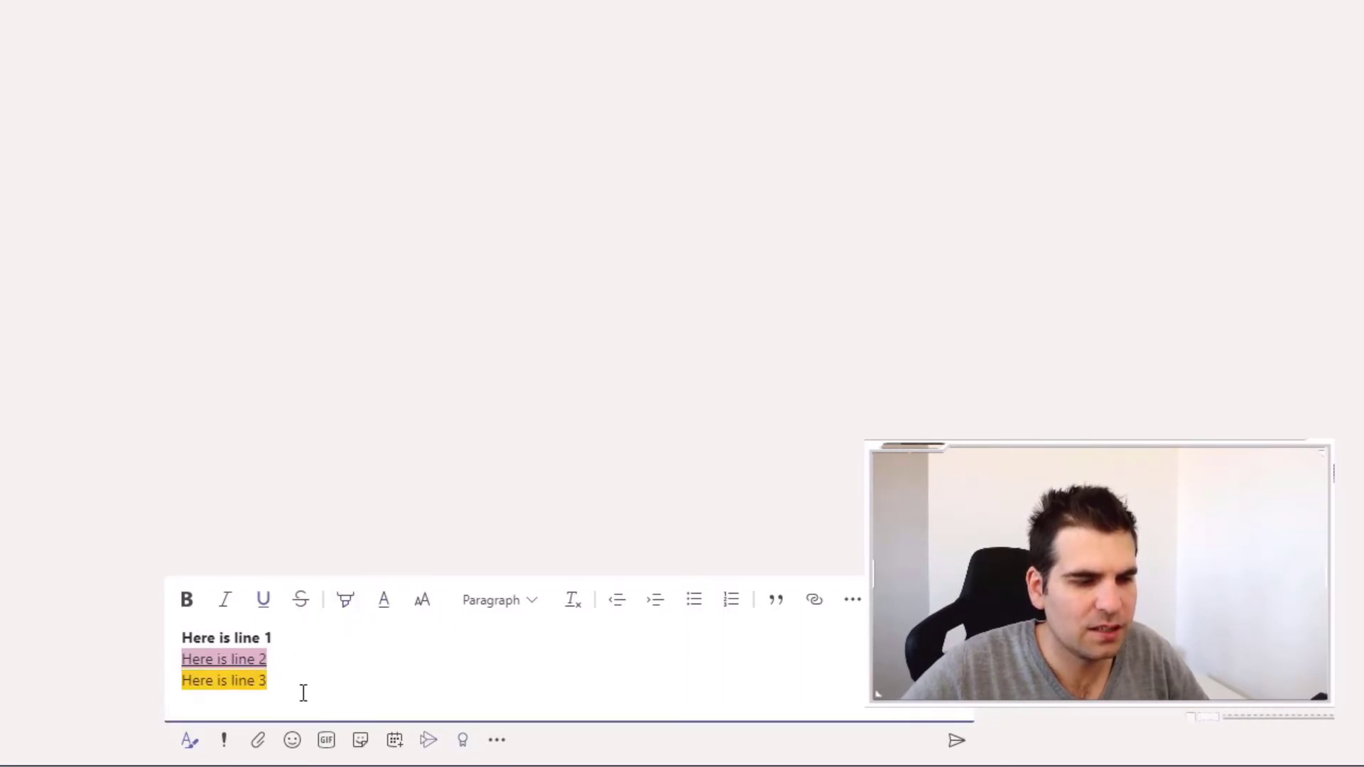
Insert a 4x3 table below the three formatted lines.
key("Return")
key("Return")
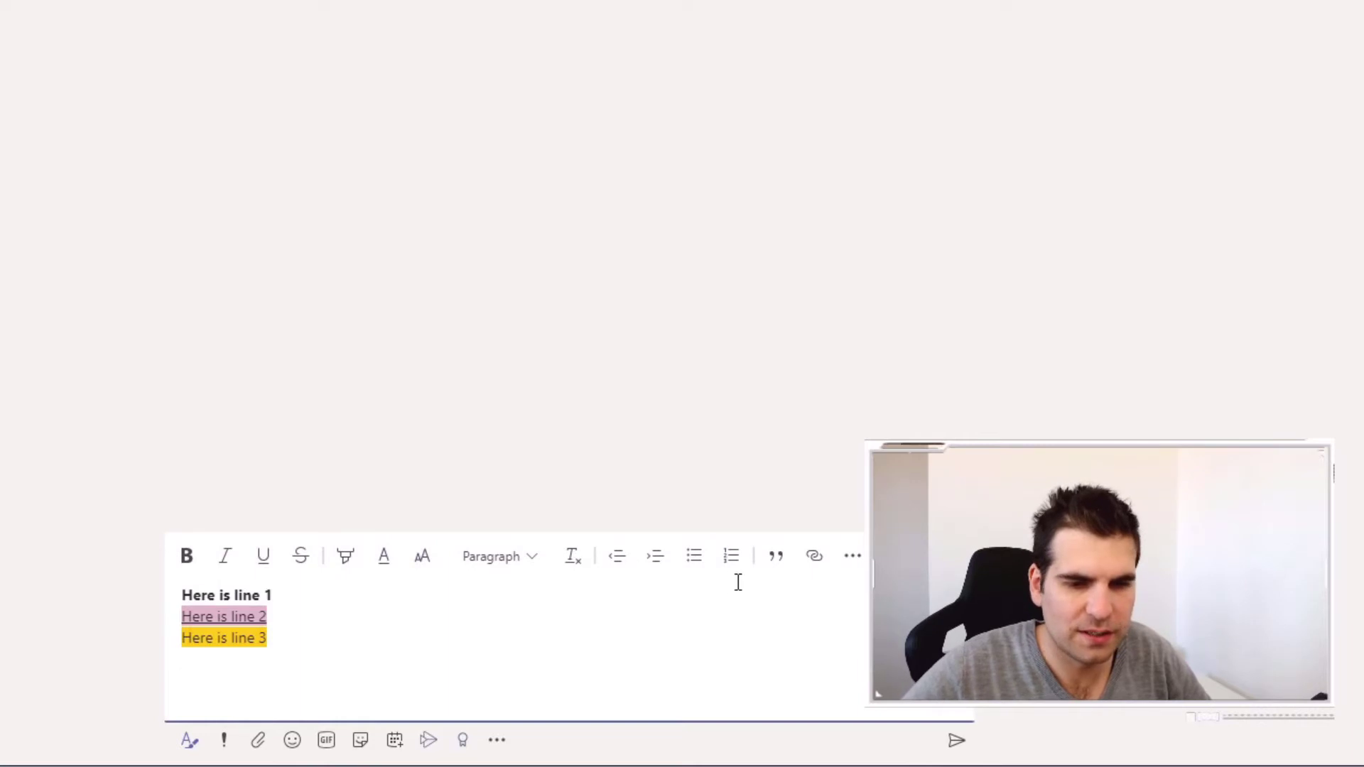
left_click(853, 556)
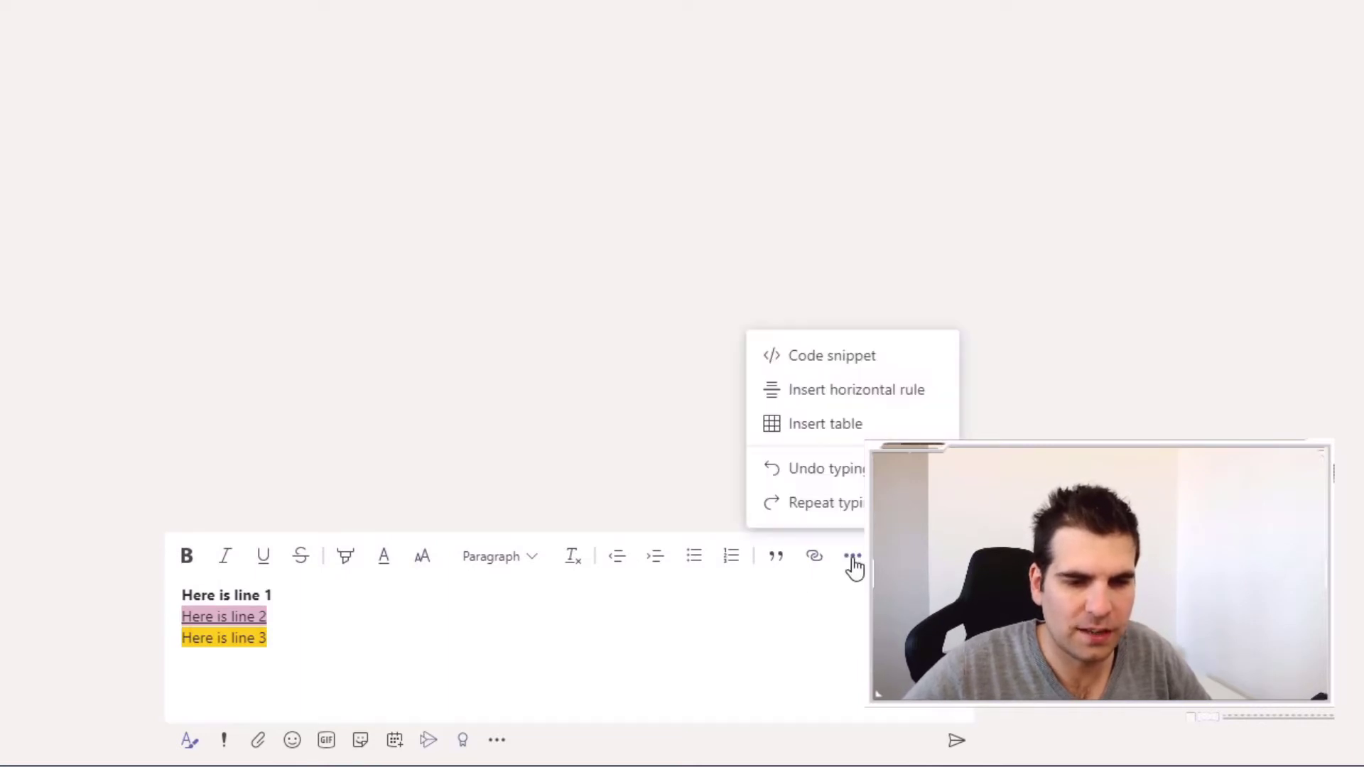
mouse_move(811, 433)
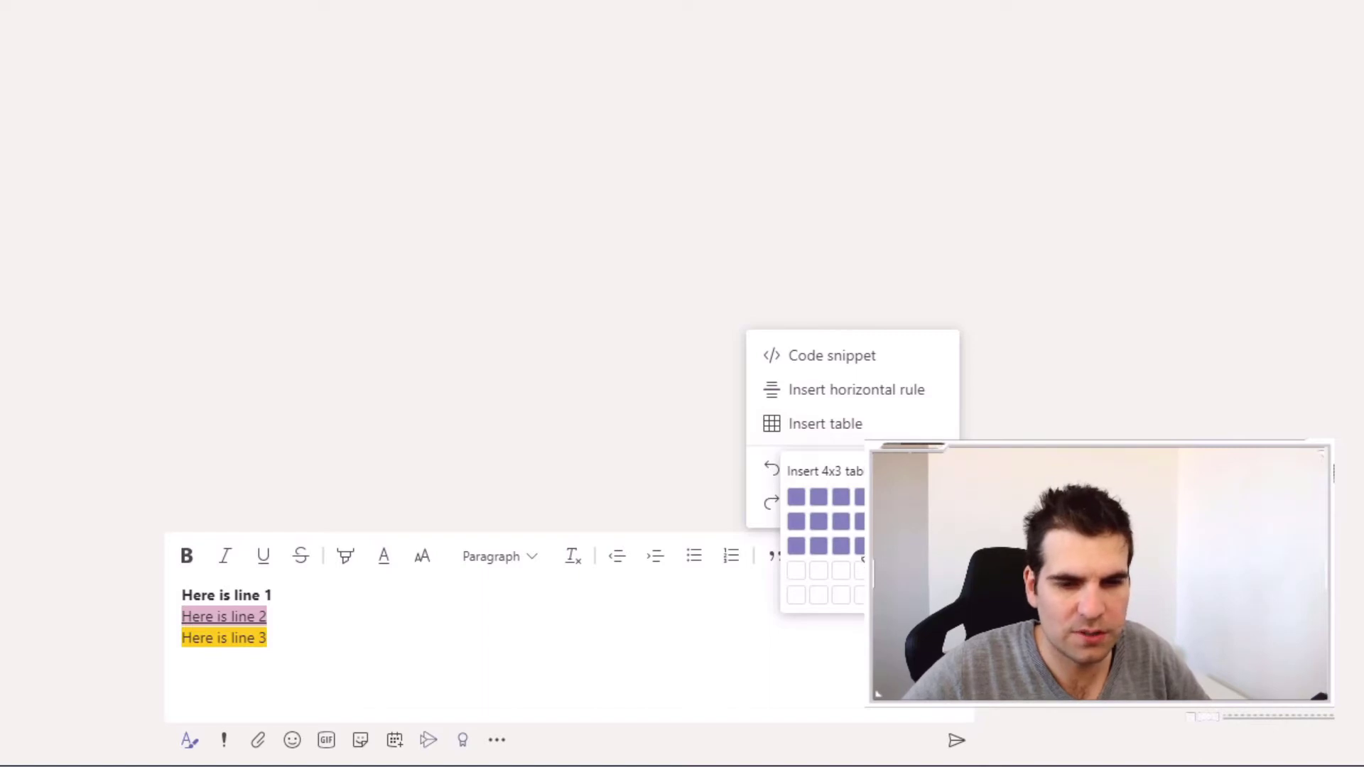
left_click(859, 547)
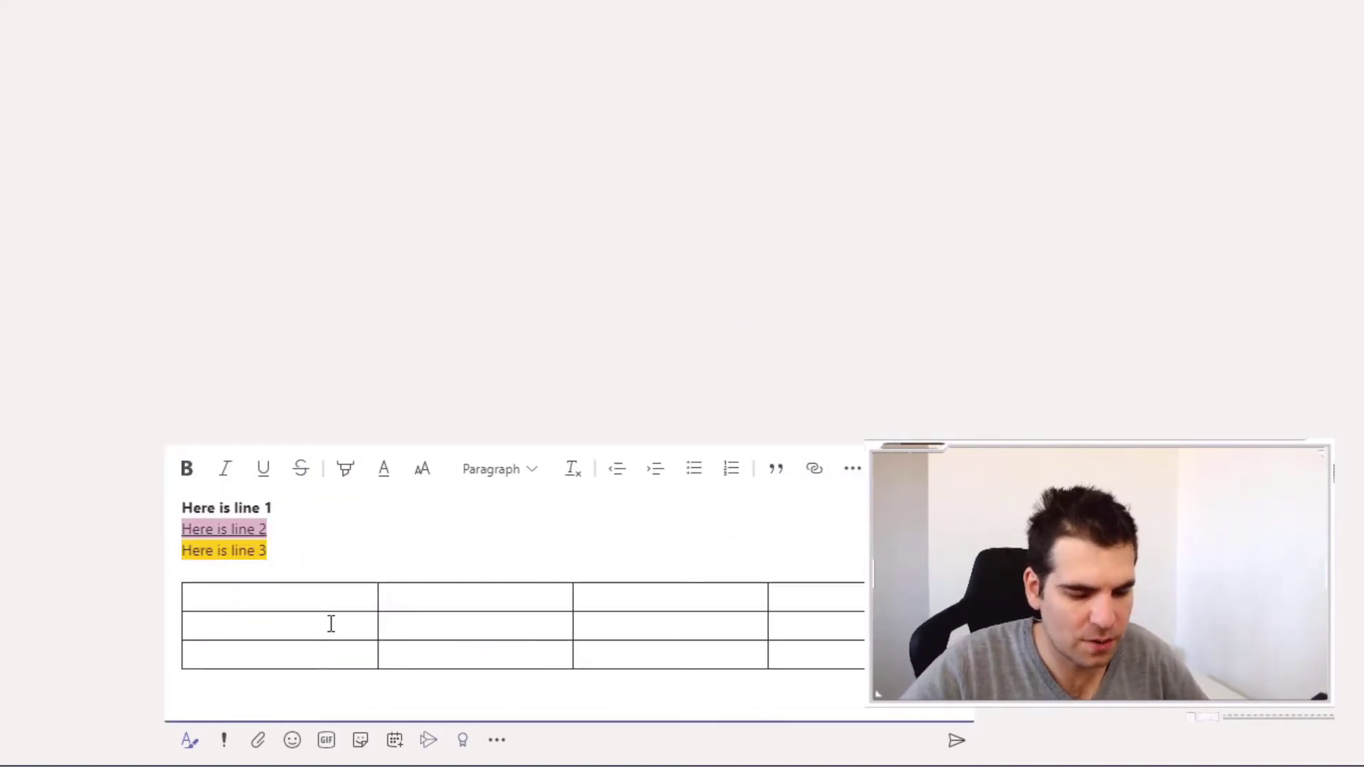
Type 'Header' in the table's first two top cells, undoing an accidental nested table.
type("Header")
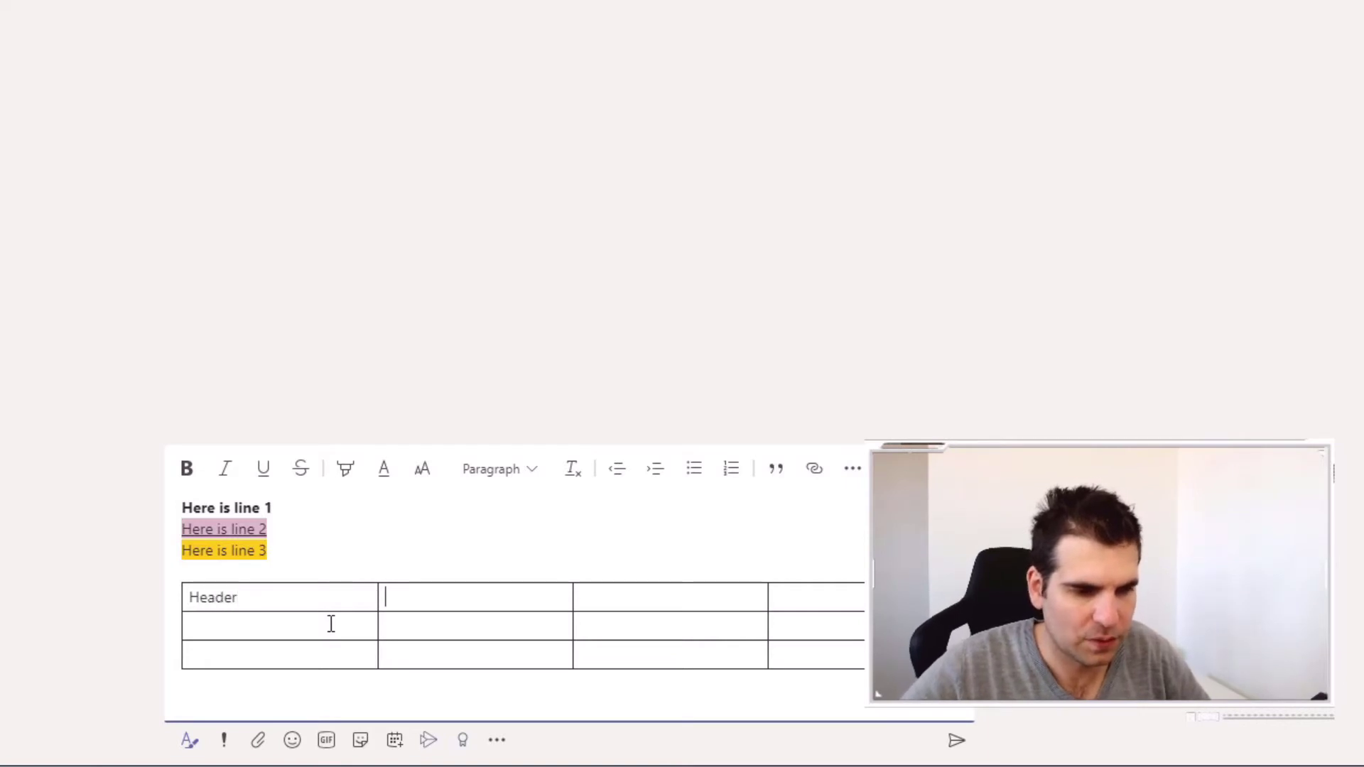
type("He")
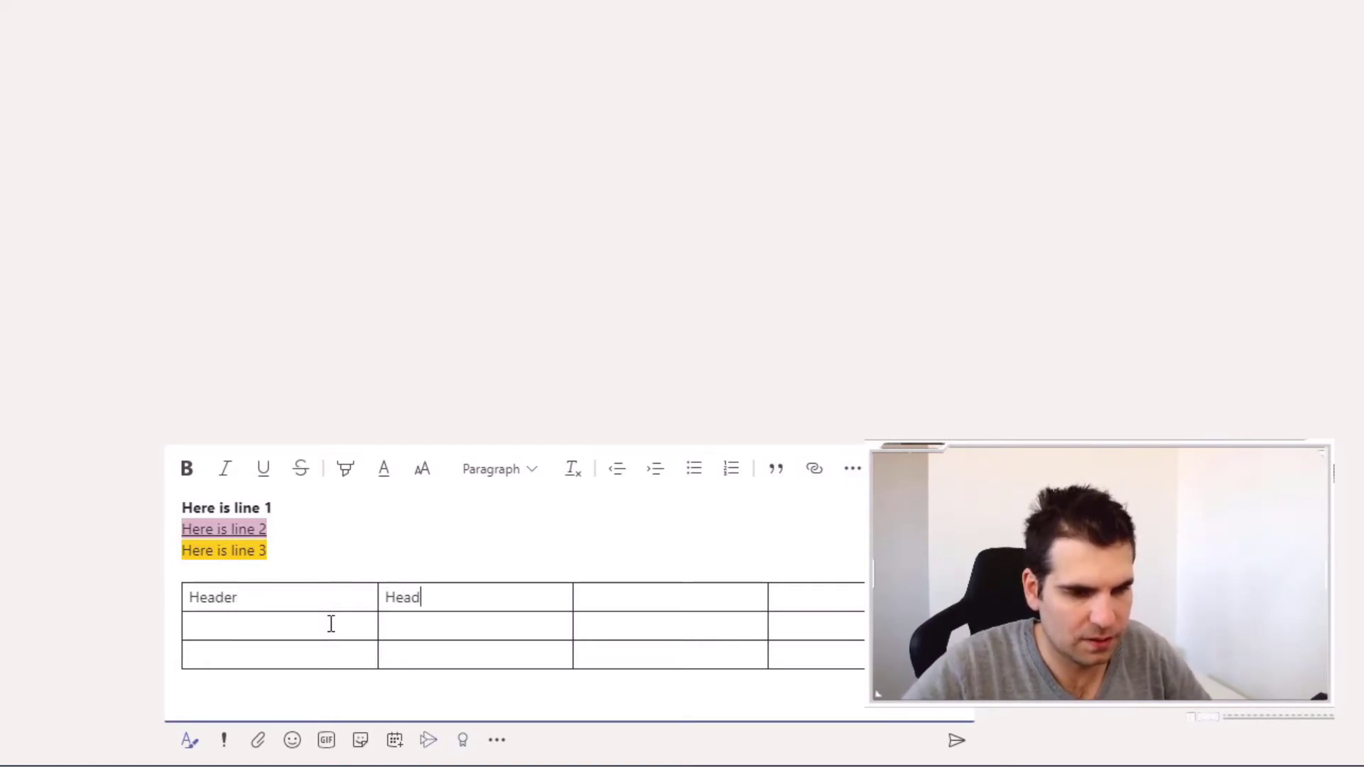
key("shift+Tab")
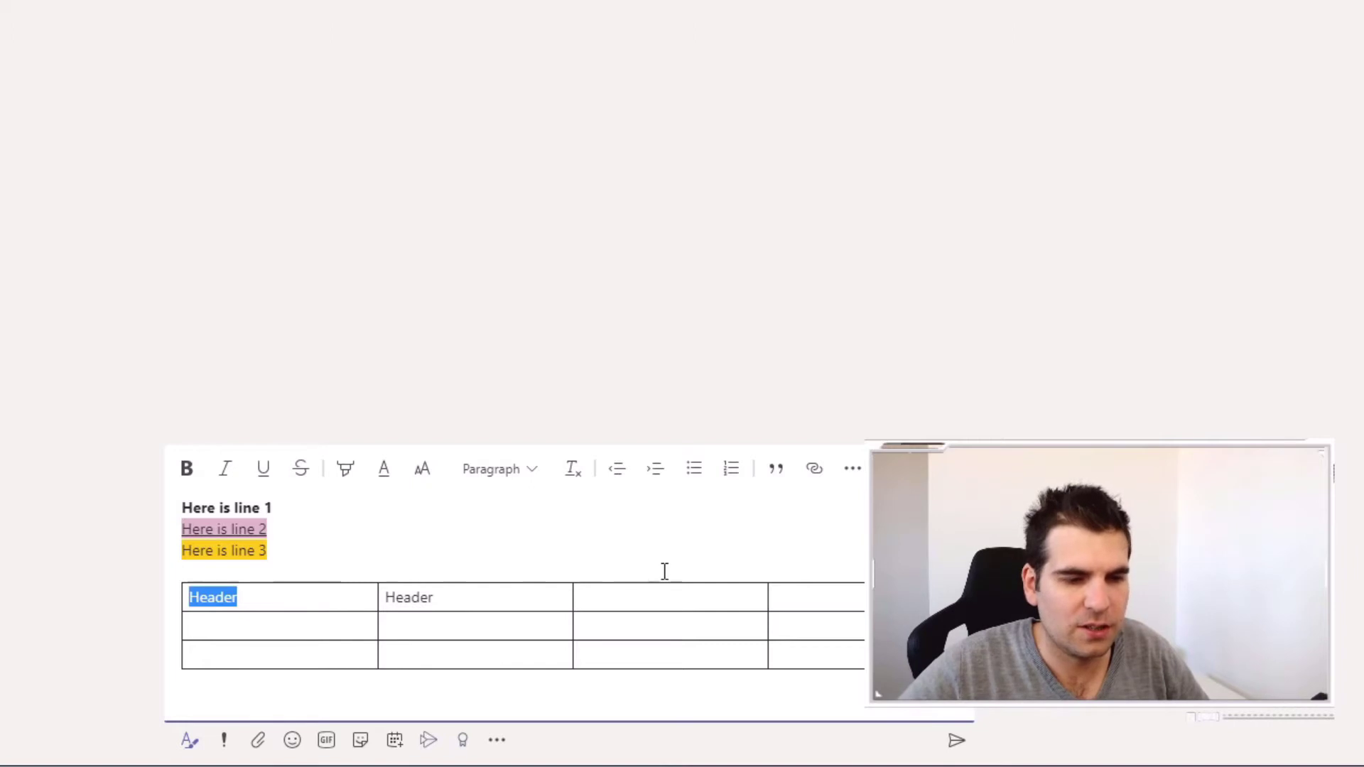
key("Tab")
left_click_drag(412, 597, 606, 608)
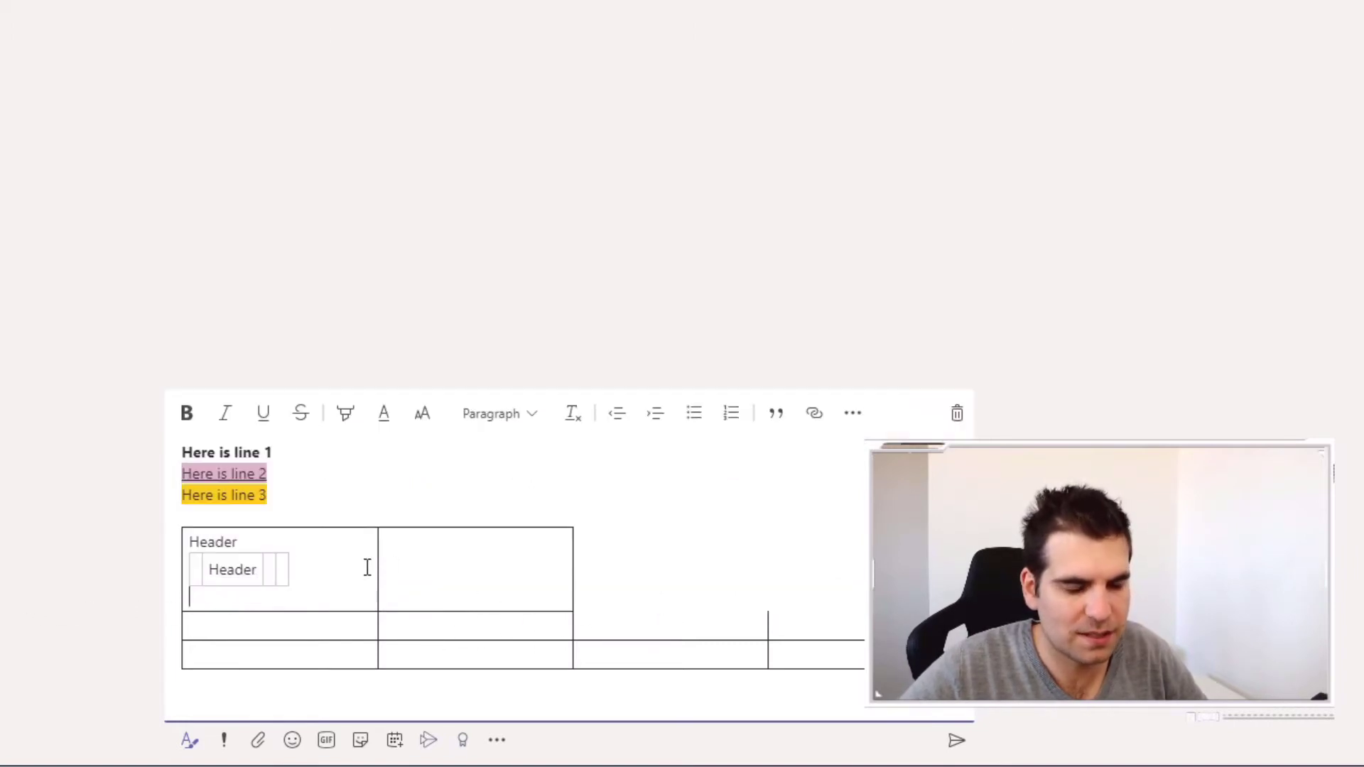
key("ctrl+z")
Put the caret on the line above the table and check the text style list without changes.
left_click(398, 526)
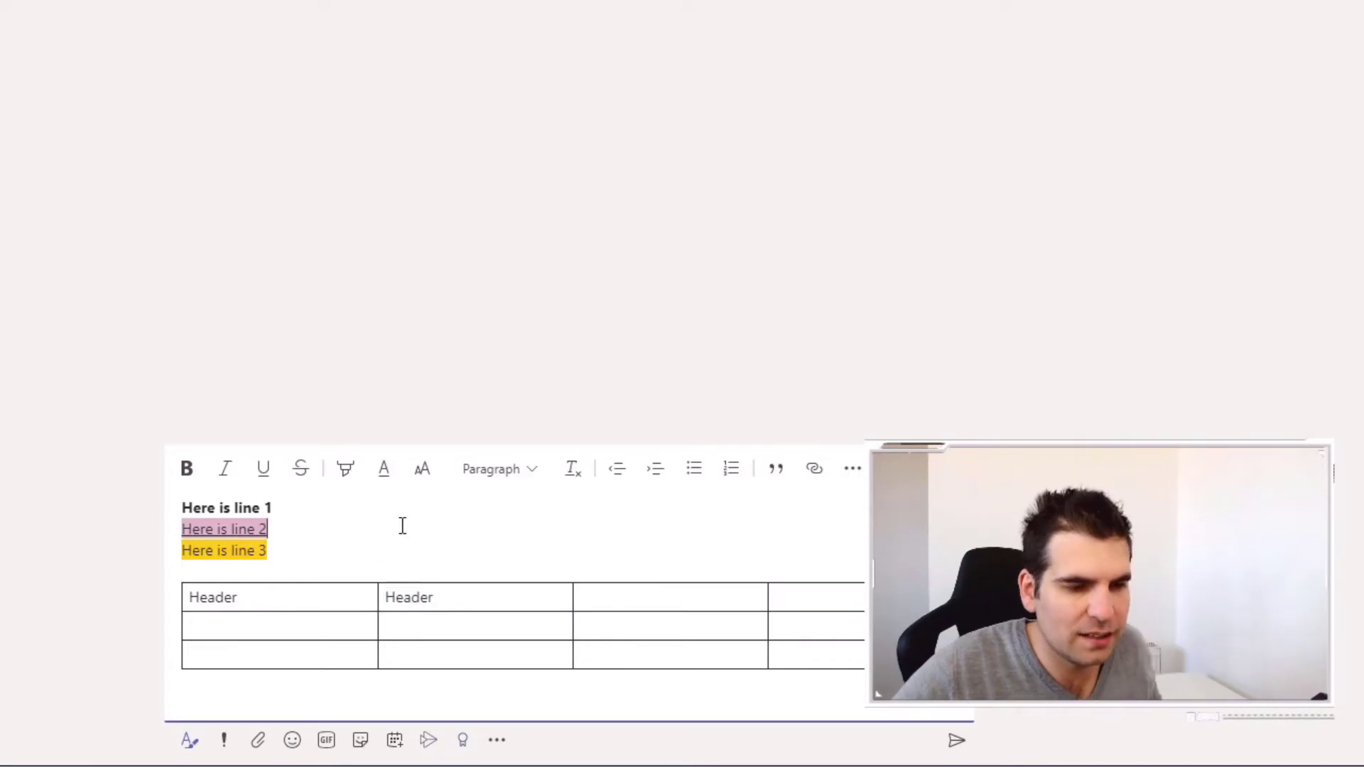
left_click(306, 569)
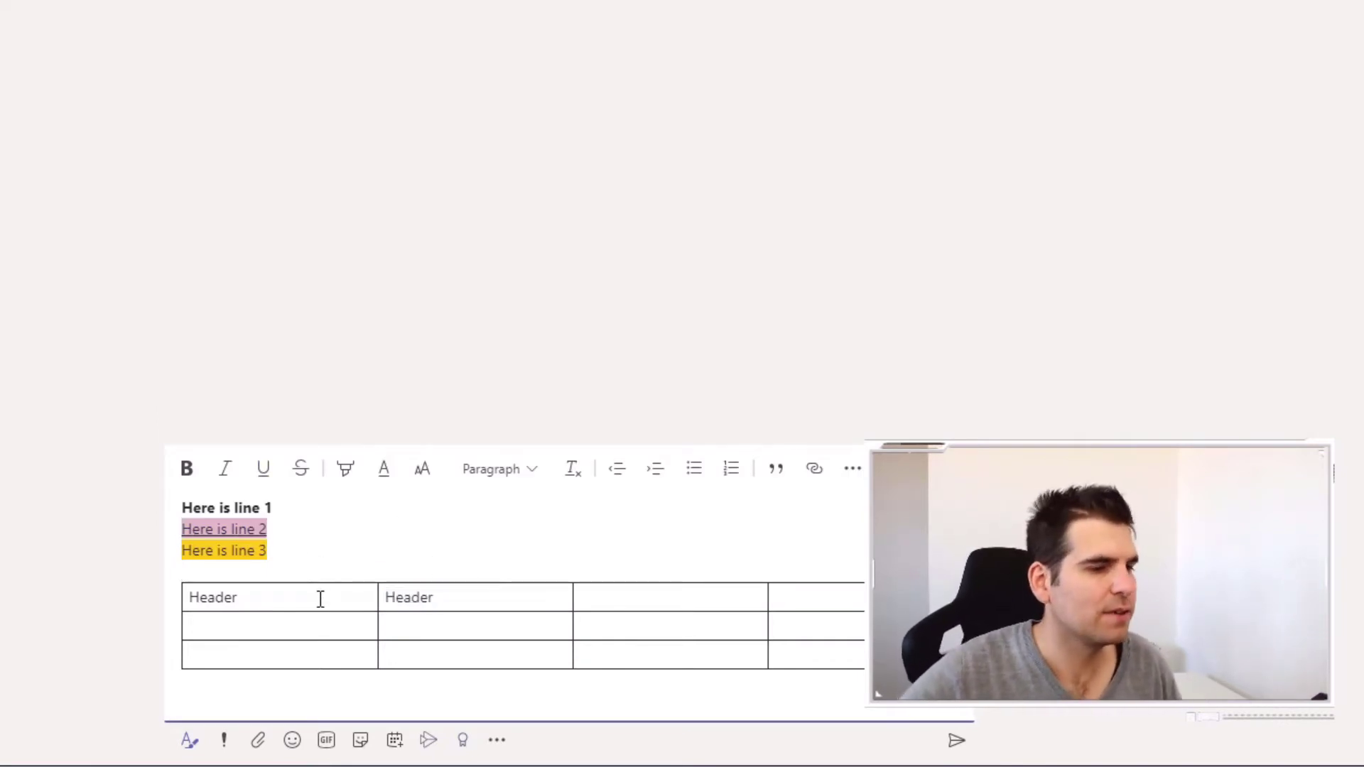
left_click(529, 474)
left_click(320, 559)
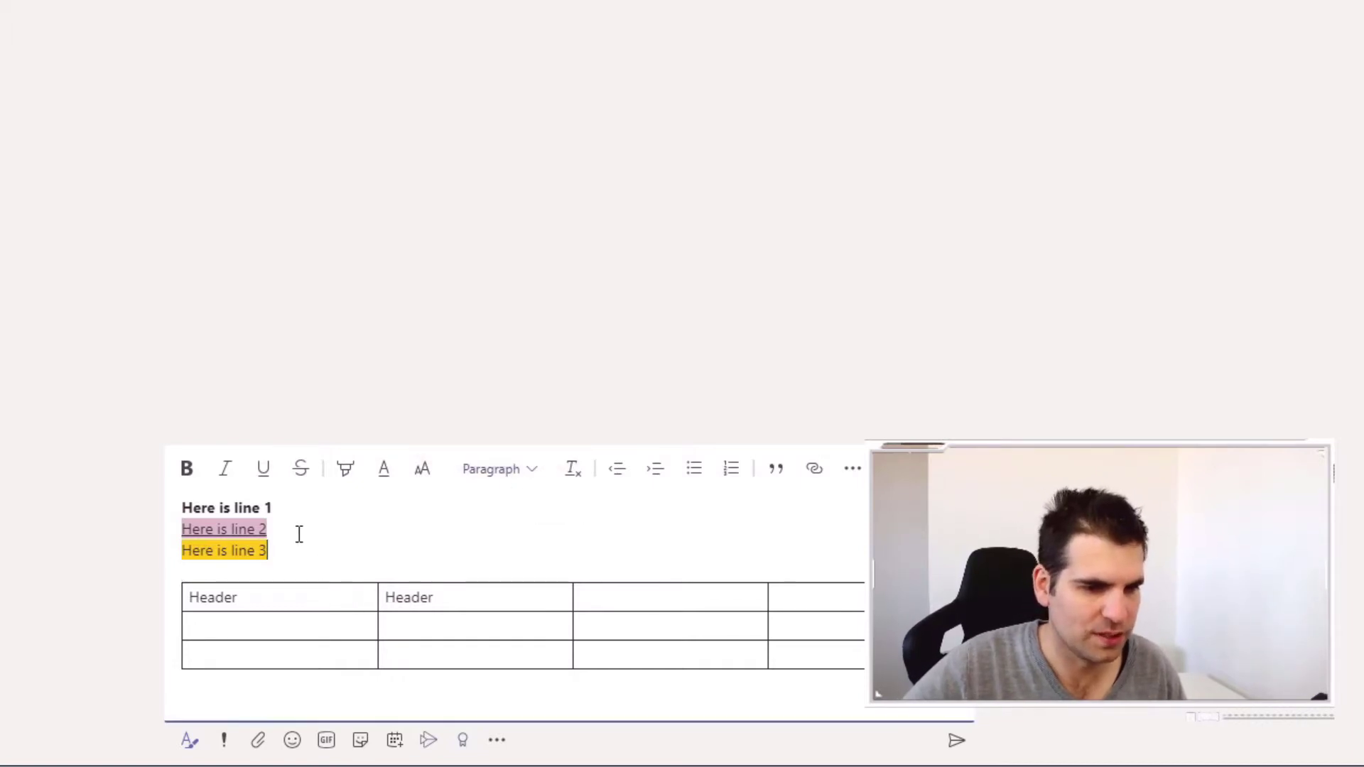
Make 'Here is line 1' a Heading 1.
triple_click(228, 513)
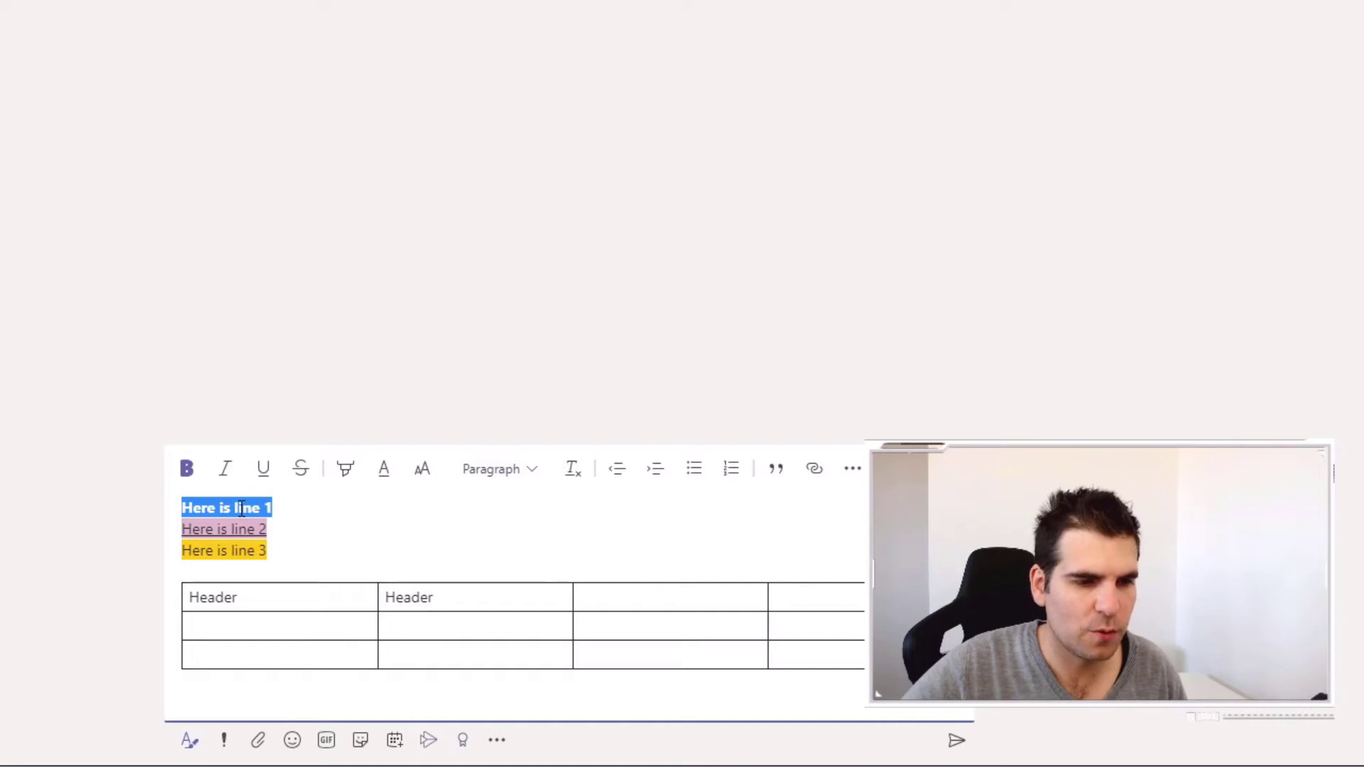
left_click(539, 475)
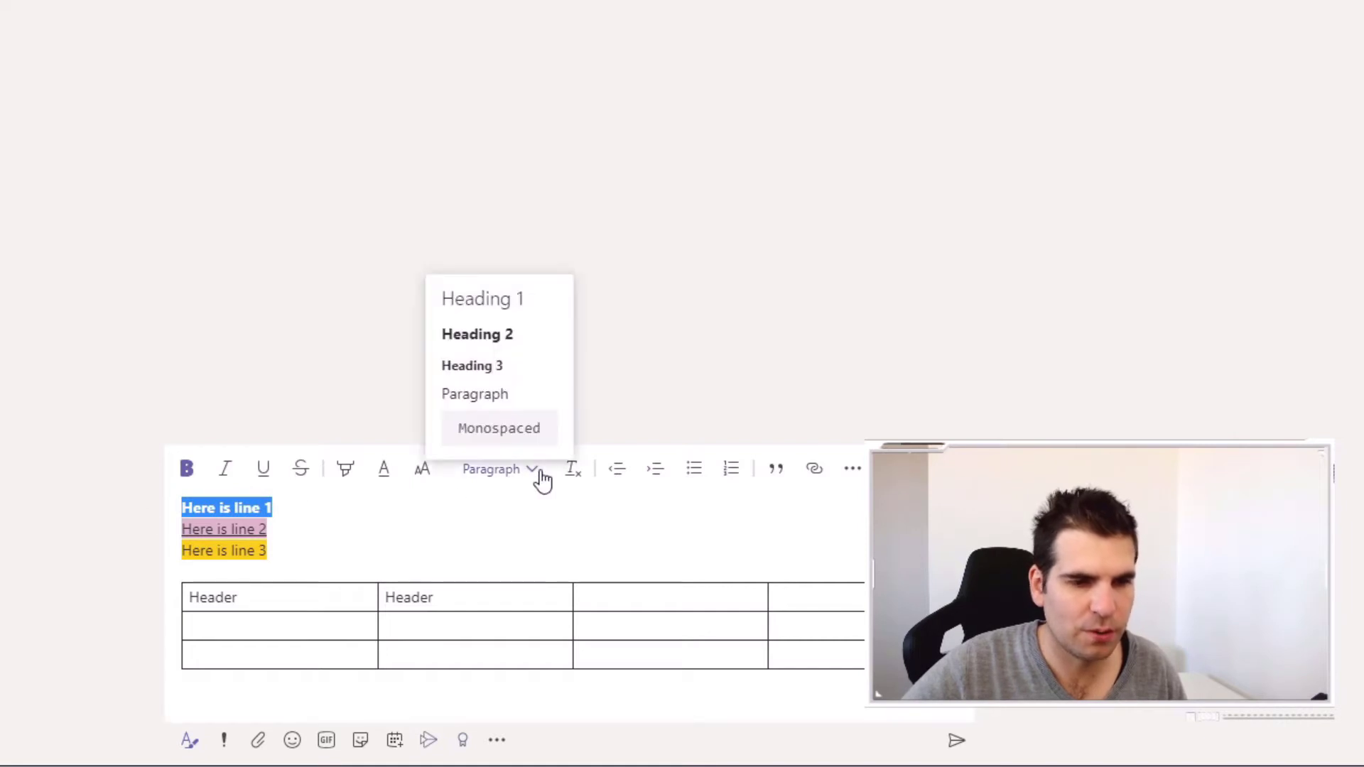
left_click(489, 313)
left_click(337, 548)
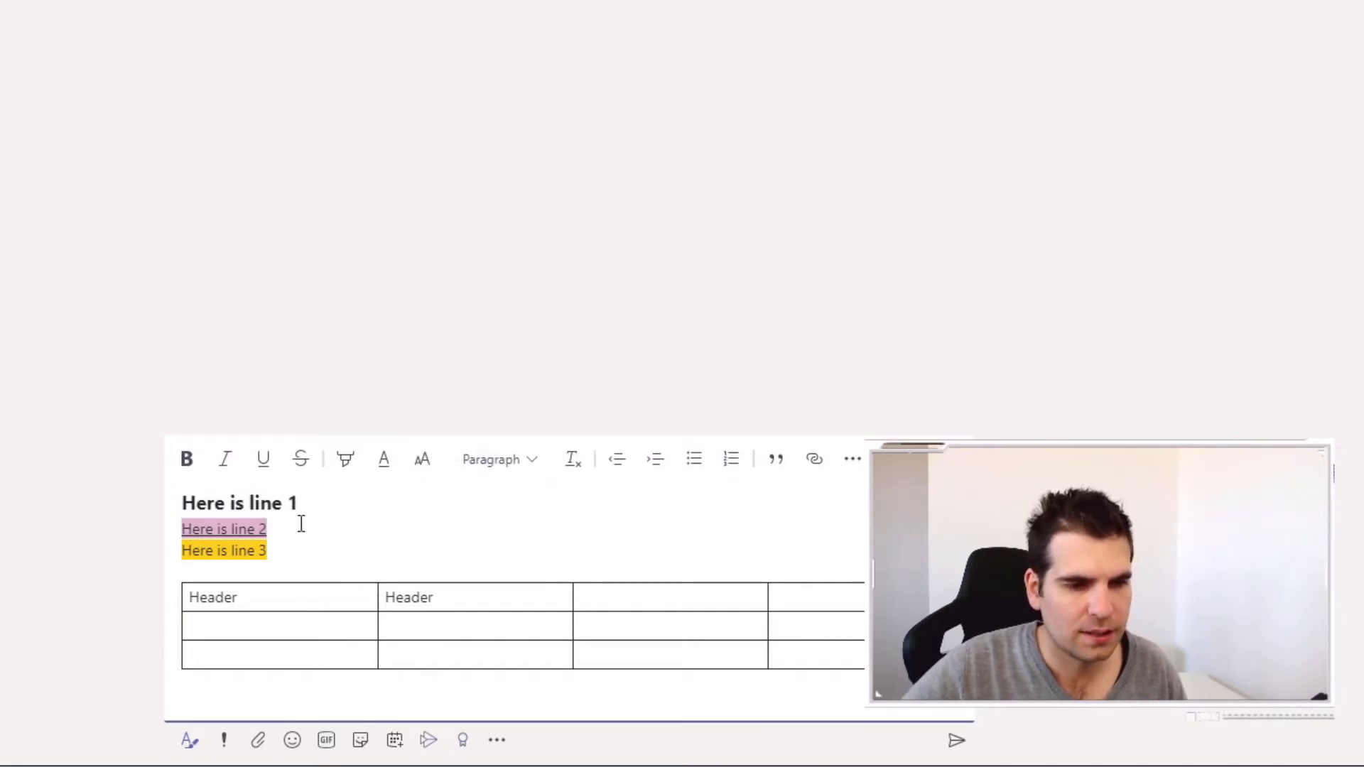
Set 'Here is line 3' in monospaced text, then select the whole draft including the table.
left_click_drag(281, 552, 182, 551)
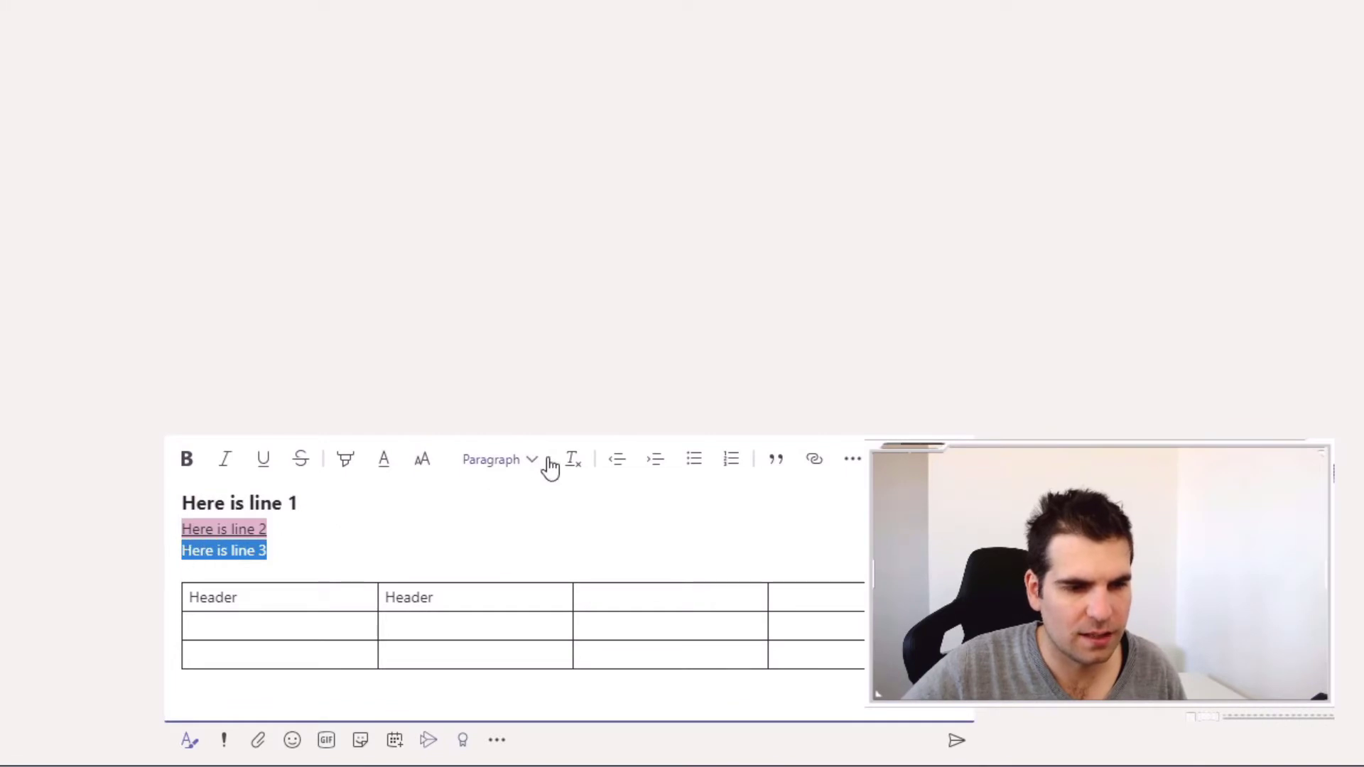
left_click(533, 461)
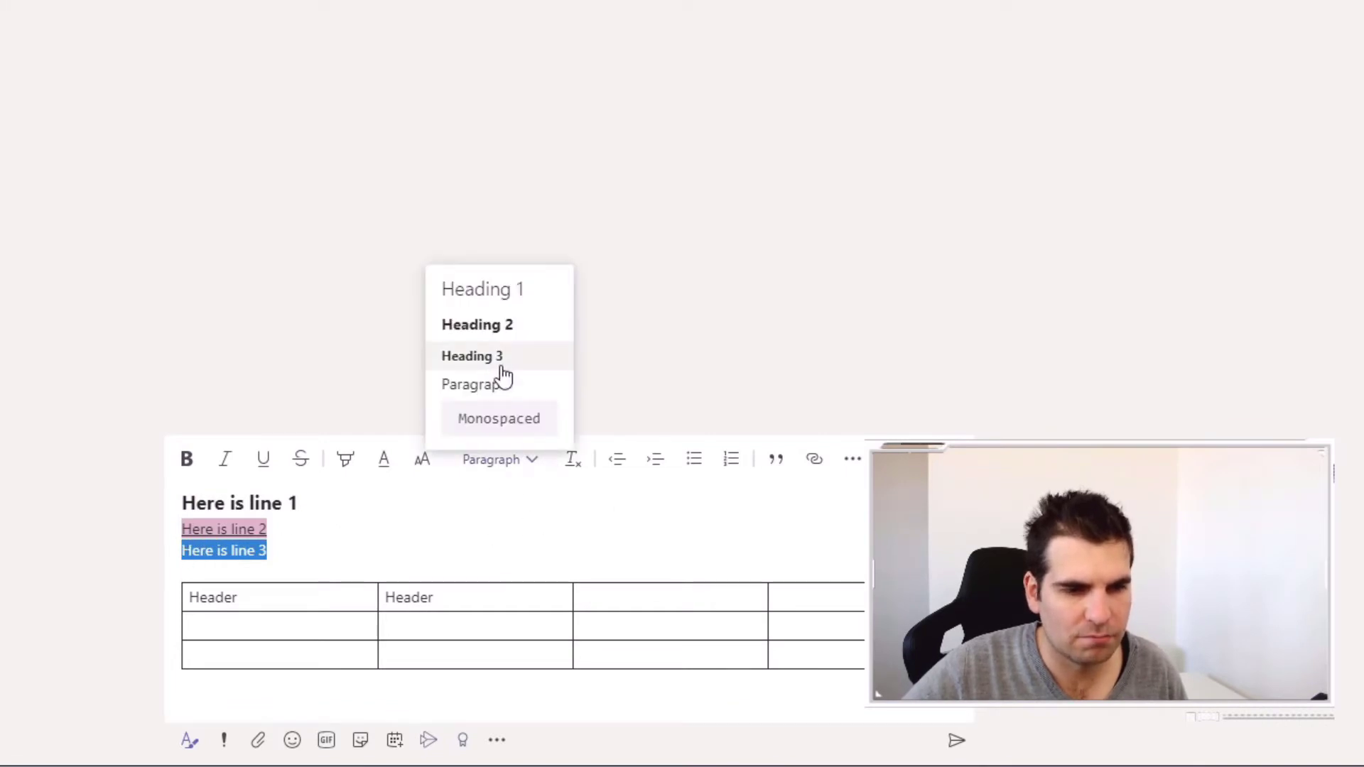
left_click(499, 419)
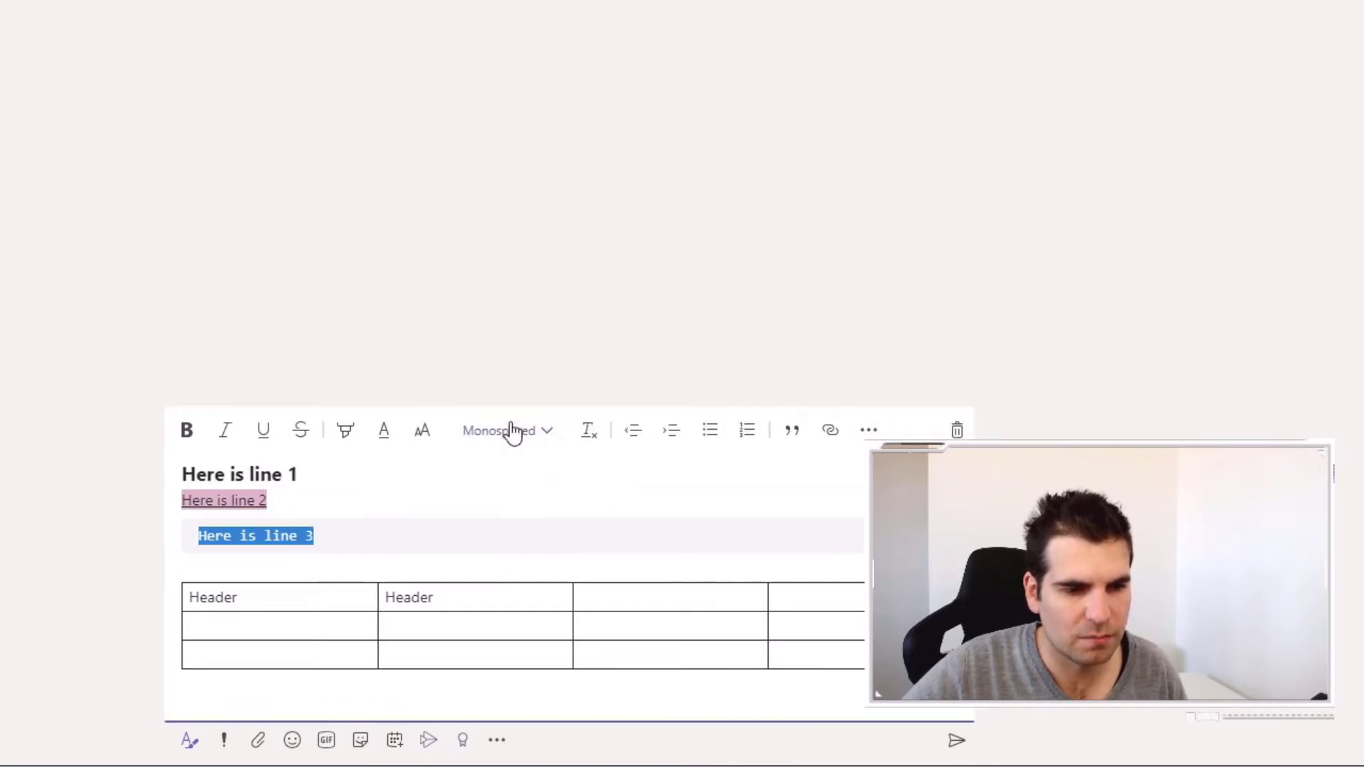
left_click(418, 566)
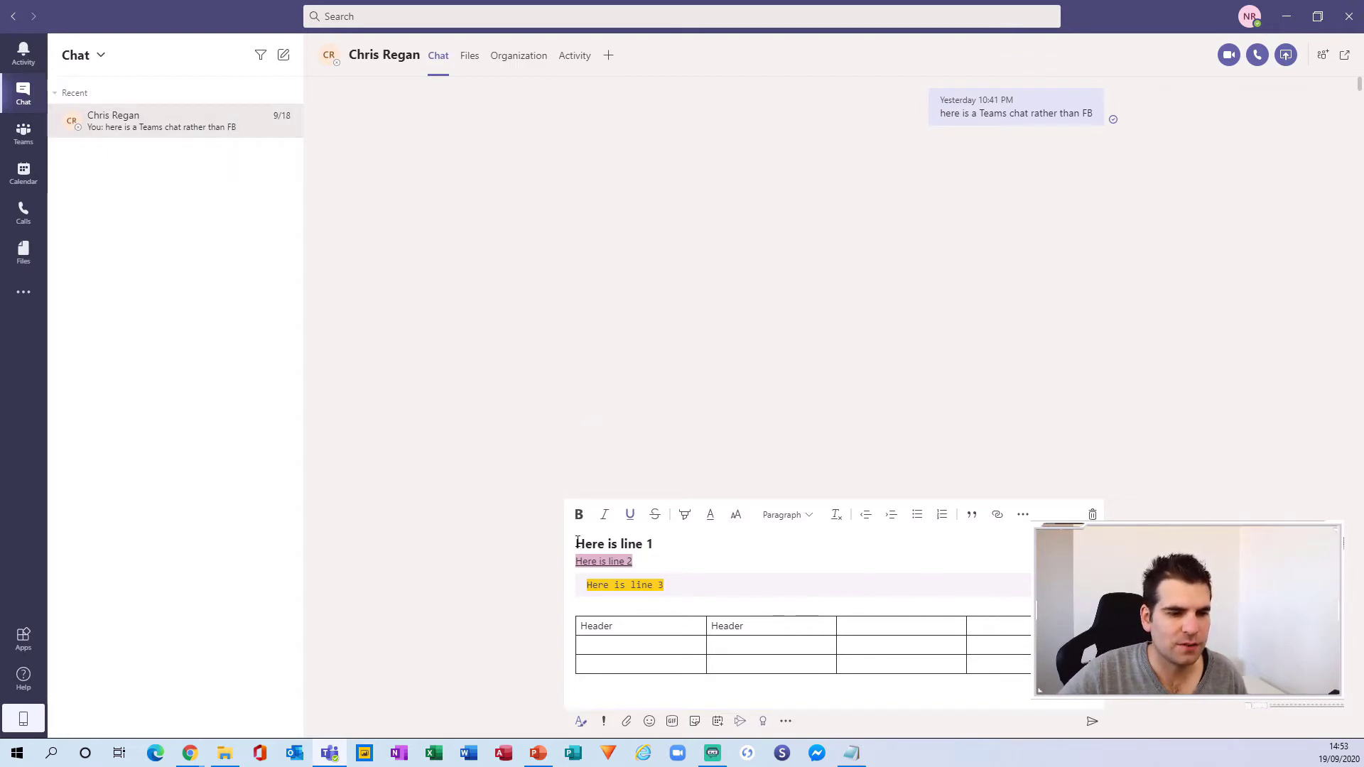
left_click_drag(576, 544, 944, 666)
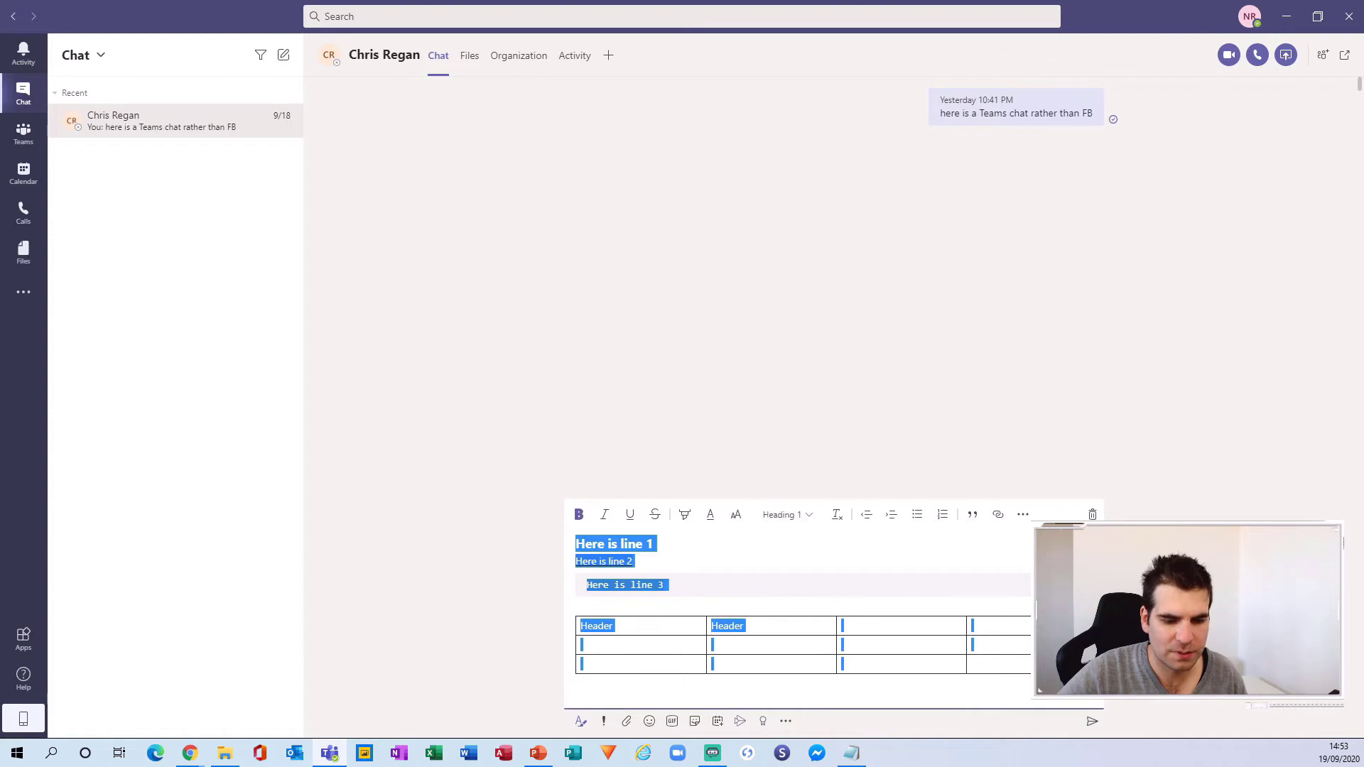
Delete the selected draft text and table, then start a new post in the General channel.
key("BackSpace")
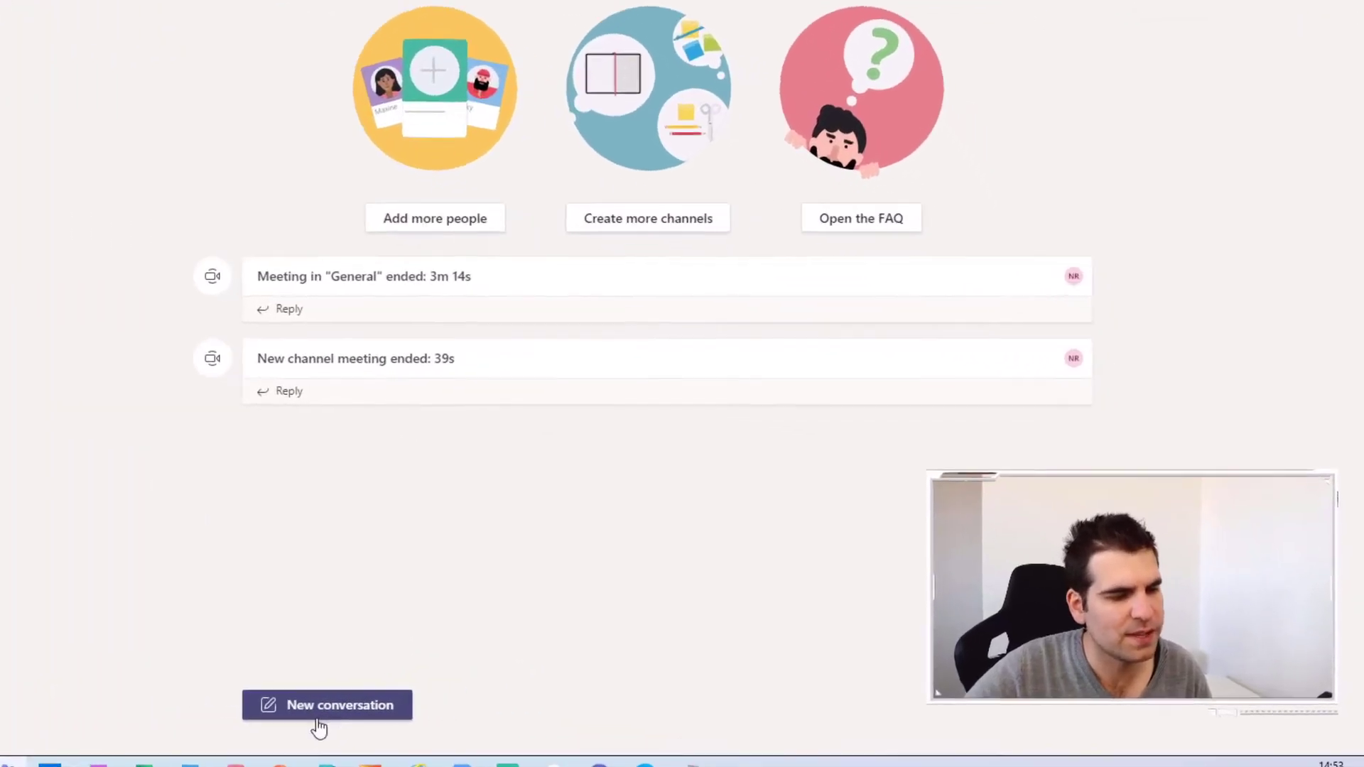
left_click(316, 714)
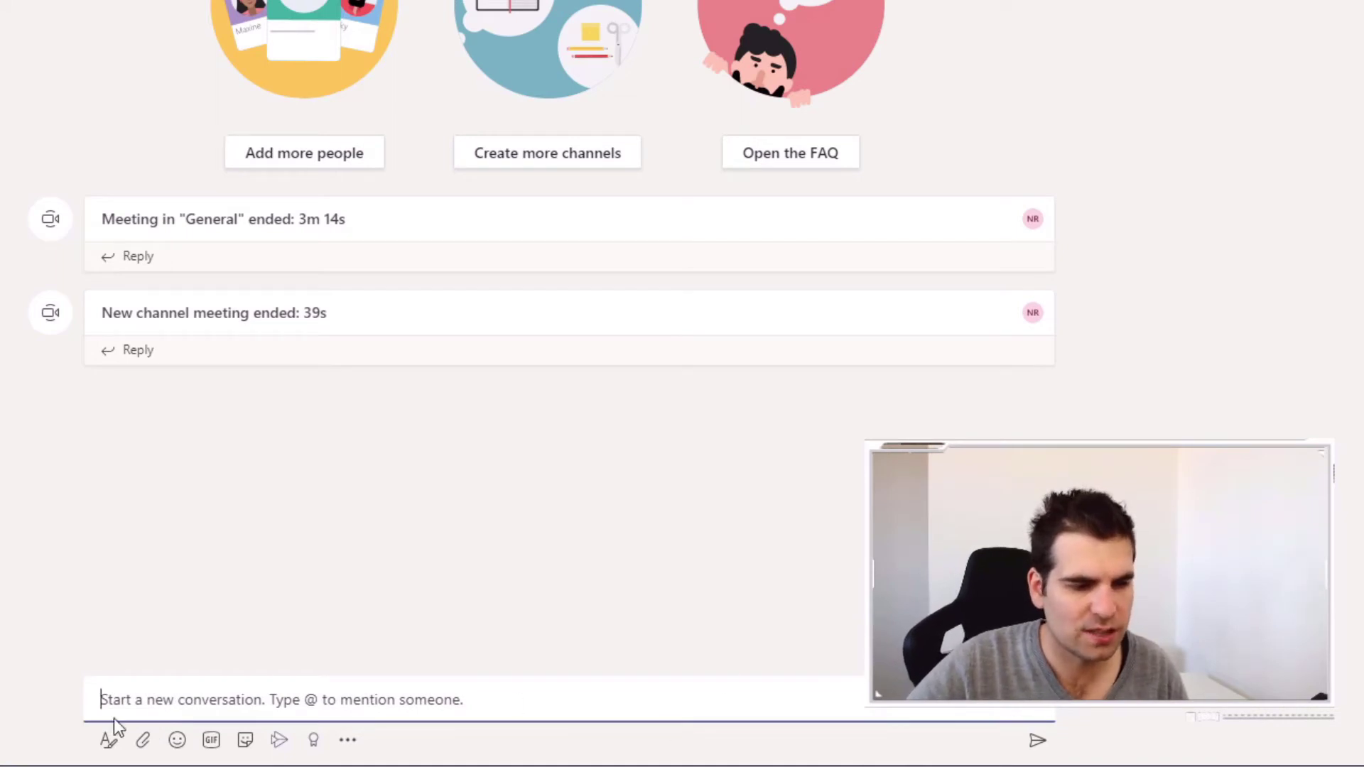
Expand the new post's formatting options and switch its post type to Announcement.
left_click(110, 740)
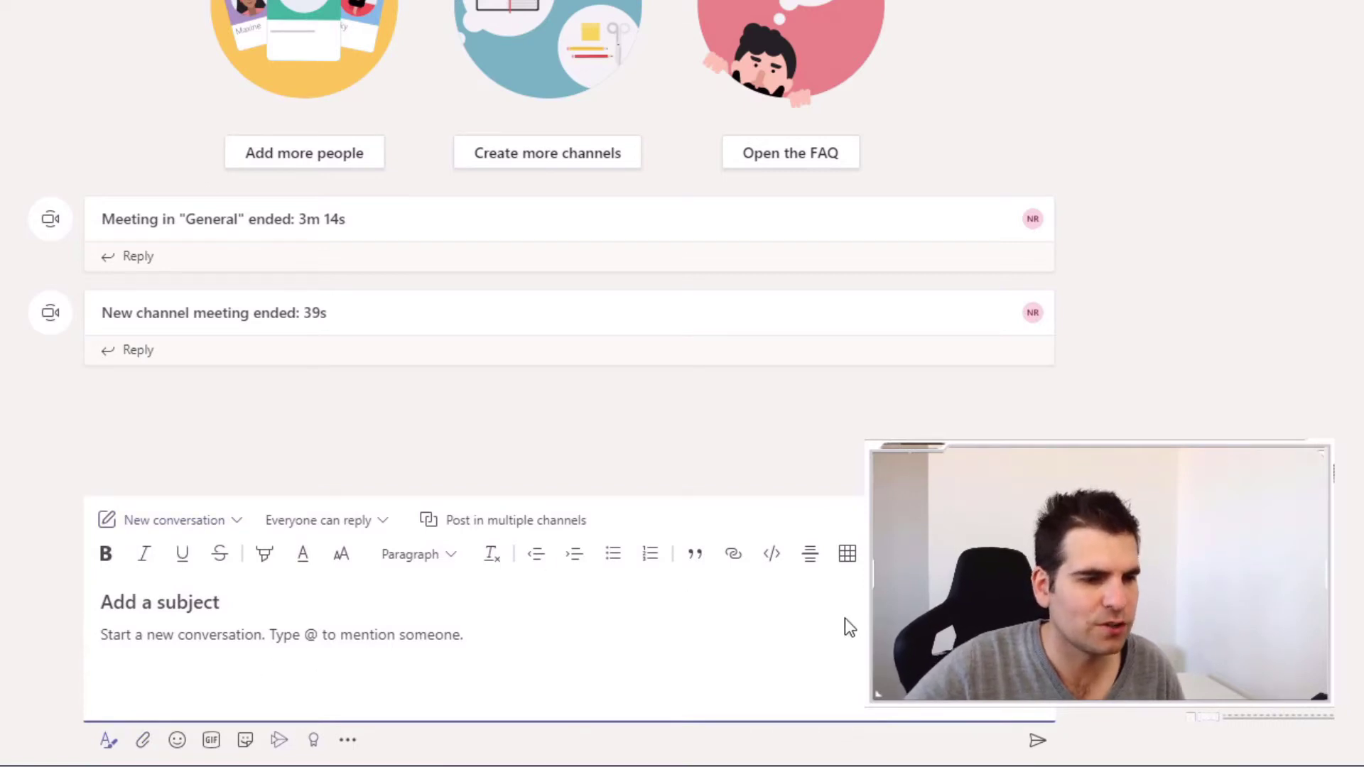
left_click(235, 526)
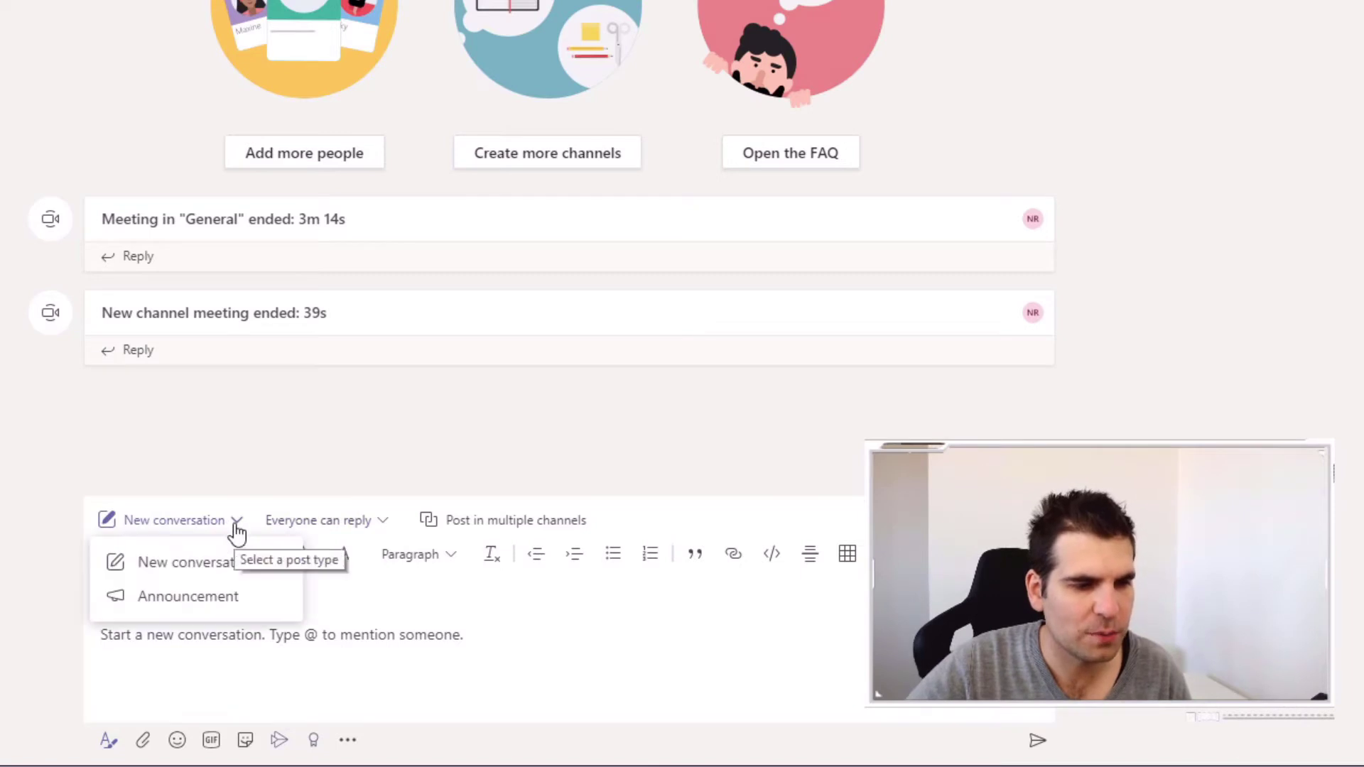
left_click(169, 596)
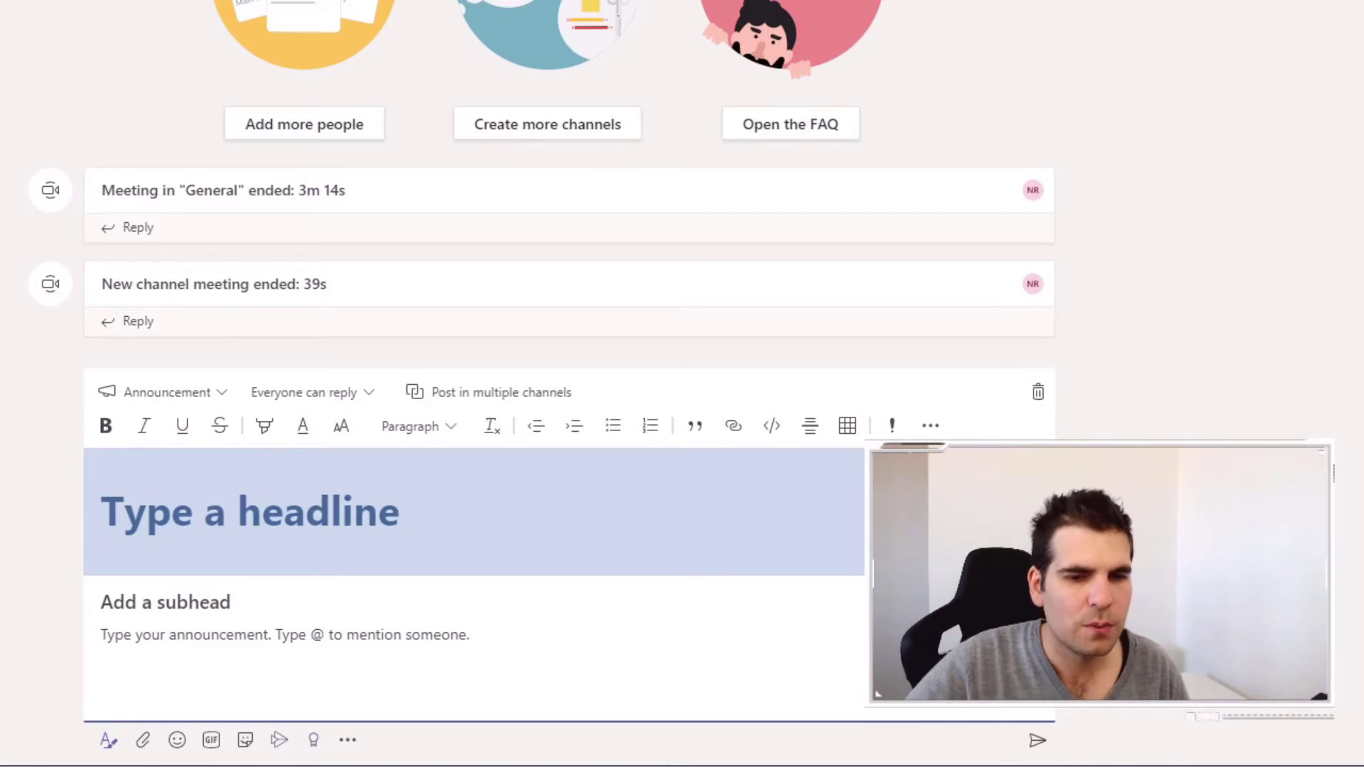
Upload the YouTube subscribe image as the headline background, cropped so 'Subscribe' shows in the banner.
left_click(559, 490)
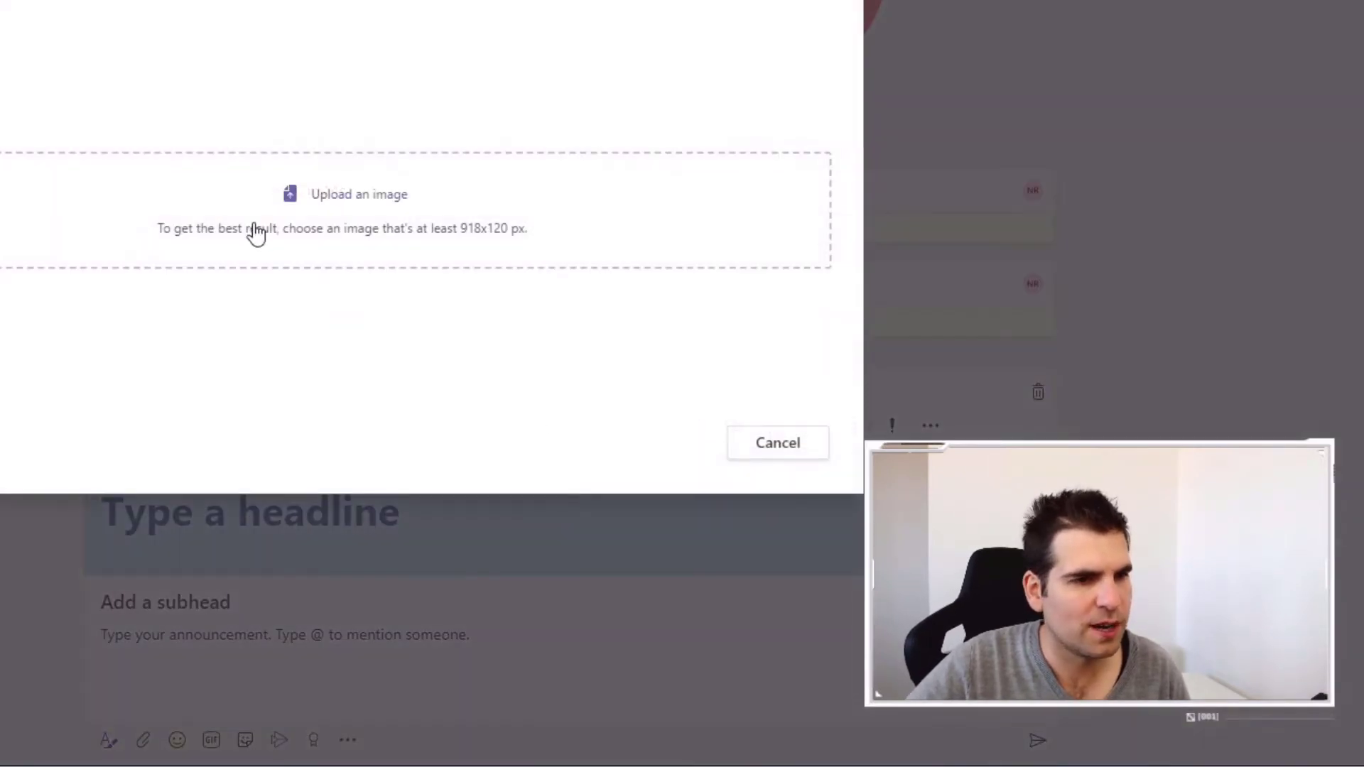
left_click(319, 202)
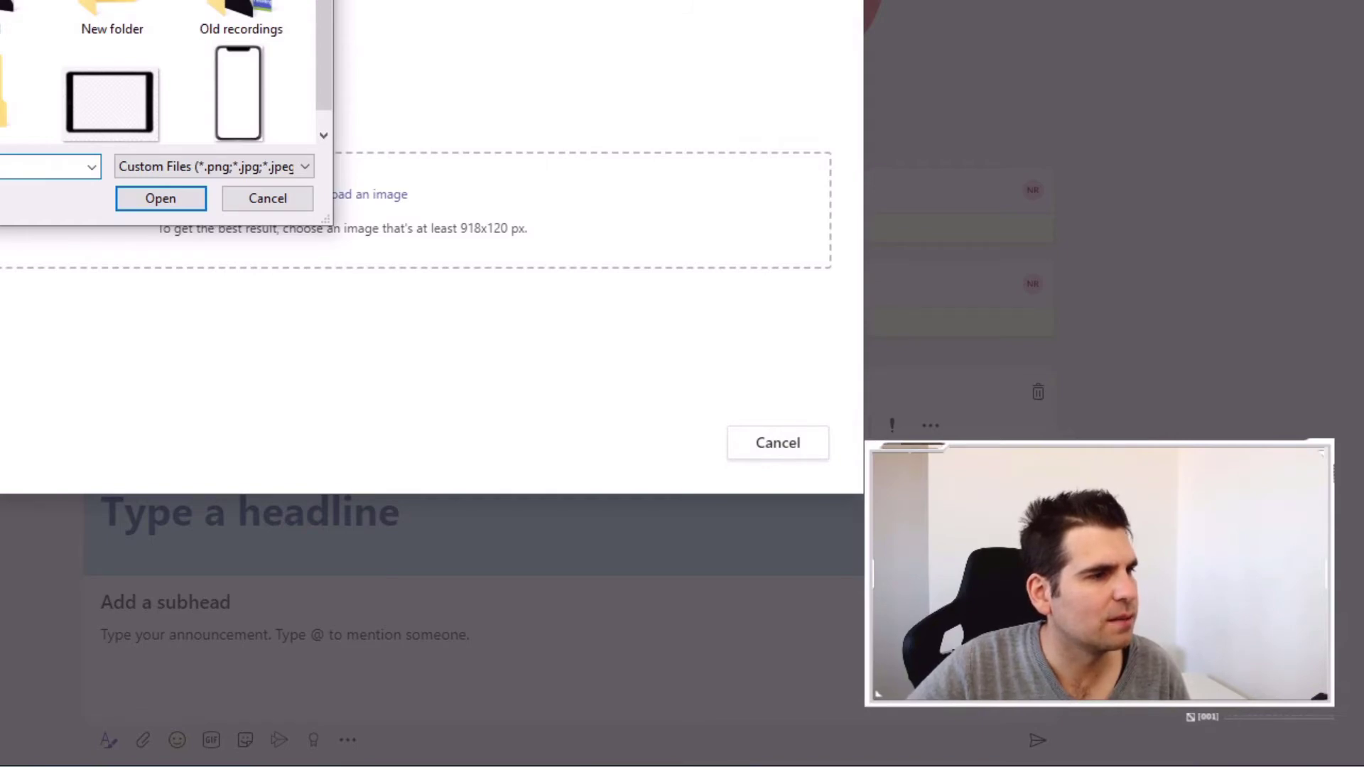
left_click(170, 199)
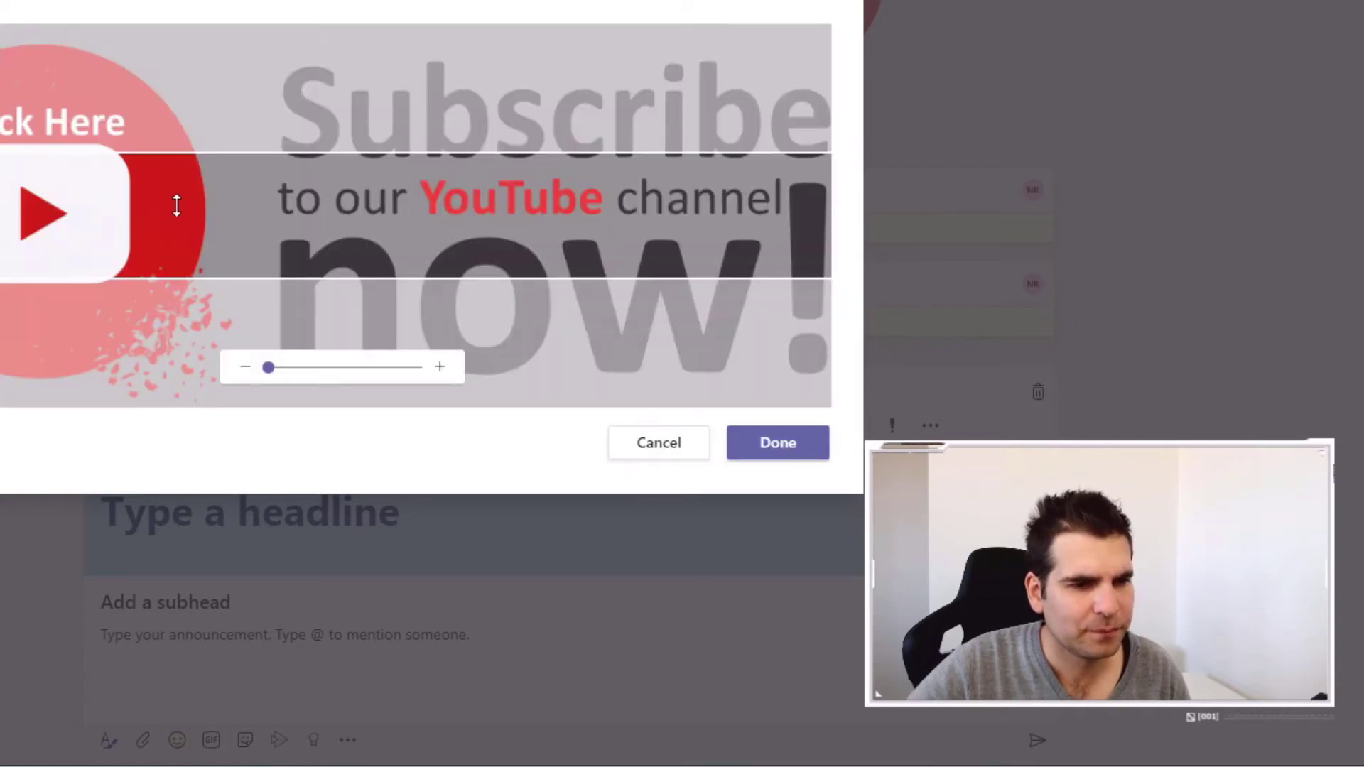
left_click_drag(177, 206, 171, 275)
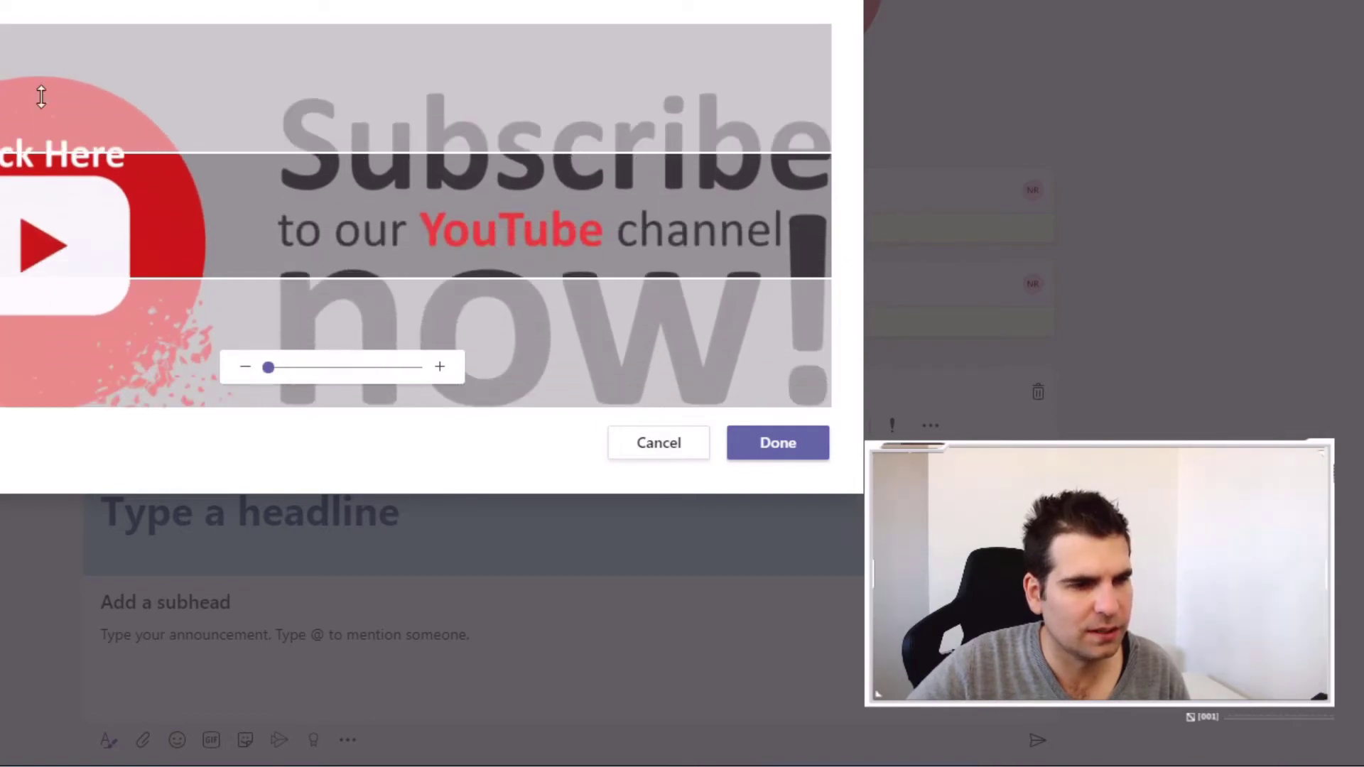
left_click_drag(132, 286, 119, 358)
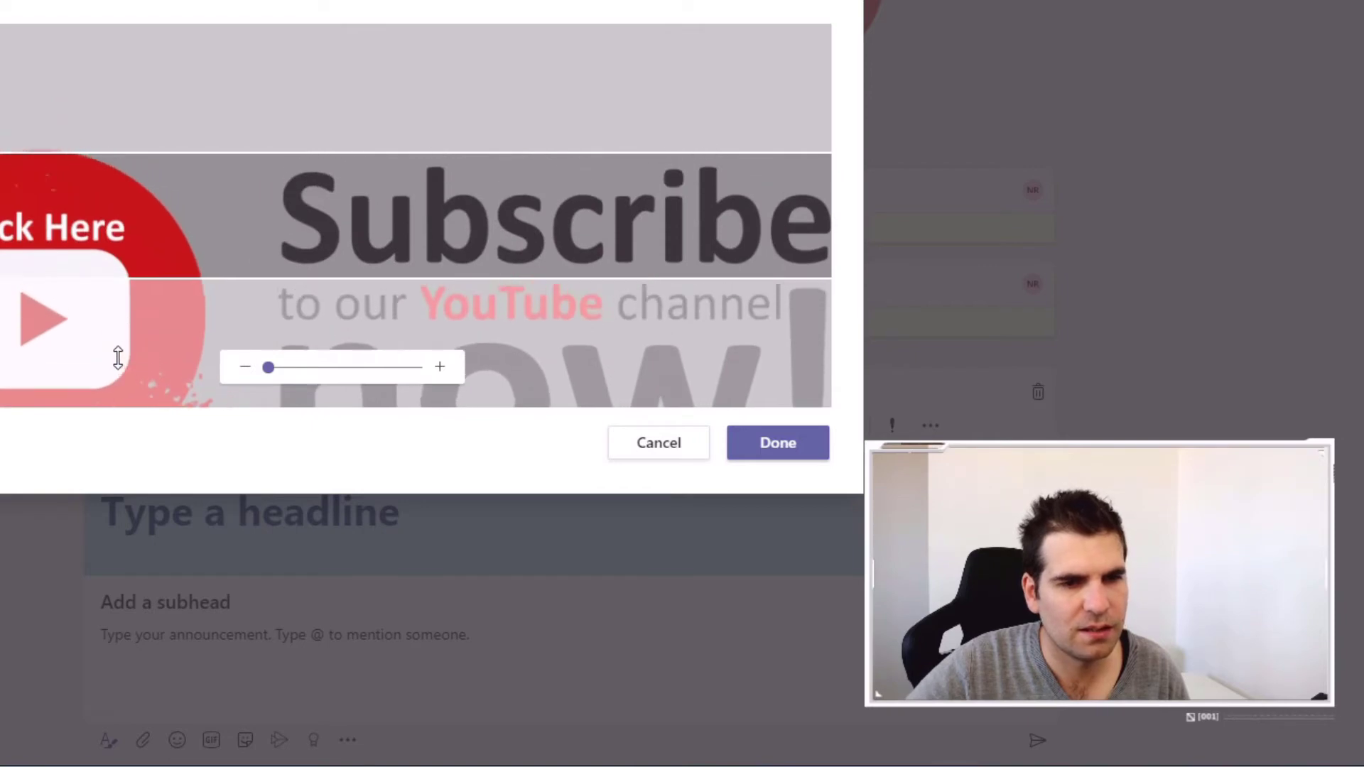
left_click(812, 449)
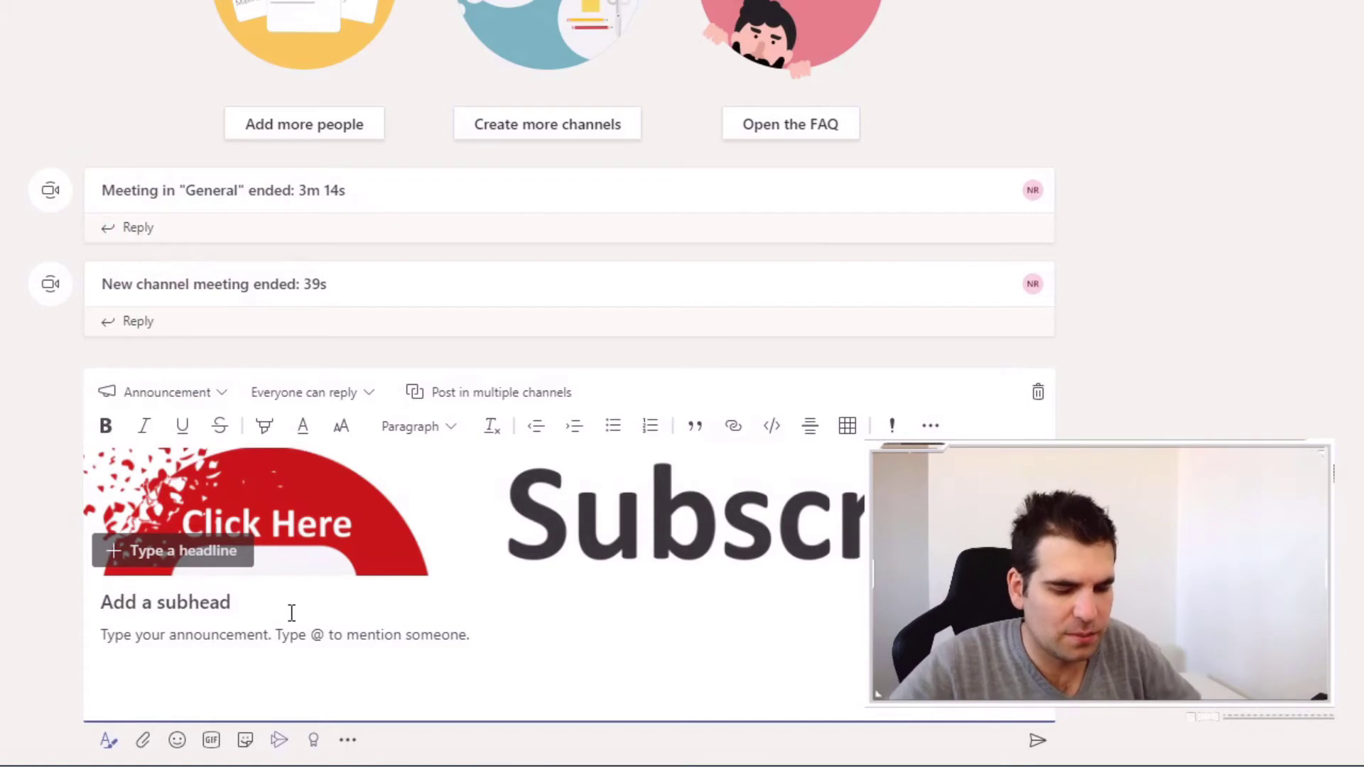
Enter subhead 'Here is a test' and body 'Main body', then enable Post in multiple channels.
type("Here is a test")
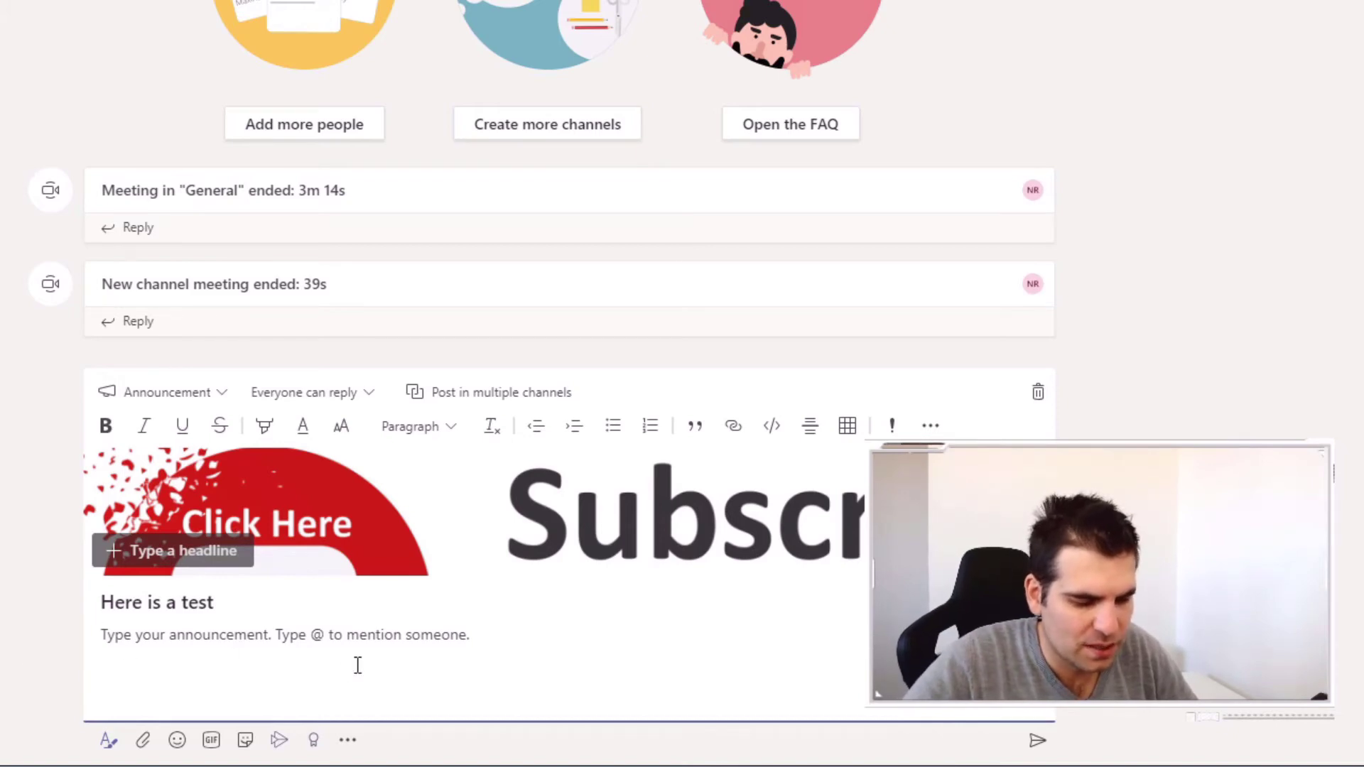
type("Main body")
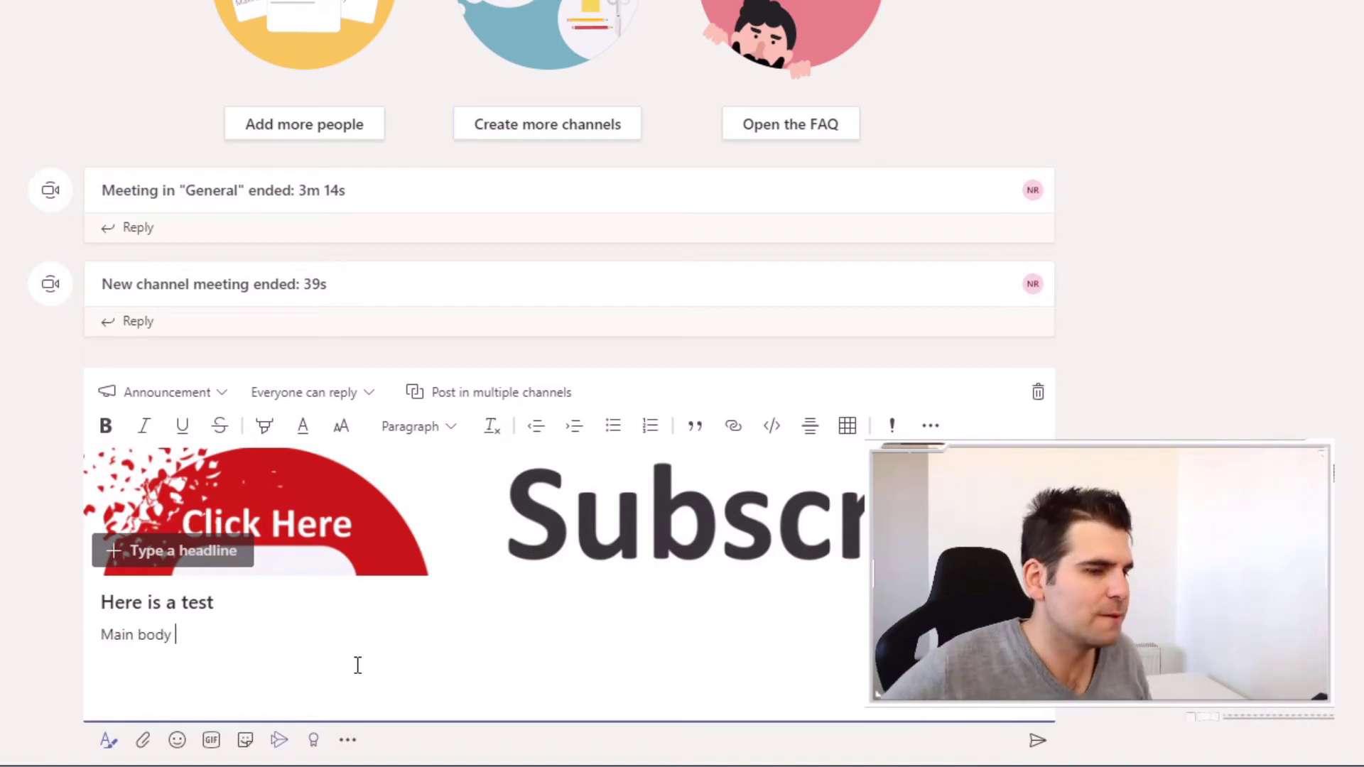
left_click(358, 402)
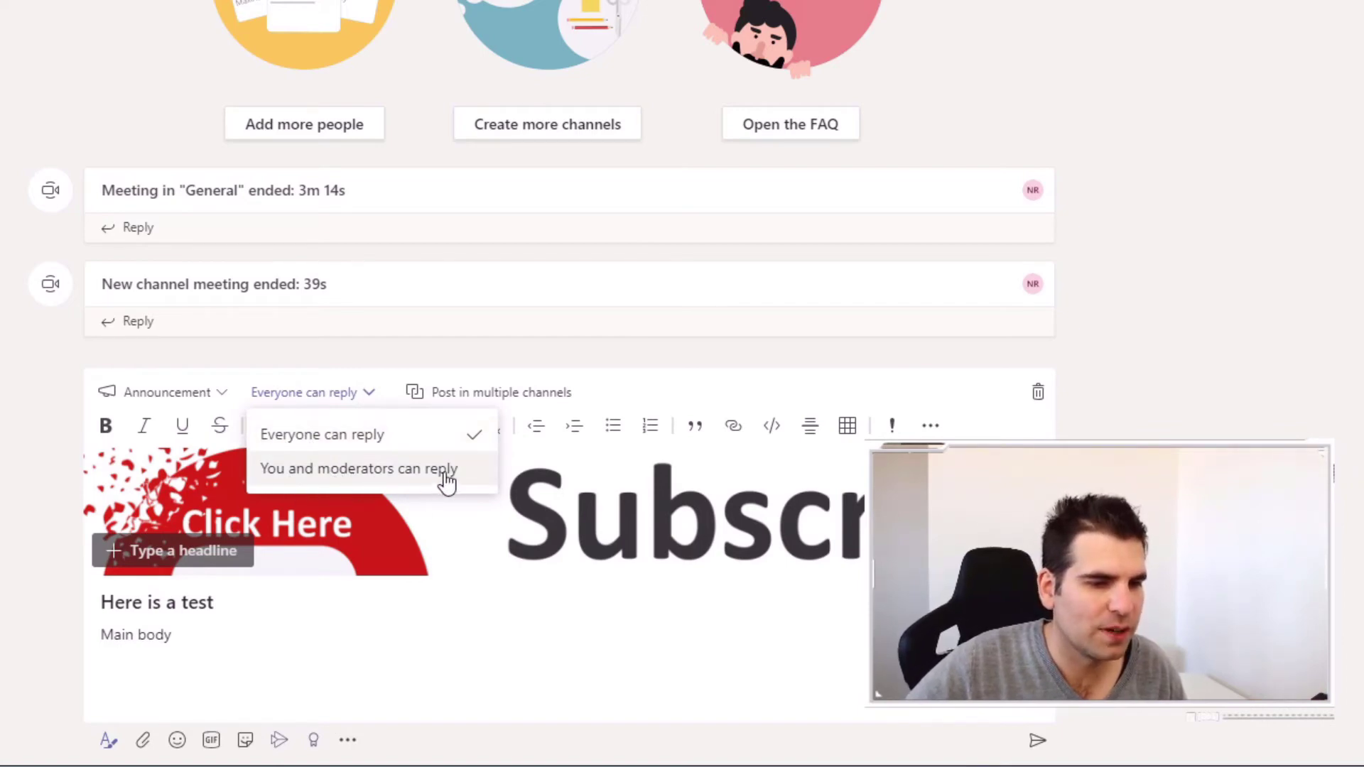
left_click(544, 398)
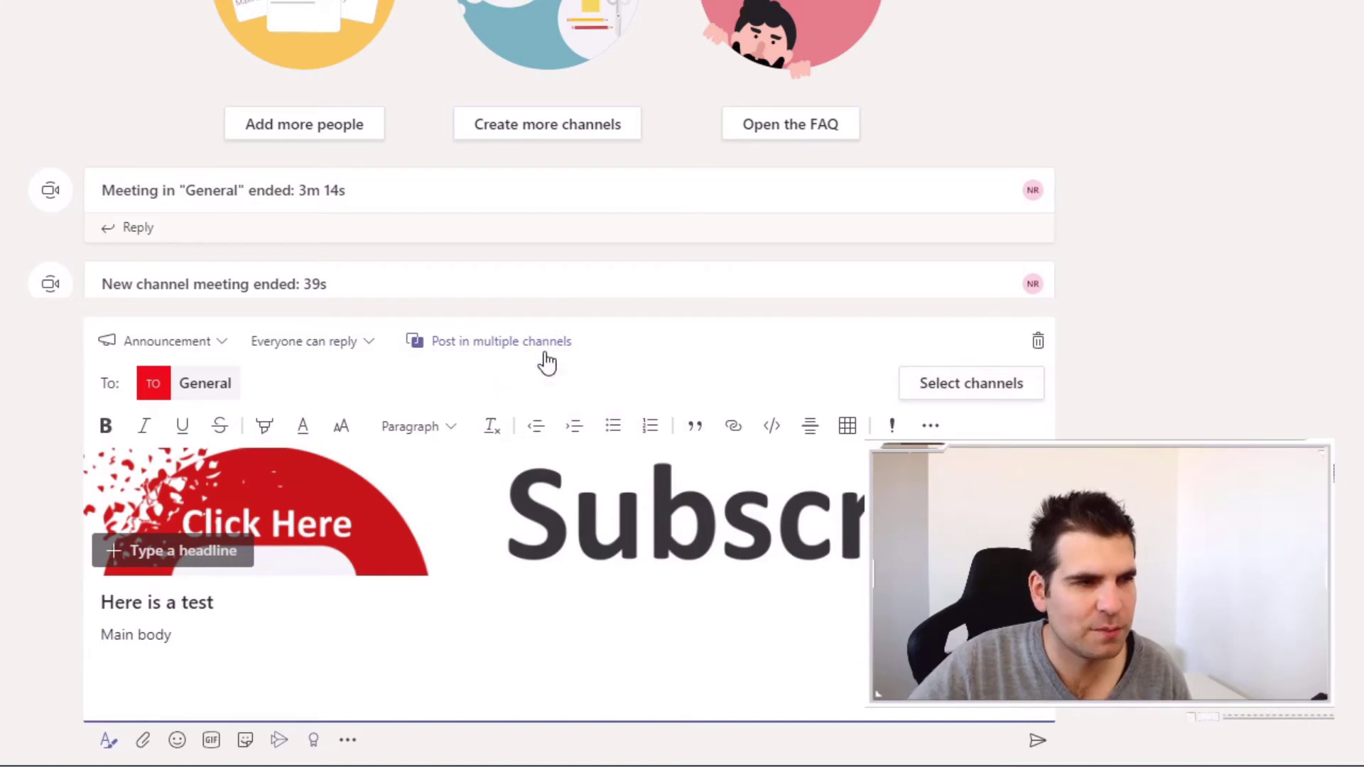
Add Test Channel 1, Test Channel 2 and Crypto For News General alongside General, then update.
left_click(928, 393)
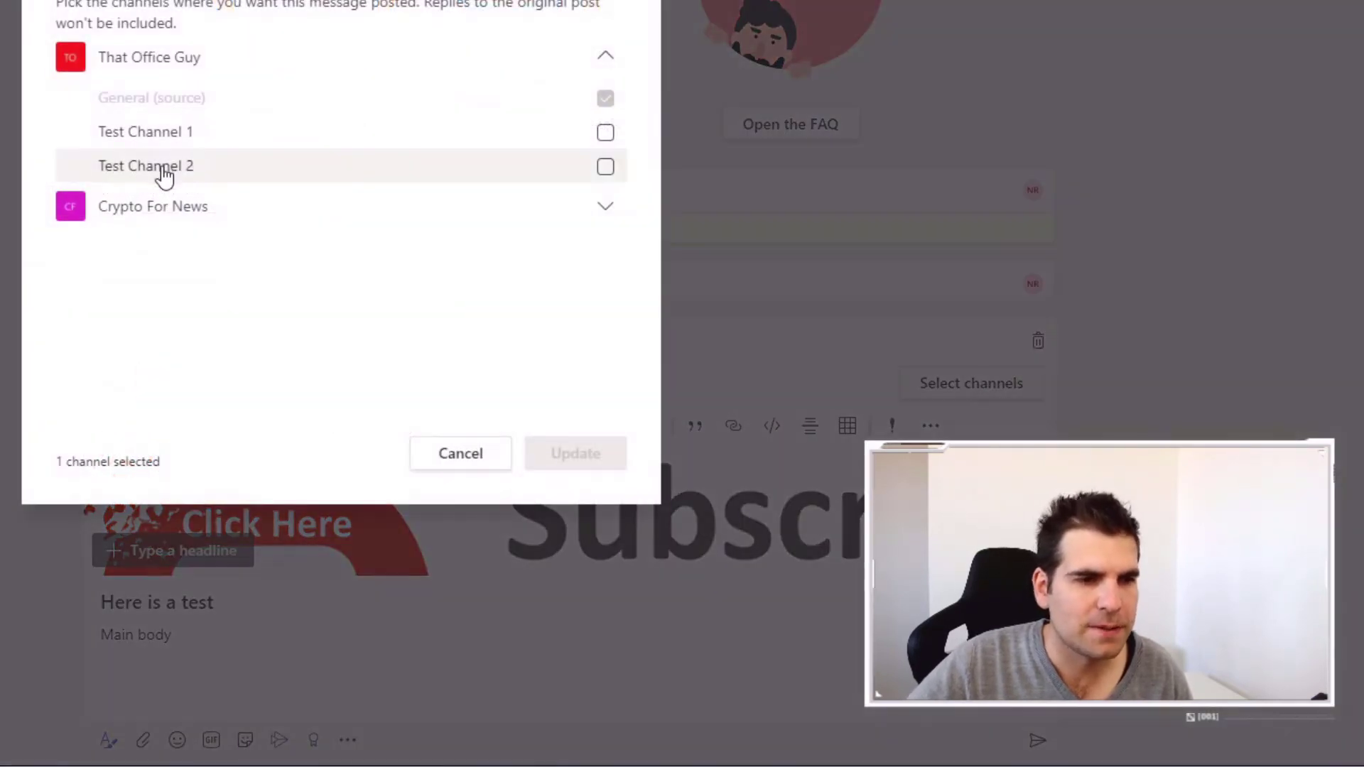
left_click(602, 207)
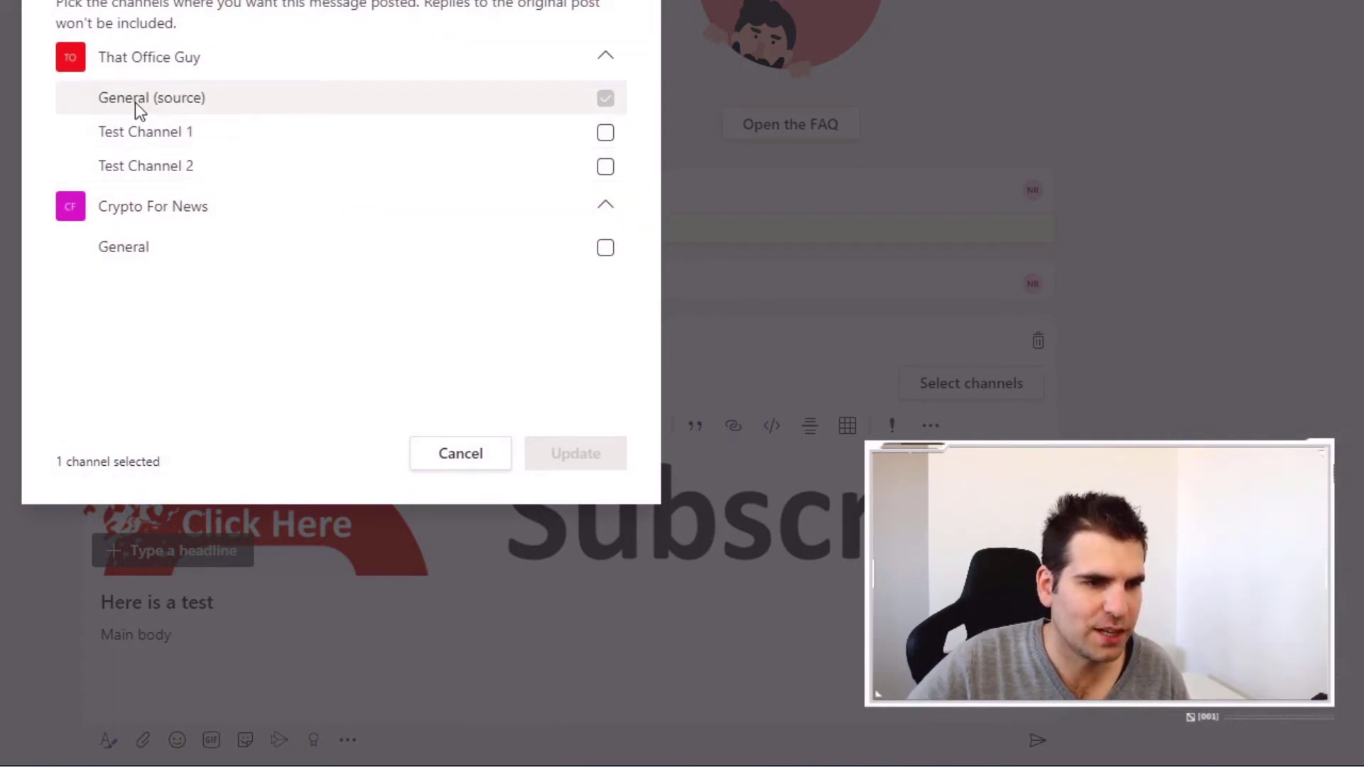
left_click(604, 135)
left_click(605, 166)
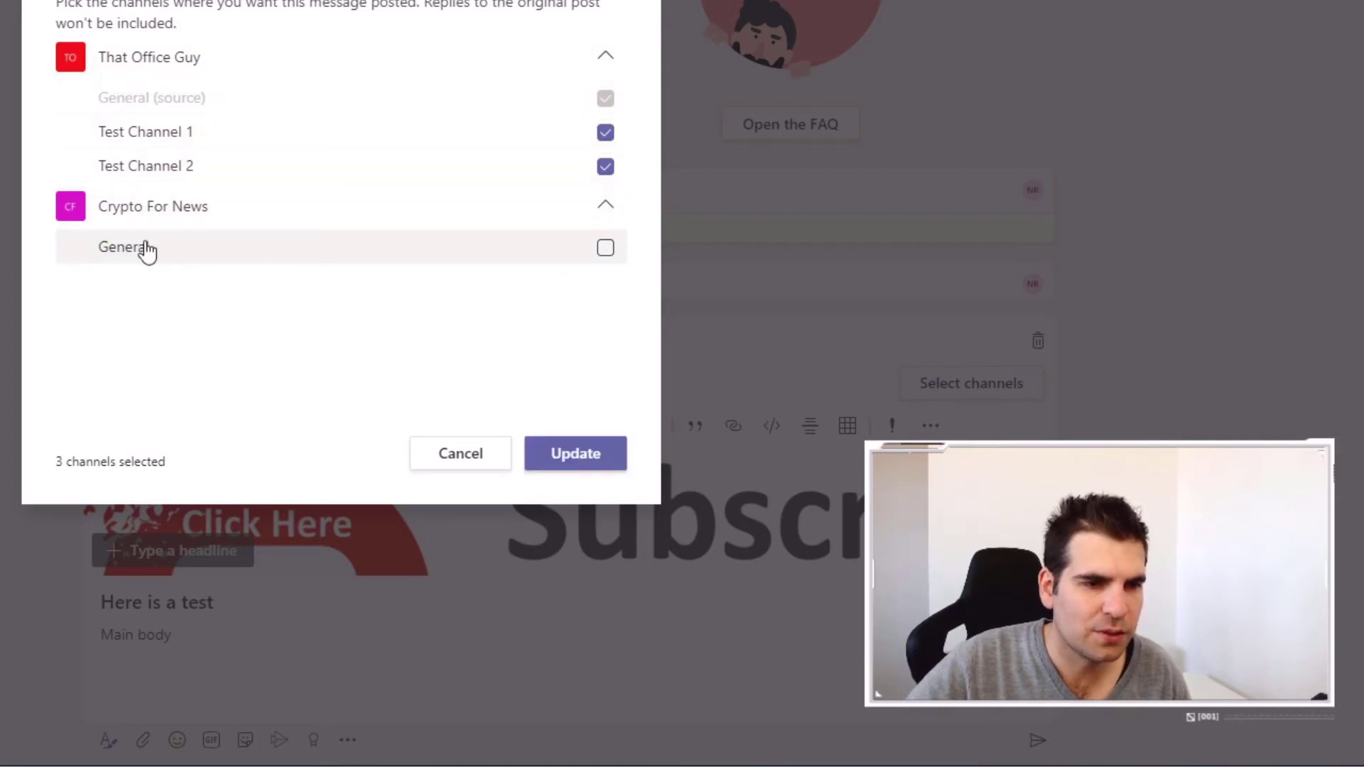
left_click(606, 249)
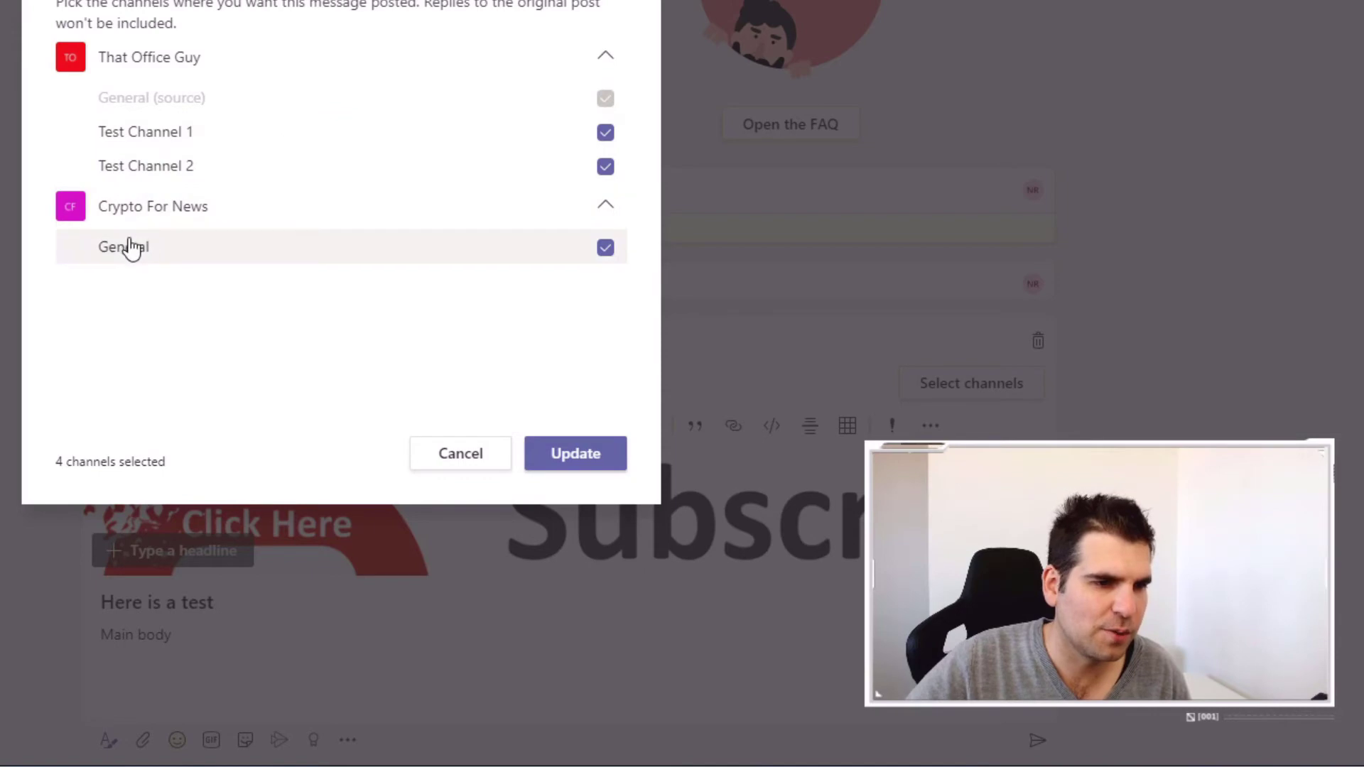
left_click(588, 465)
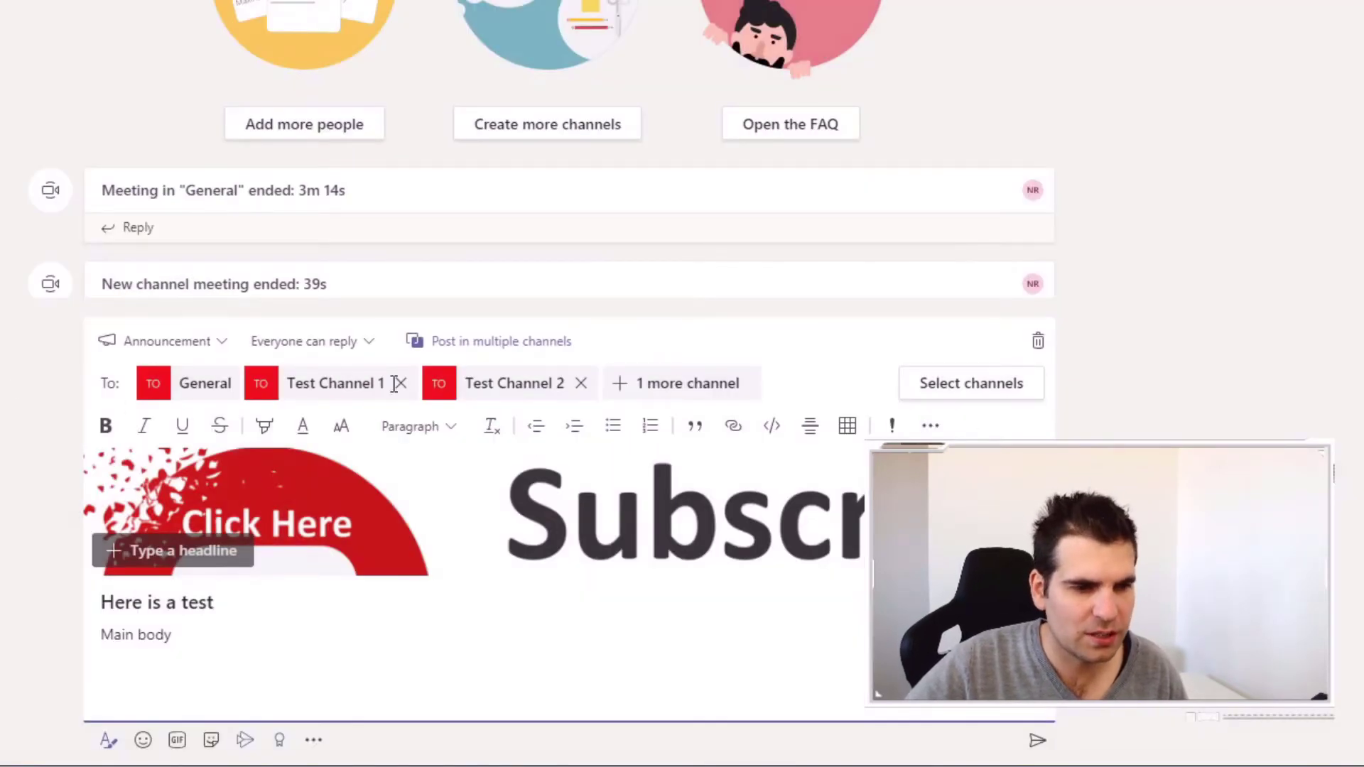
Send the announcement, then view it in the Crypto For News General channel.
left_click(1037, 745)
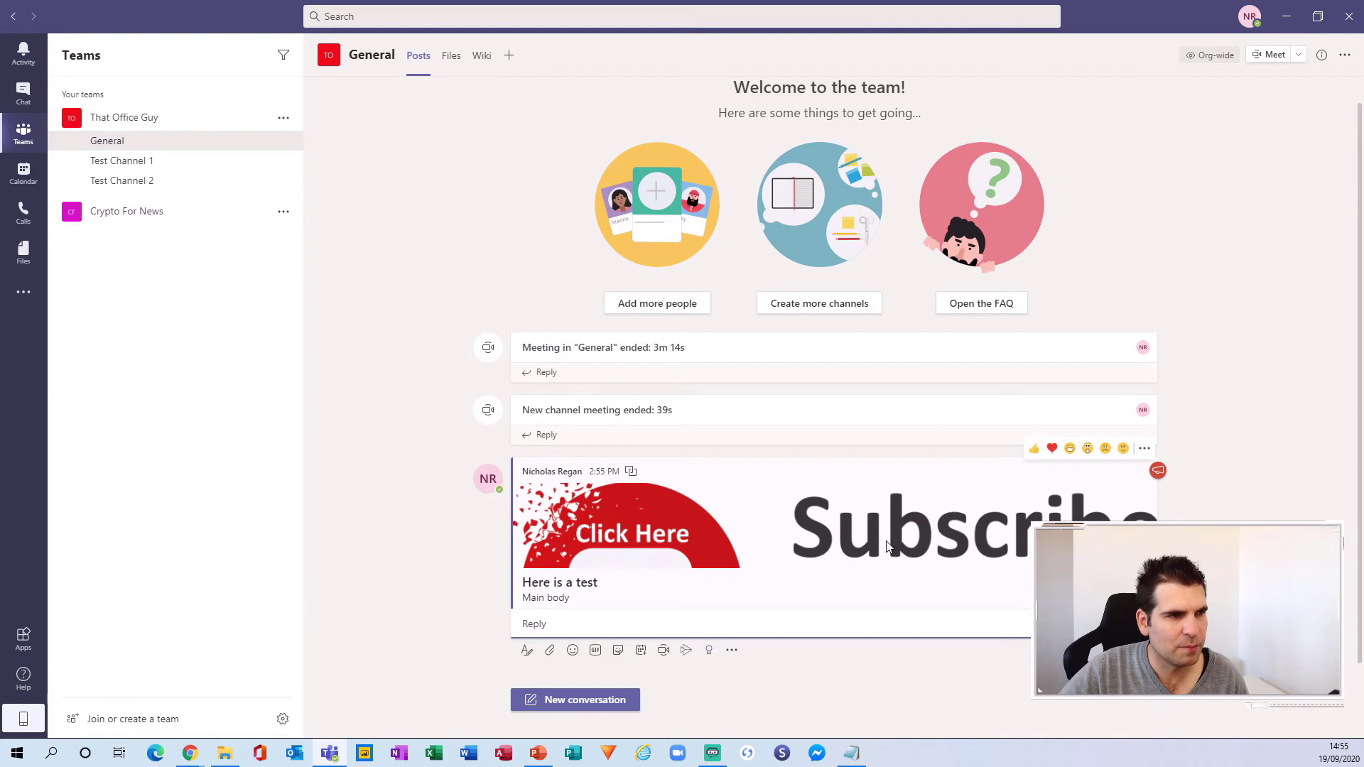
left_click(170, 214)
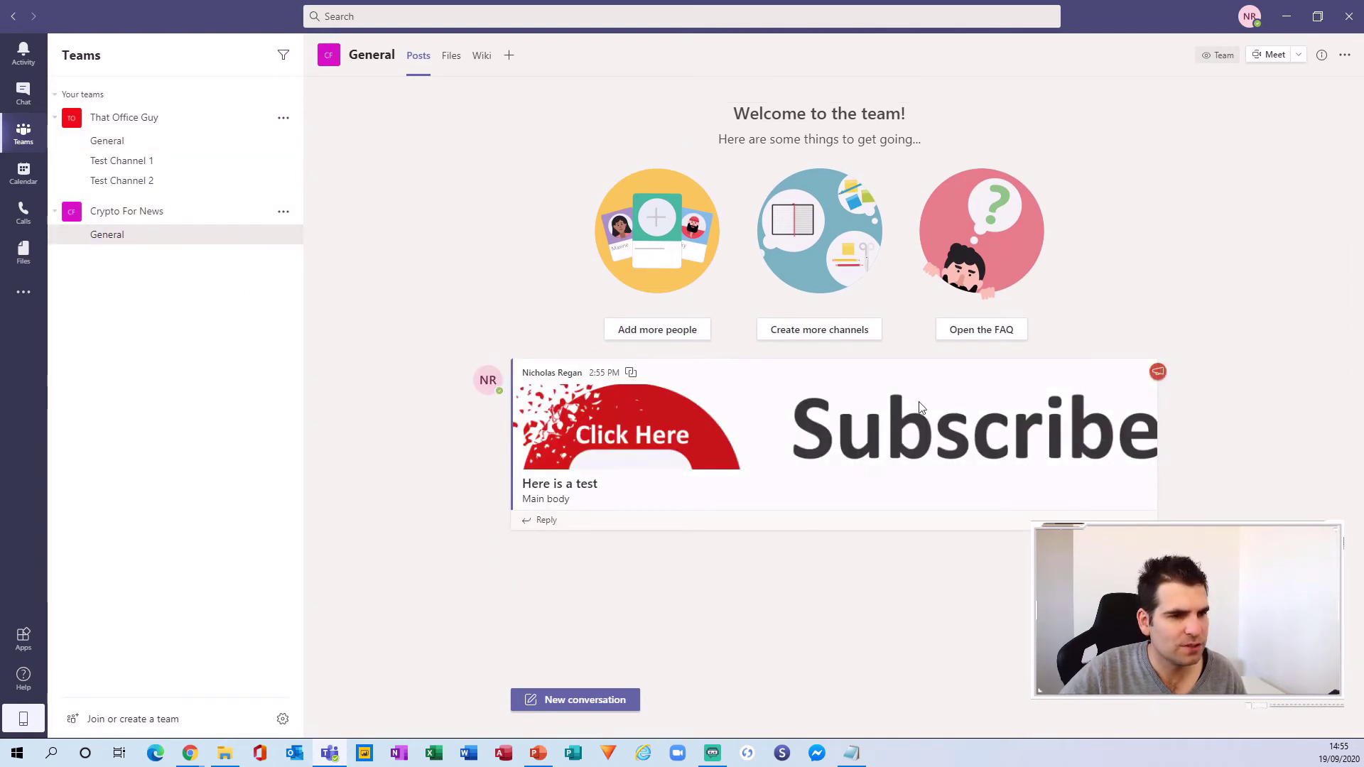
Post a 'Hi' reply under the announcement in Crypto For News General.
mouse_move(1094, 454)
left_click(556, 522)
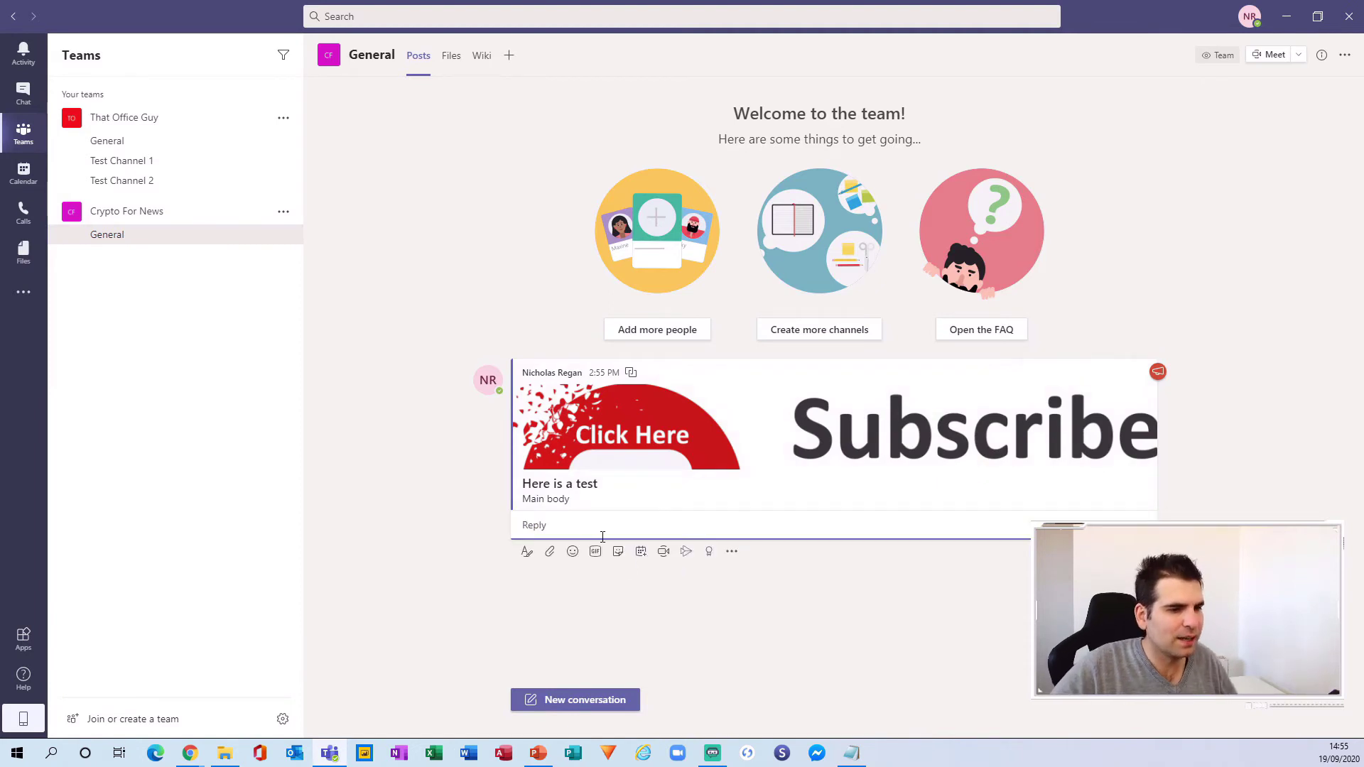
left_click(527, 552)
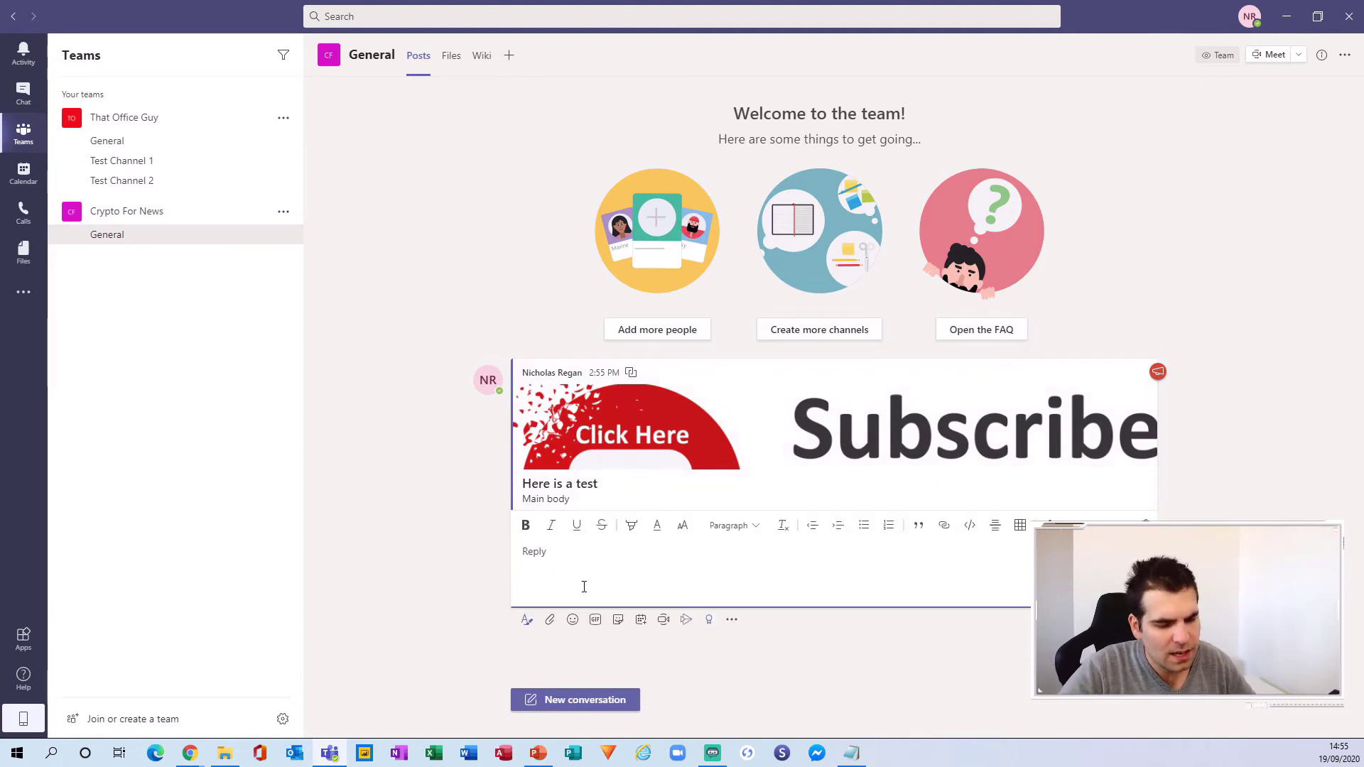
type("Hi")
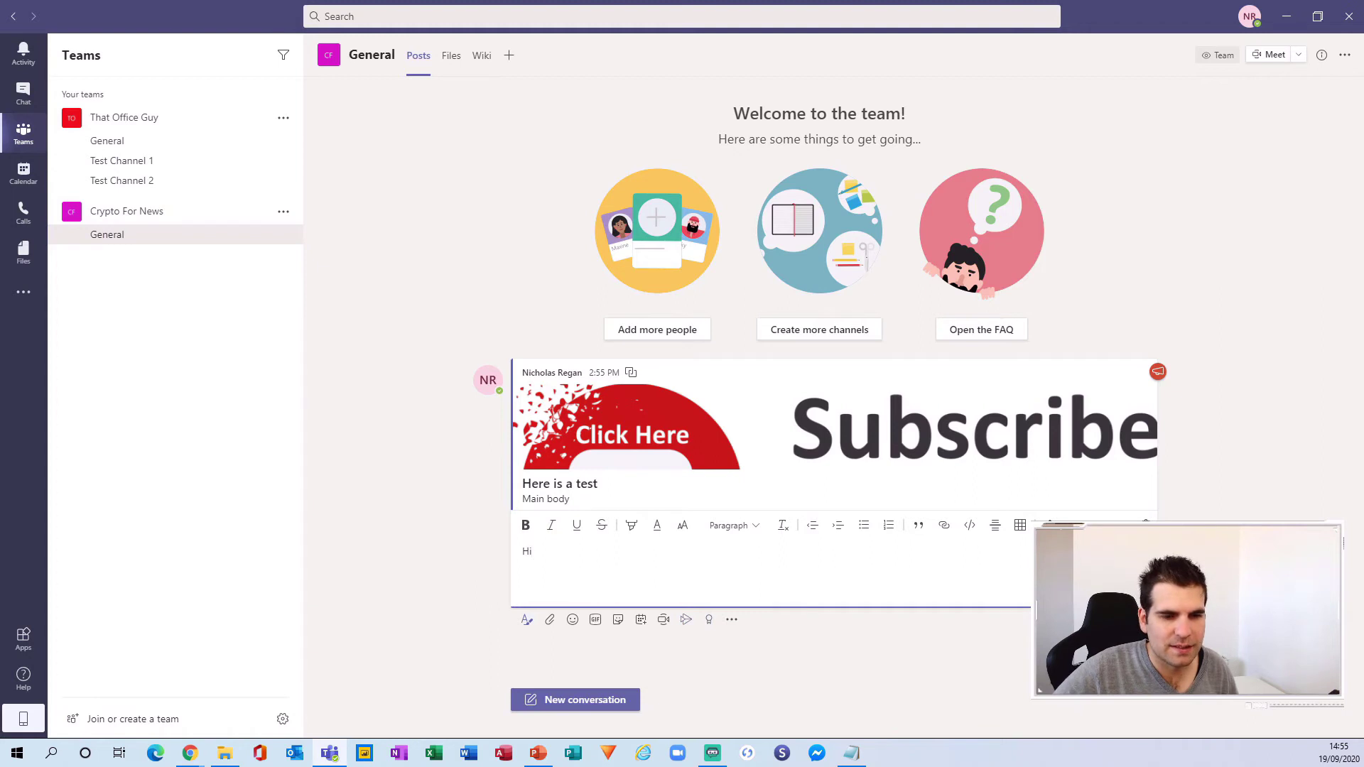
key("Return")
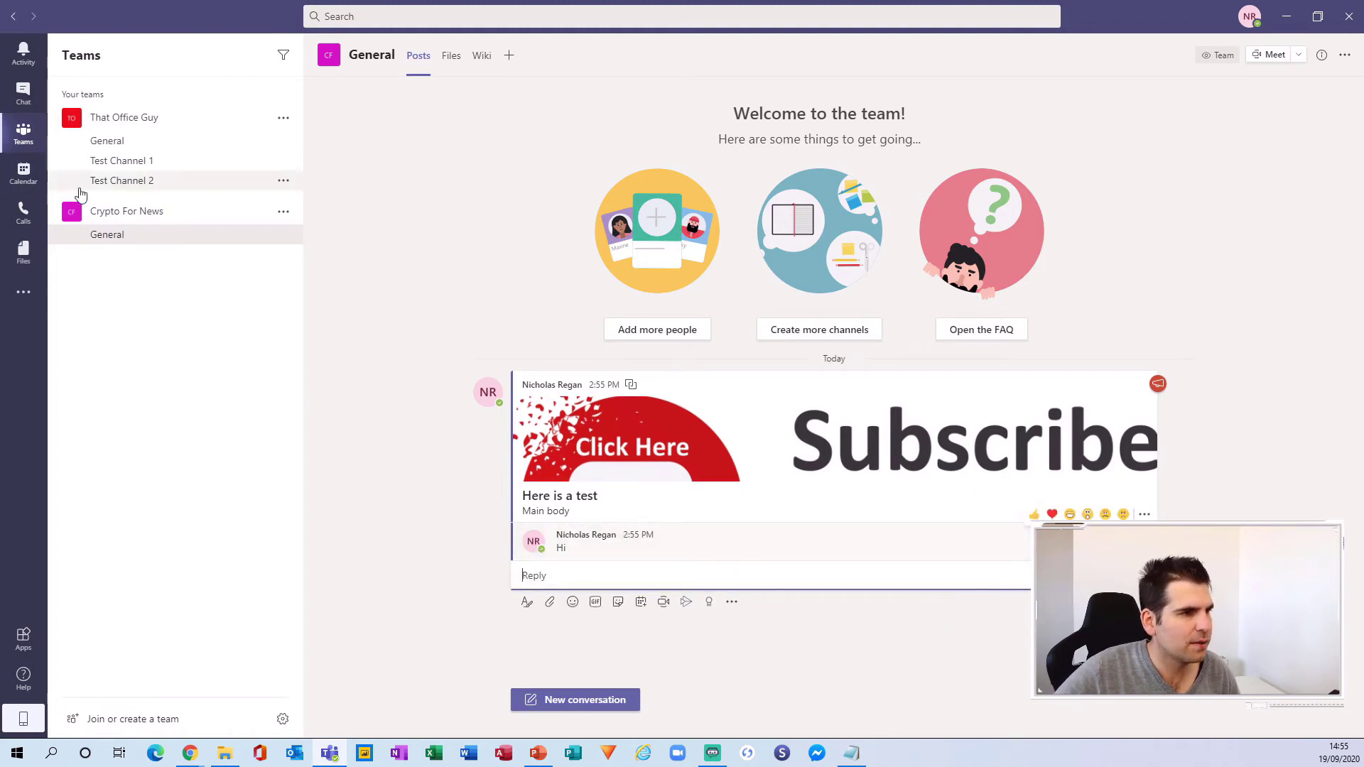
Check the announcement in Test Channel 2 and Test Channel 1, then view its Posted in list from General.
left_click(113, 181)
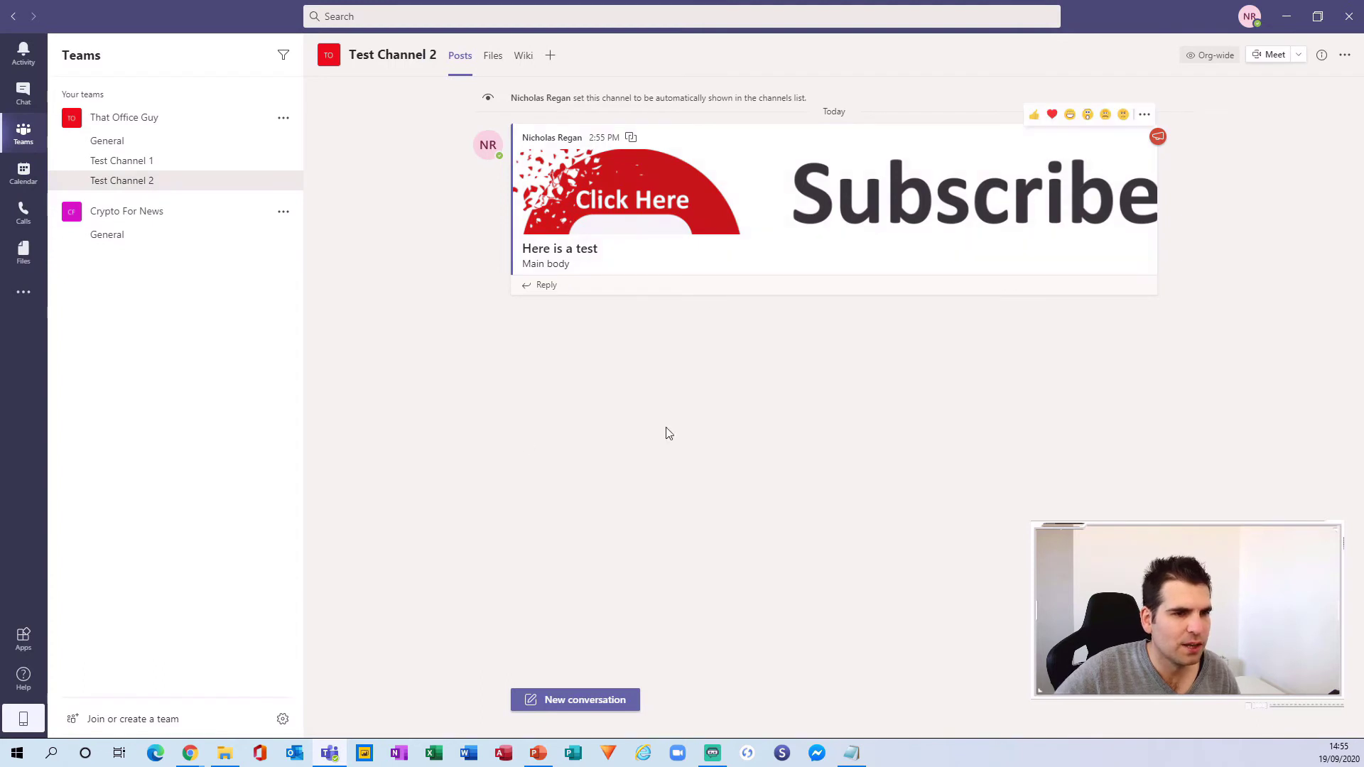
left_click(151, 168)
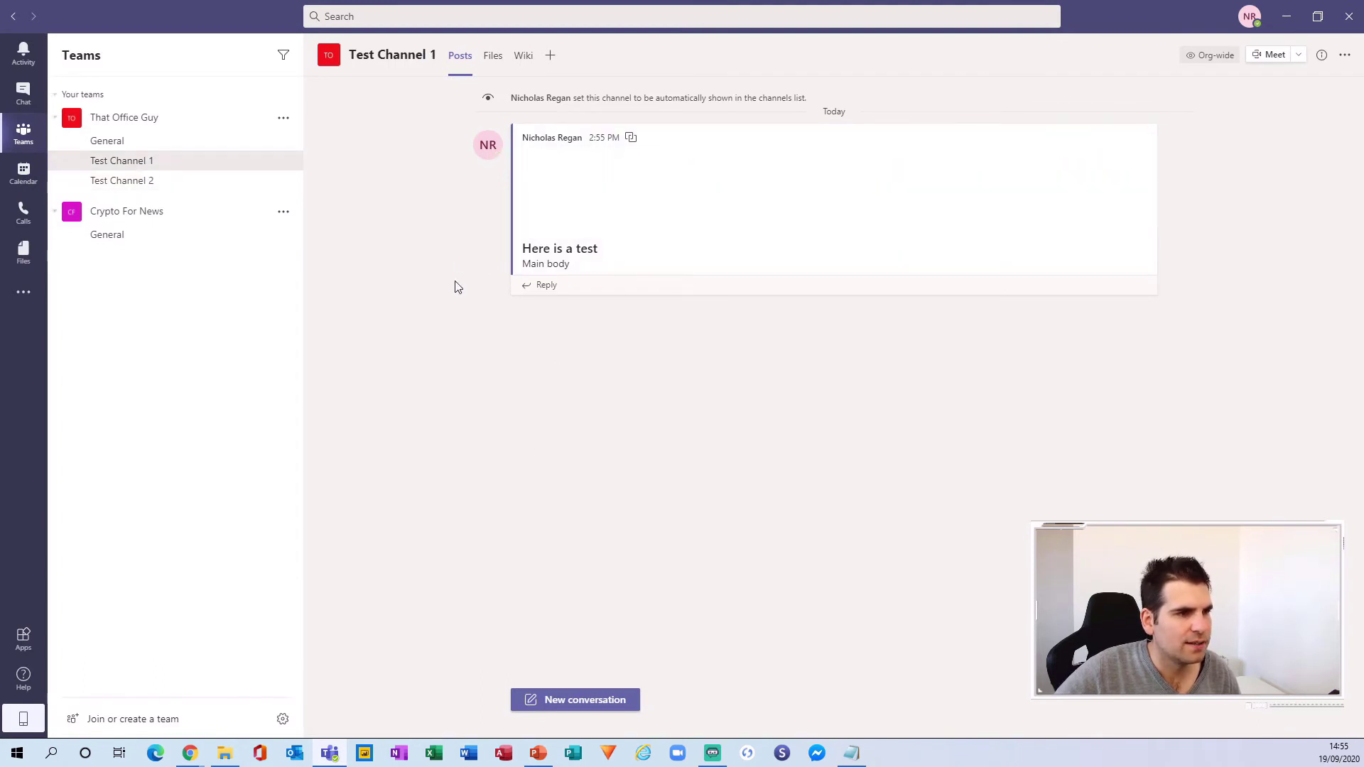
left_click(89, 142)
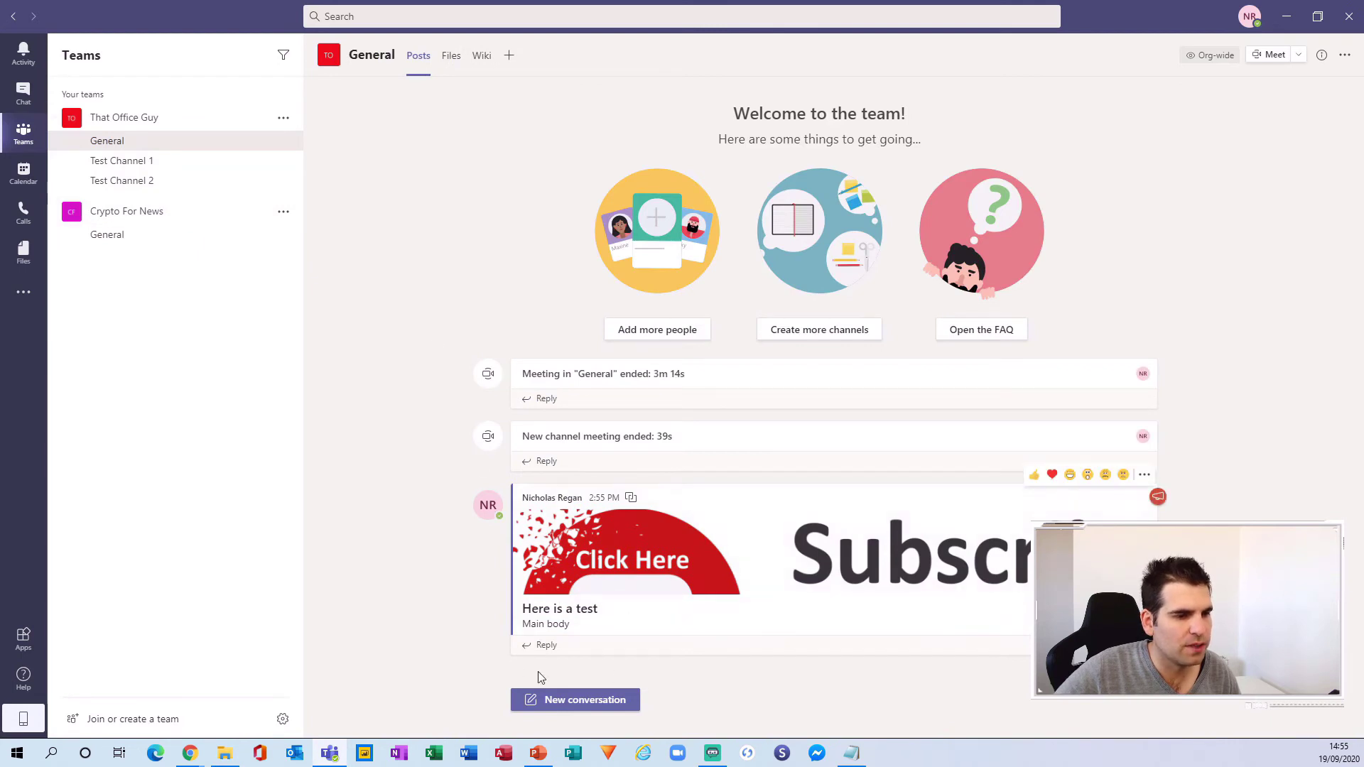
left_click(631, 497)
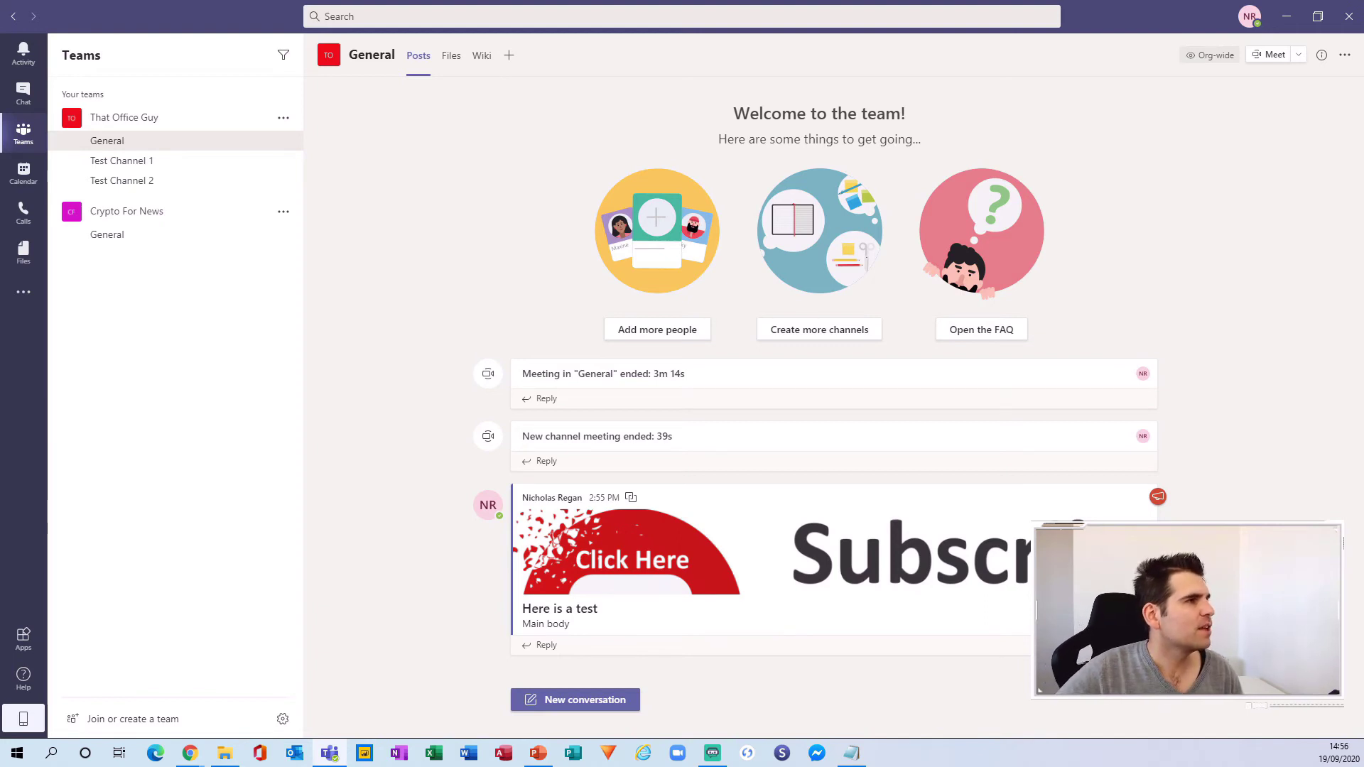
Save the 'Here is a test' post.
mouse_move(991, 532)
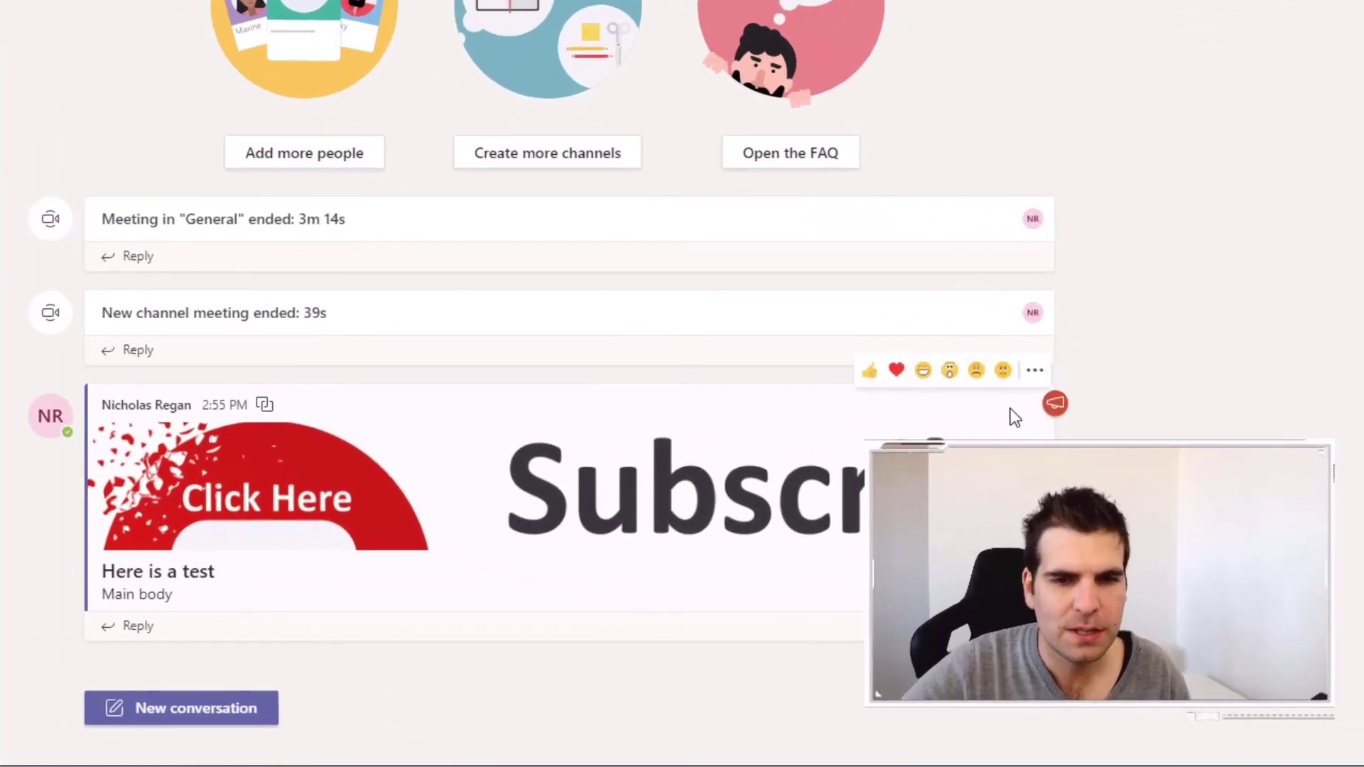
left_click(1034, 374)
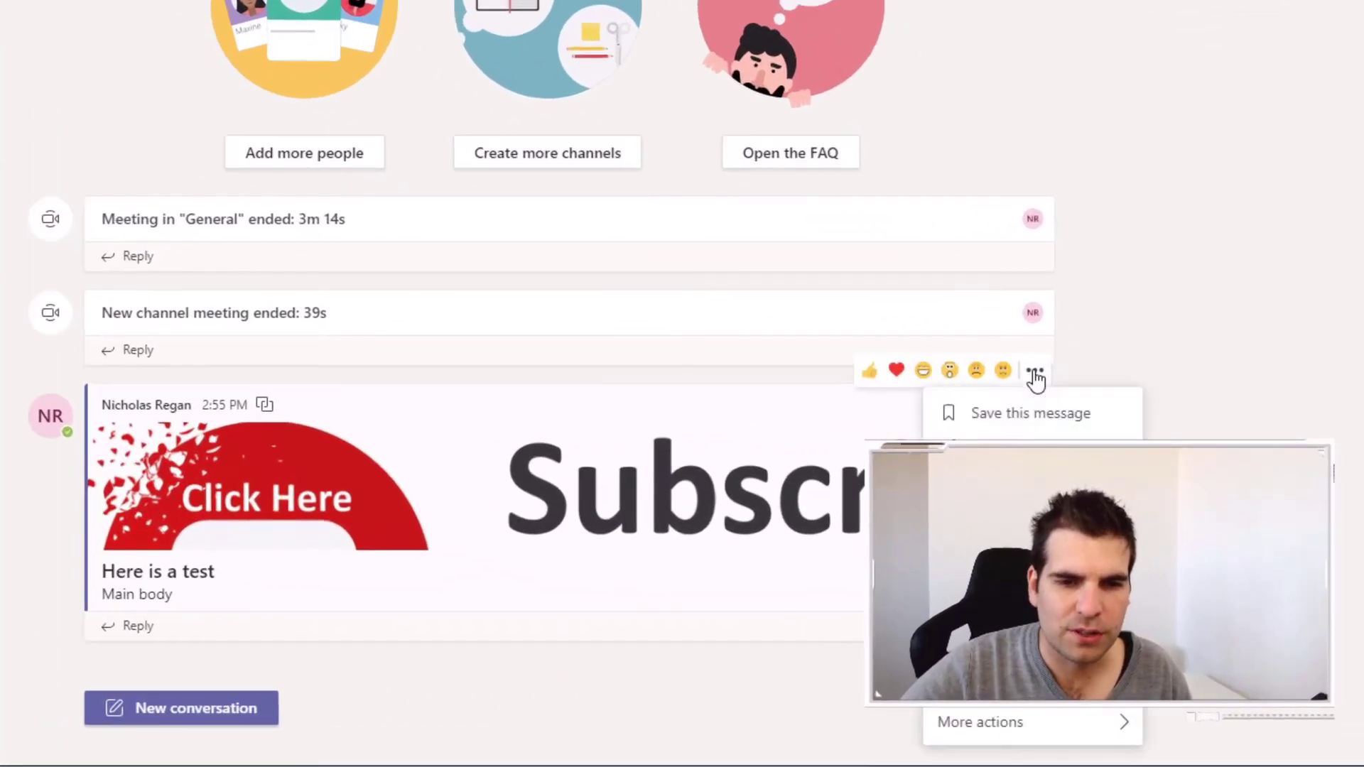
left_click(983, 416)
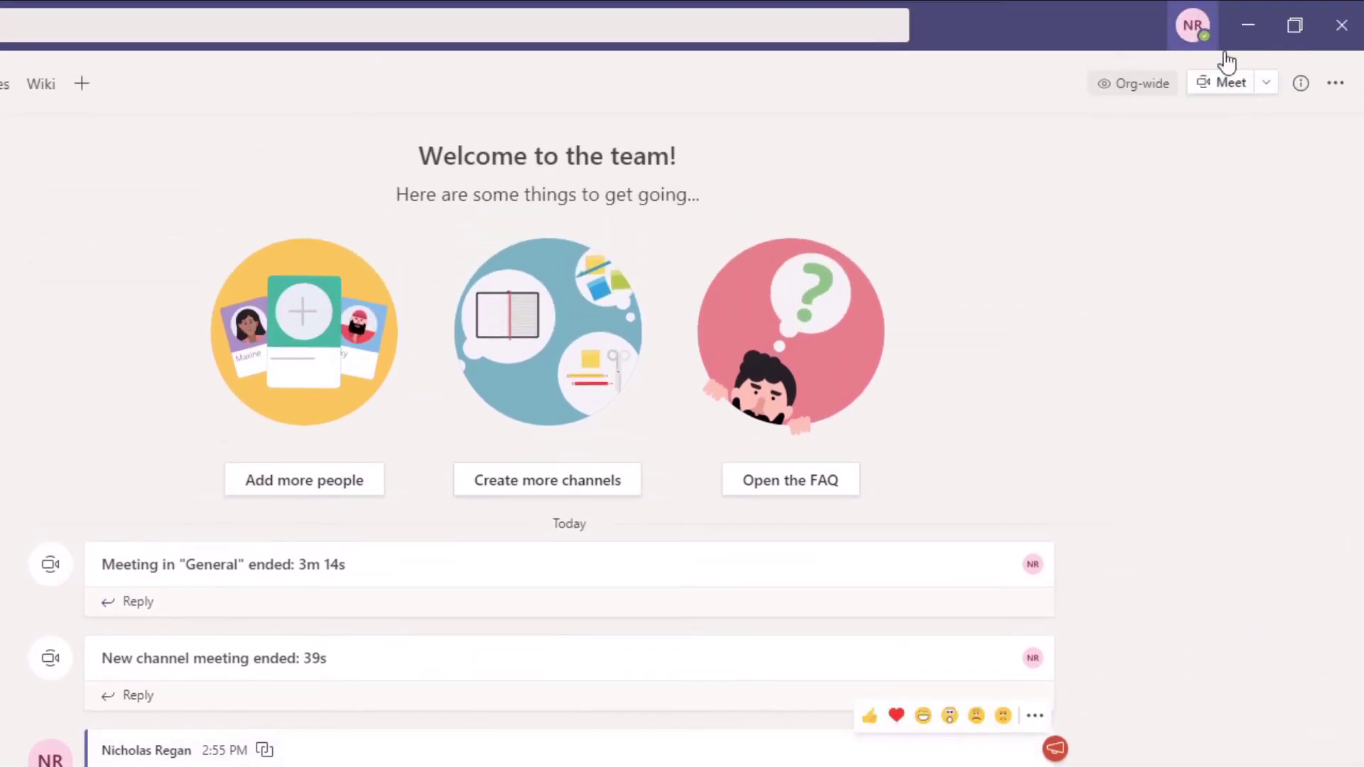
Check the post in Saved messages, unsave it, and return to the Teams channel list.
left_click(1190, 32)
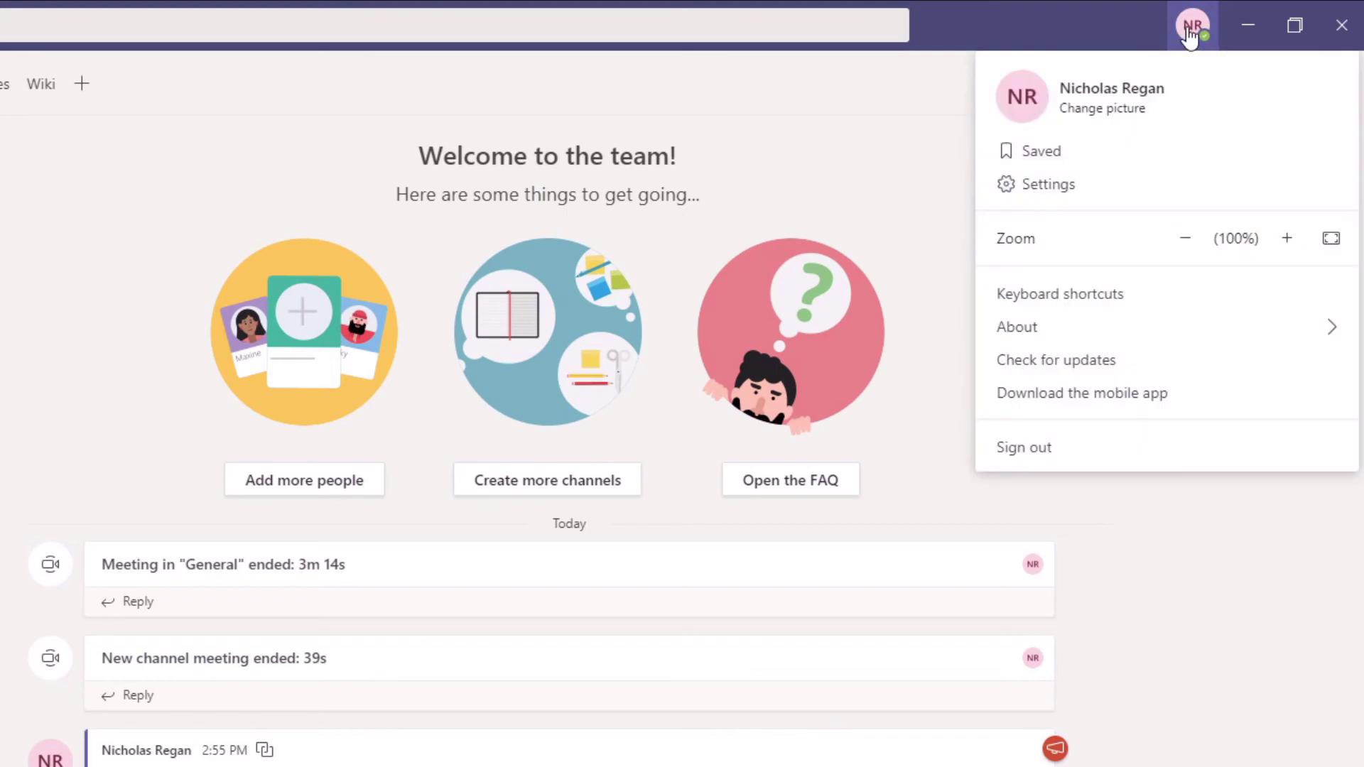
left_click(1113, 164)
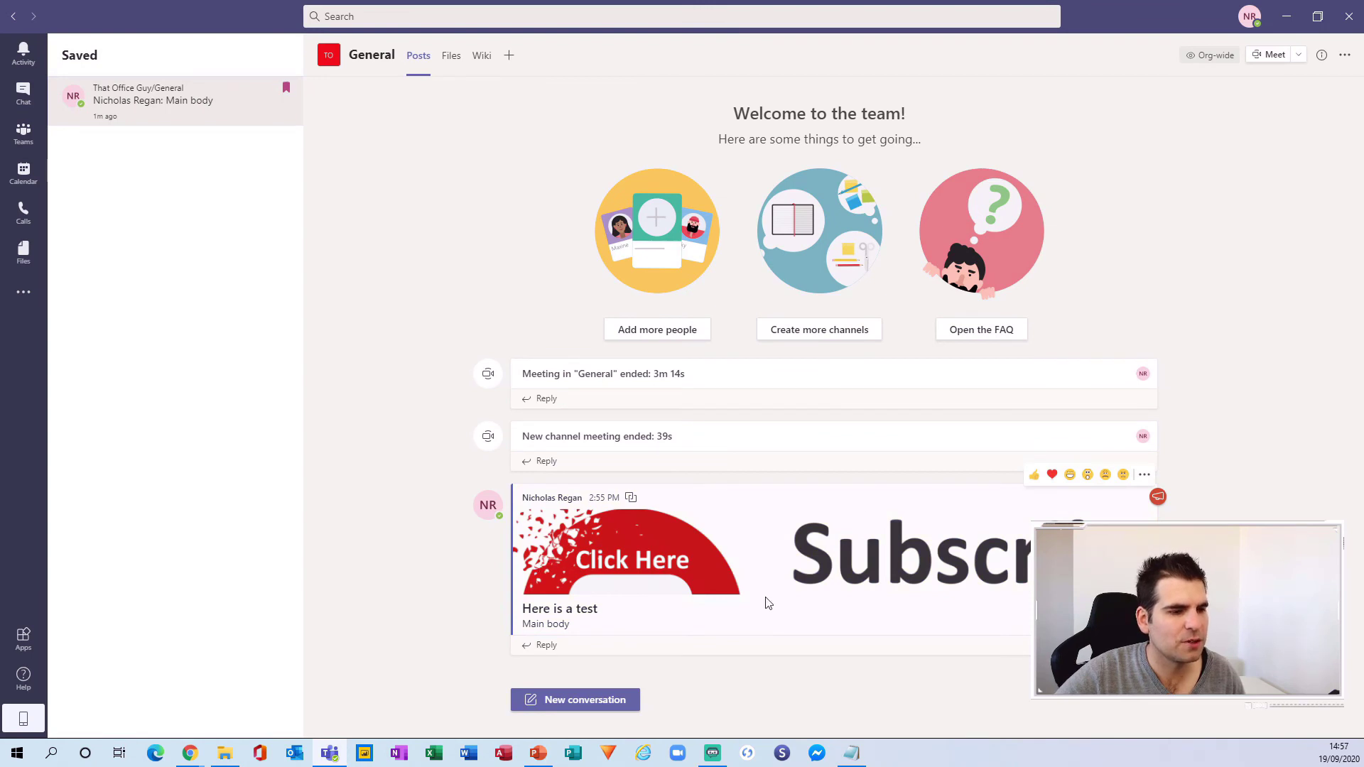
left_click(285, 88)
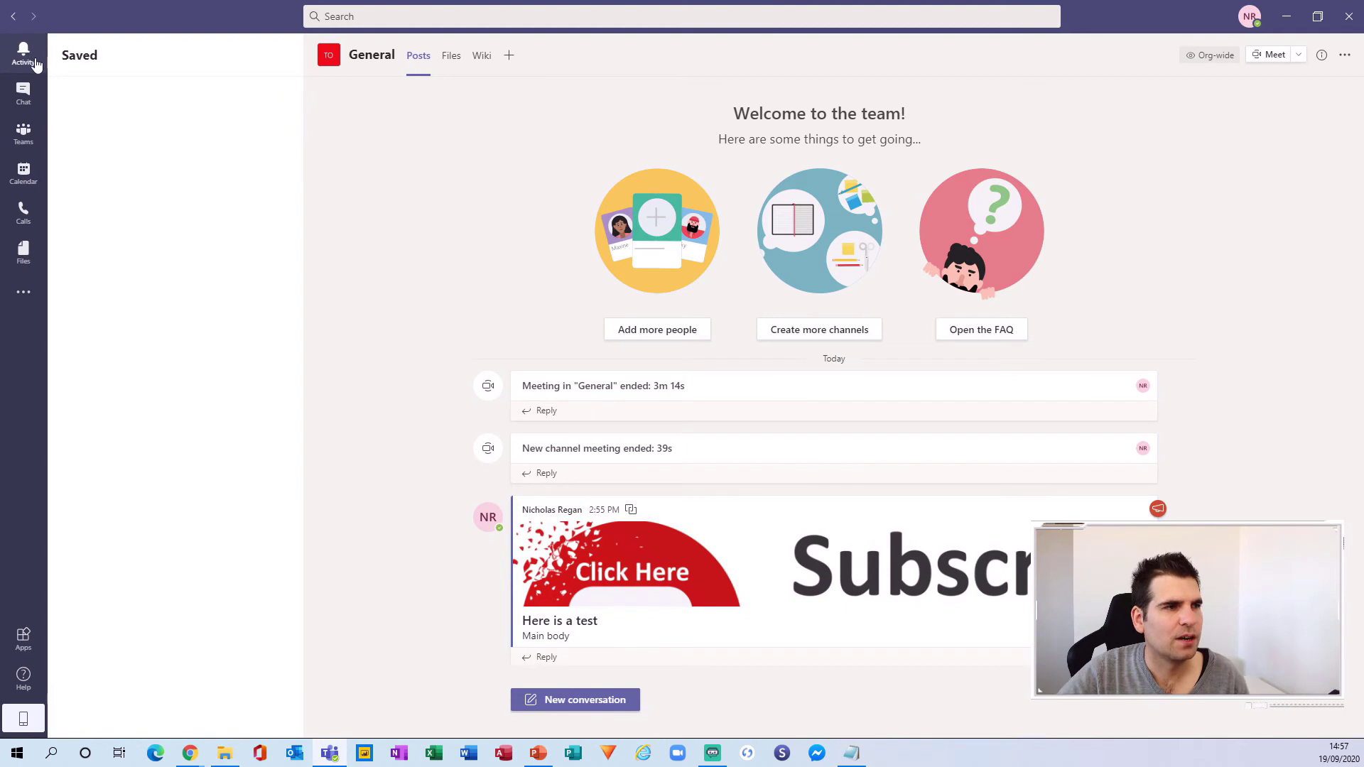
left_click(17, 130)
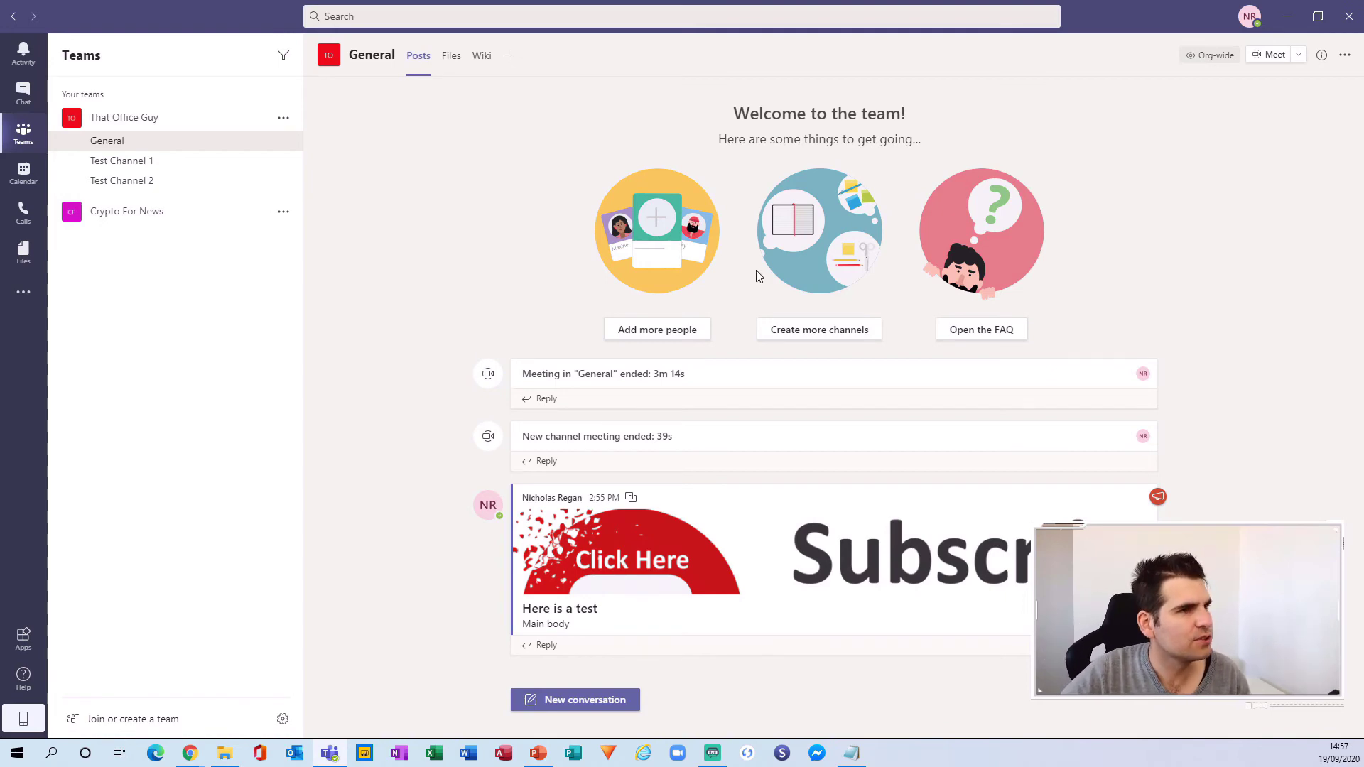
Run the /unread command to filter the Activity feed to unread items.
left_click(431, 17)
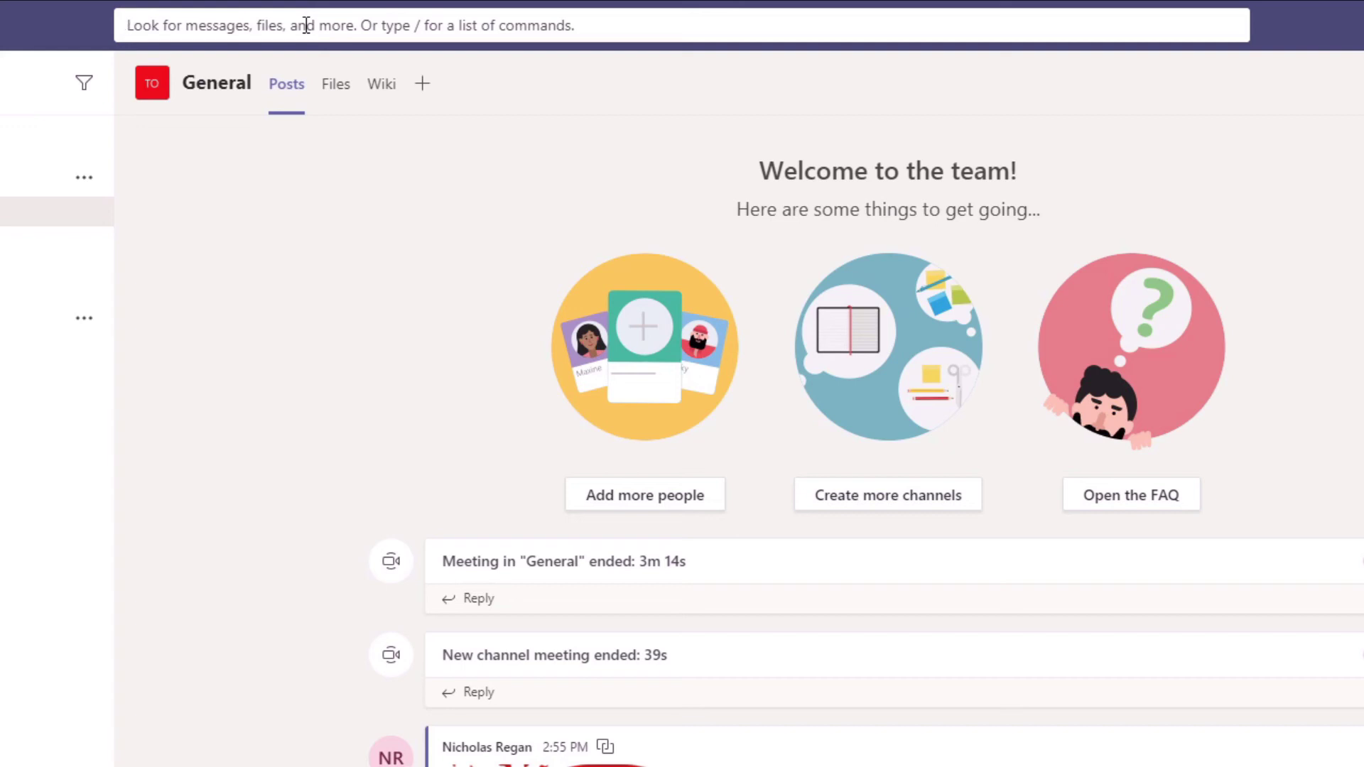
left_click(306, 25)
type("/")
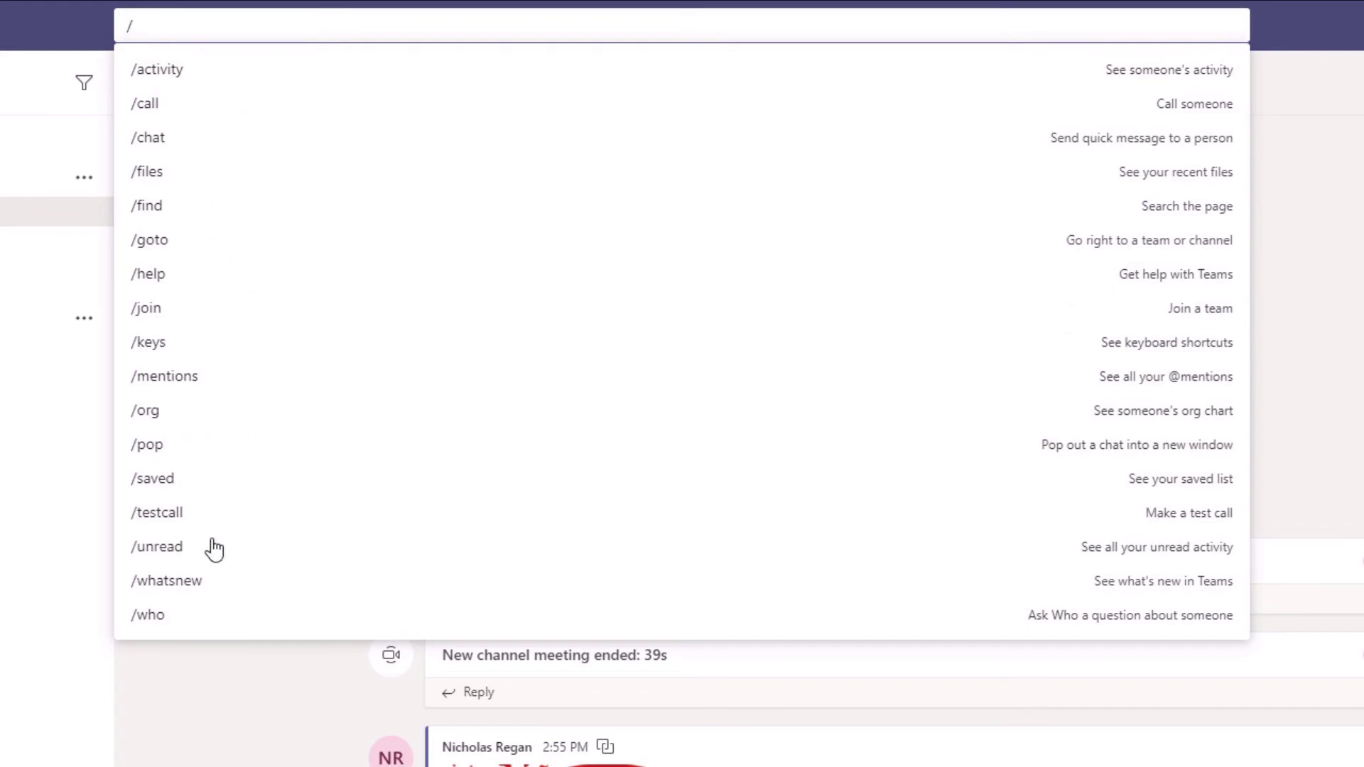
key("Escape")
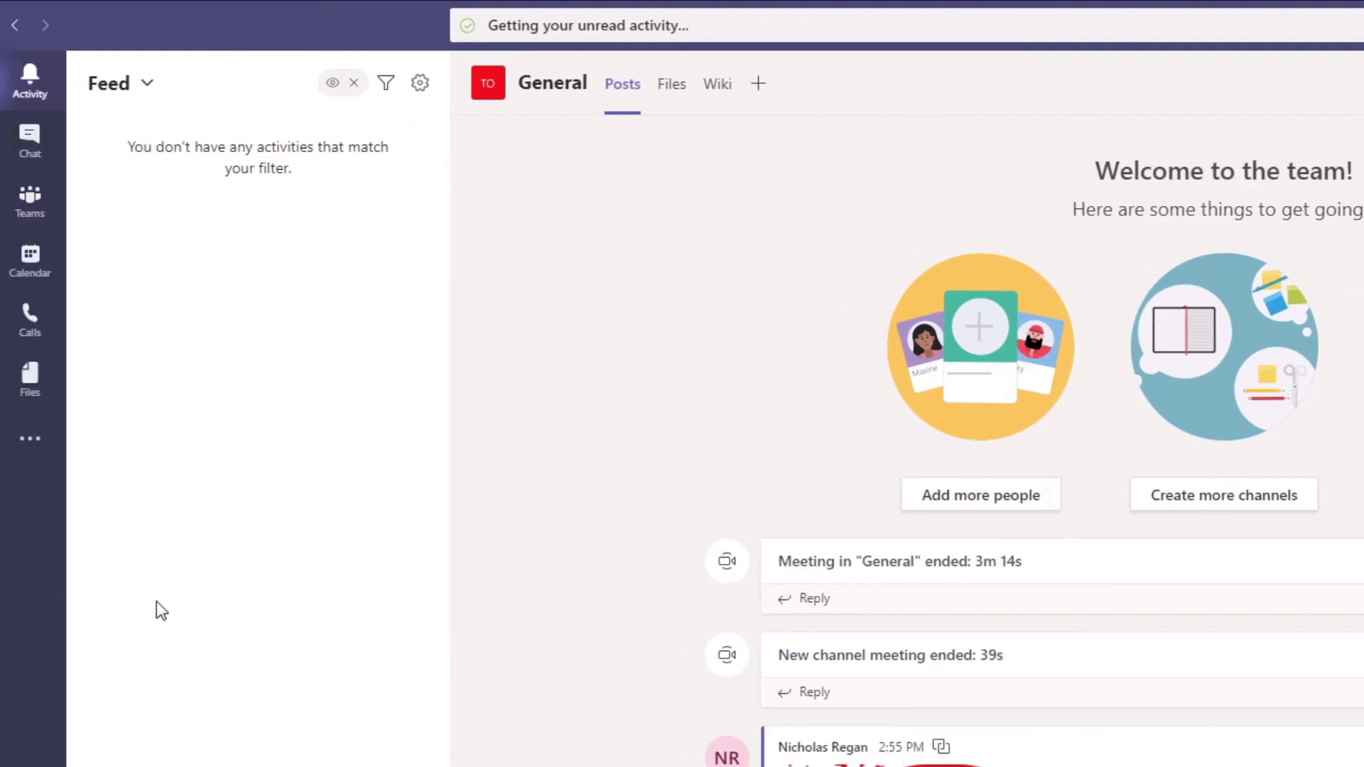
left_click(561, 25)
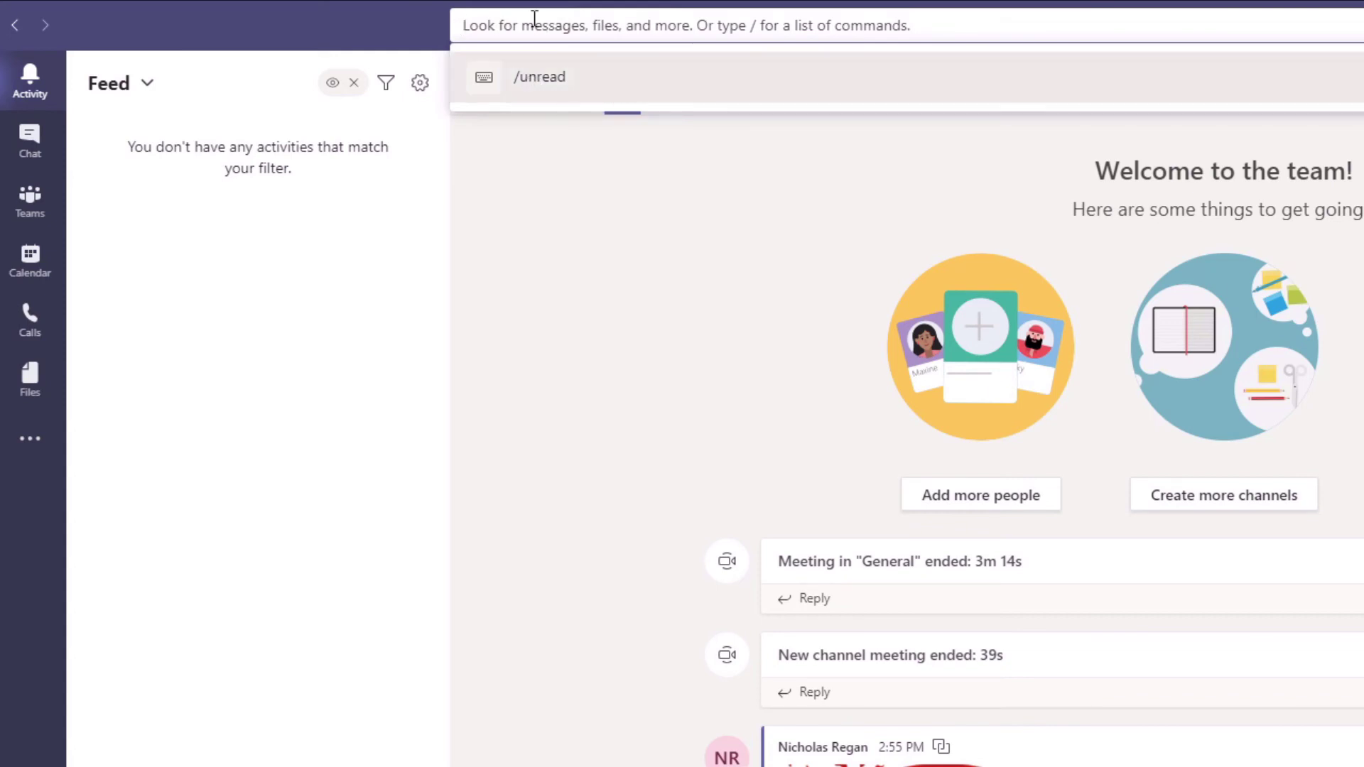
type("/")
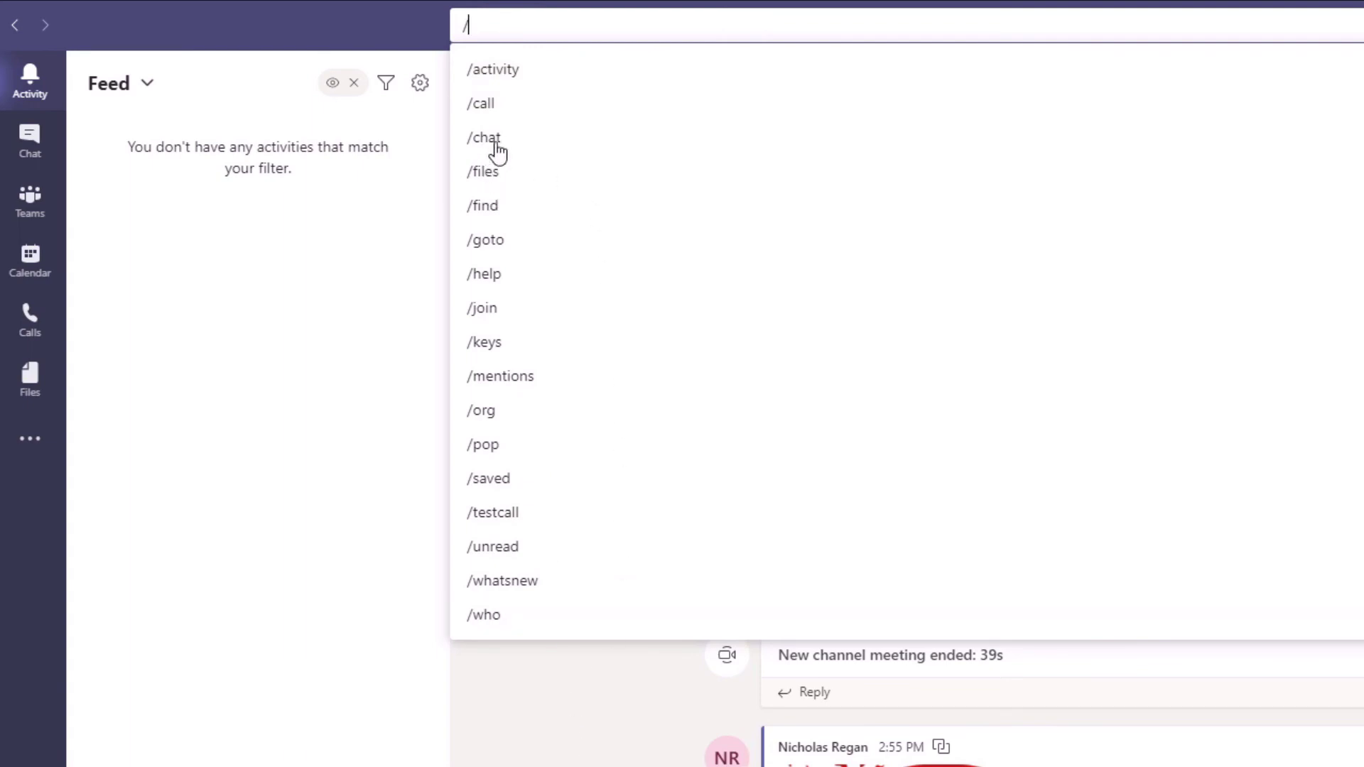
key("Escape")
type("/chat")
key("Return")
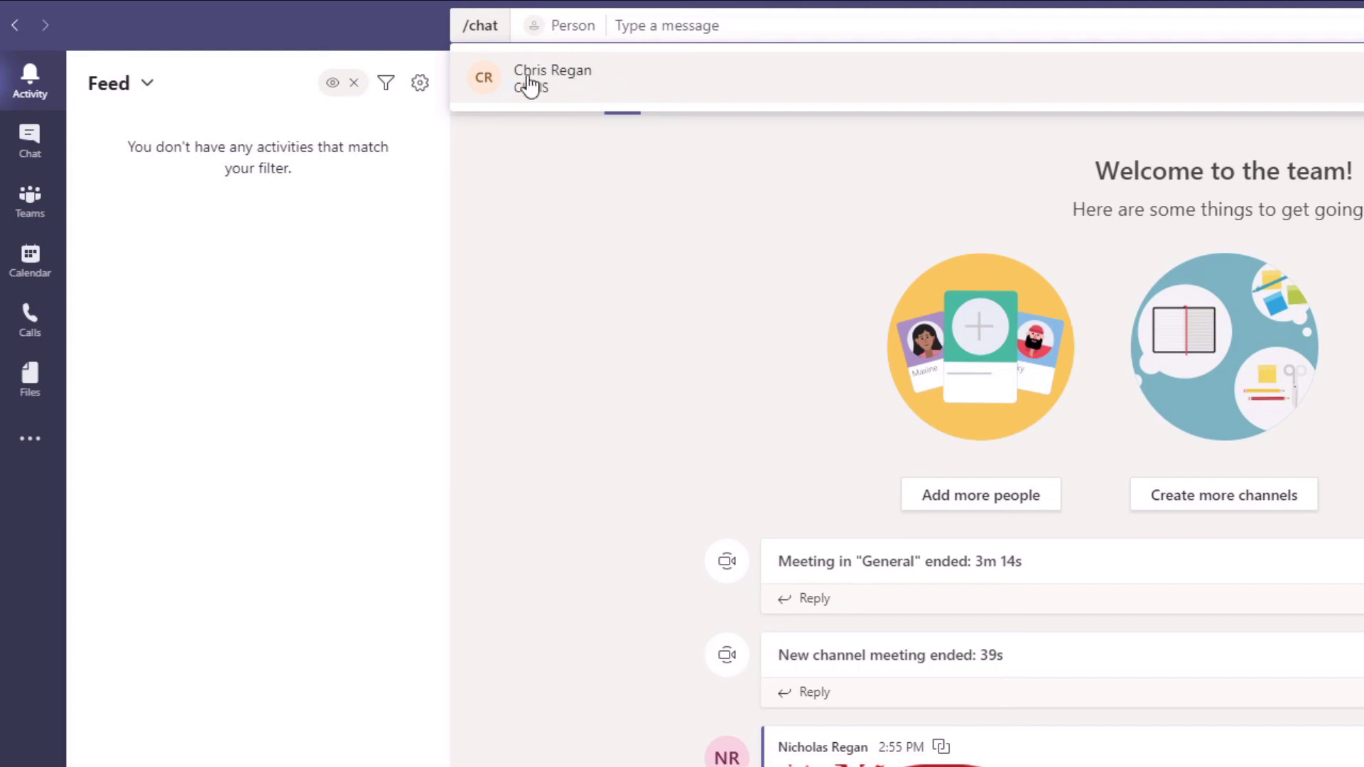
left_click(591, 91)
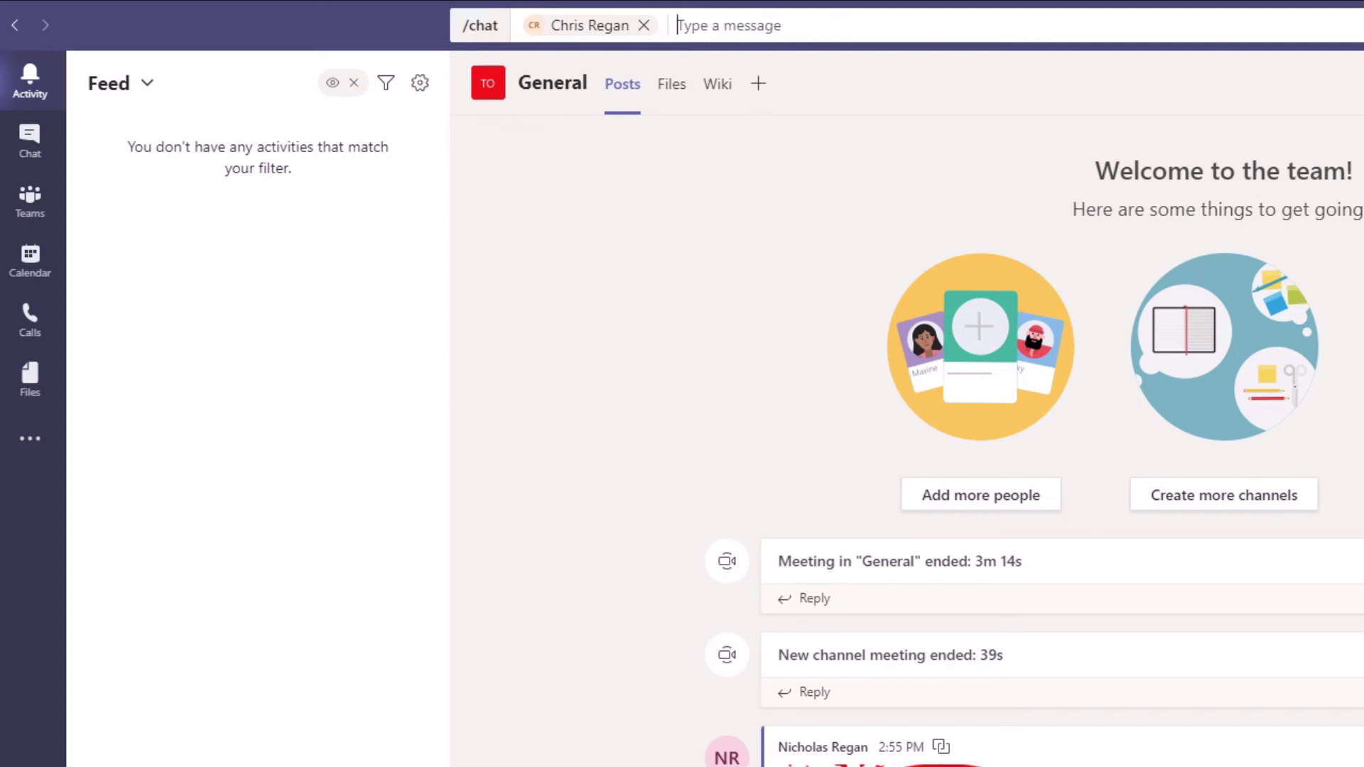
key("Escape")
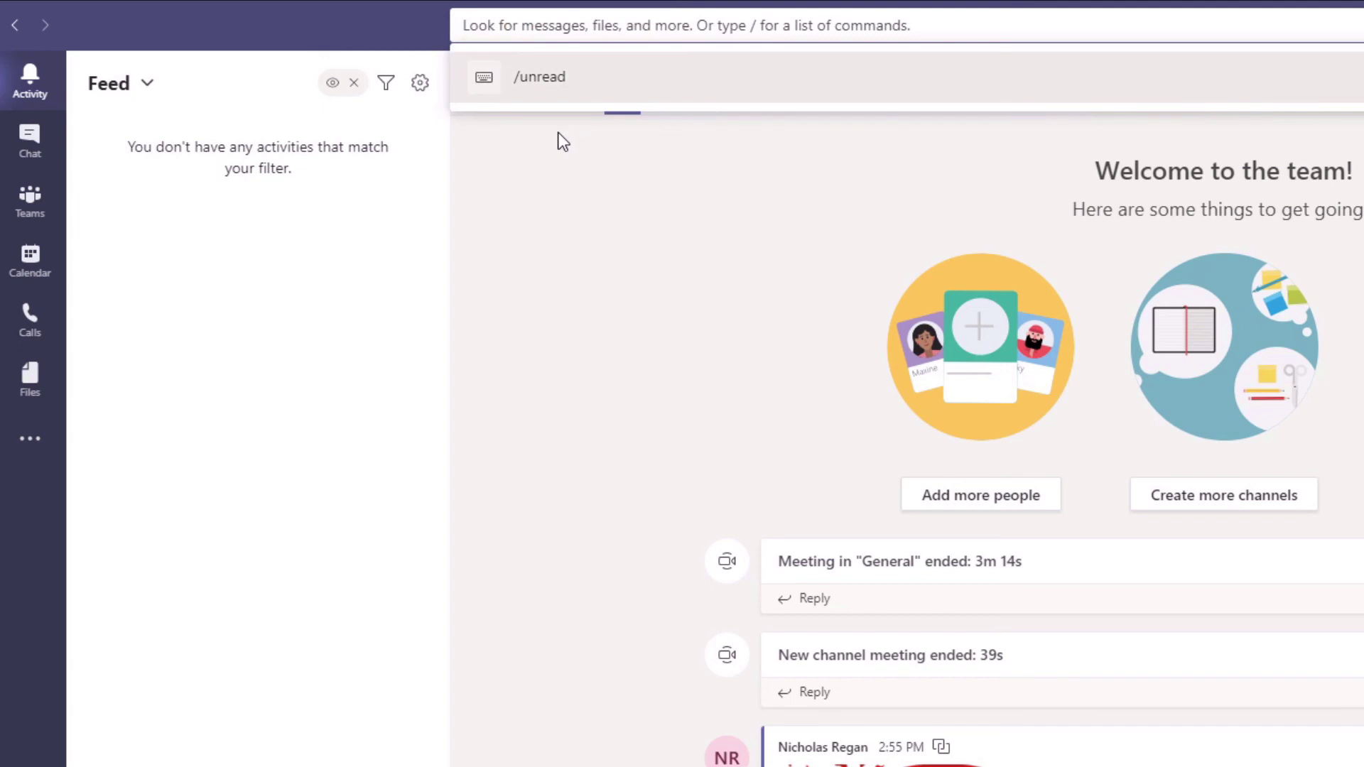
type("/")
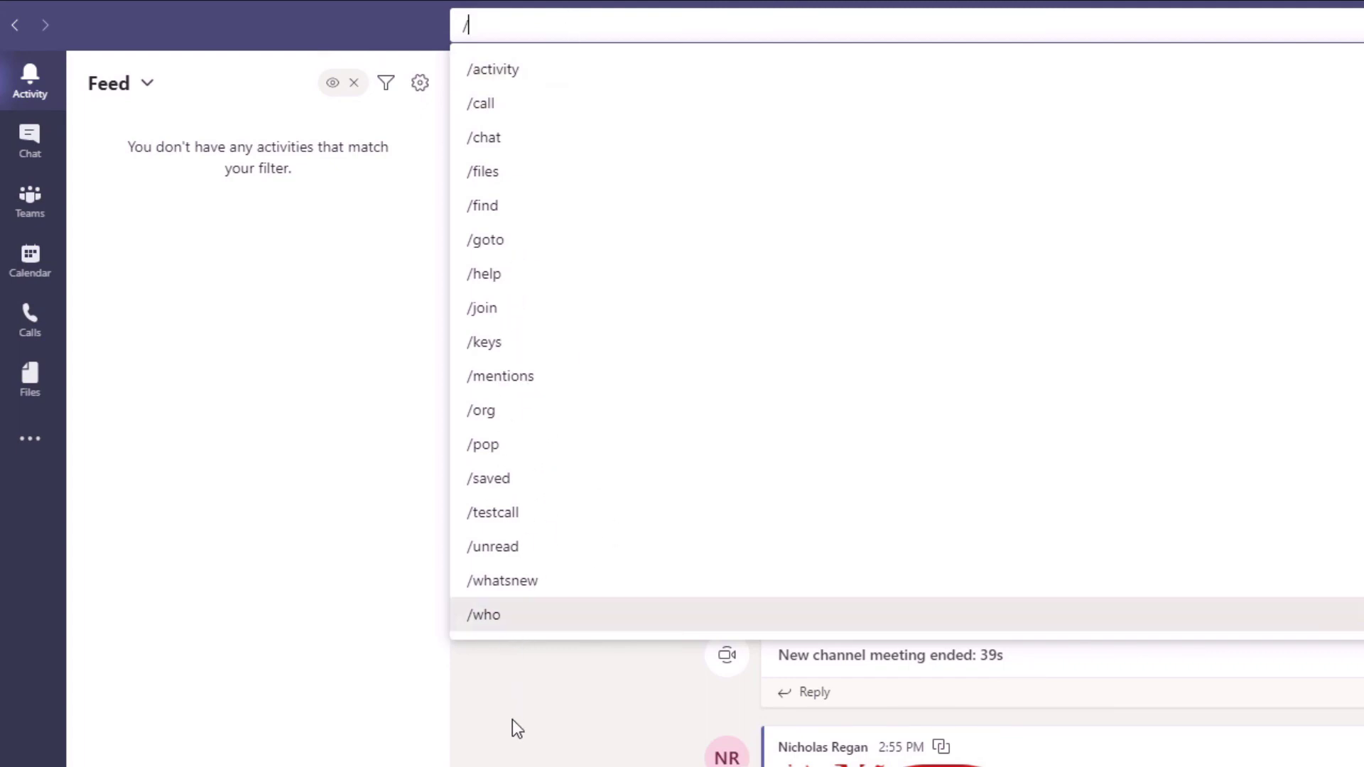
key("BackSpace")
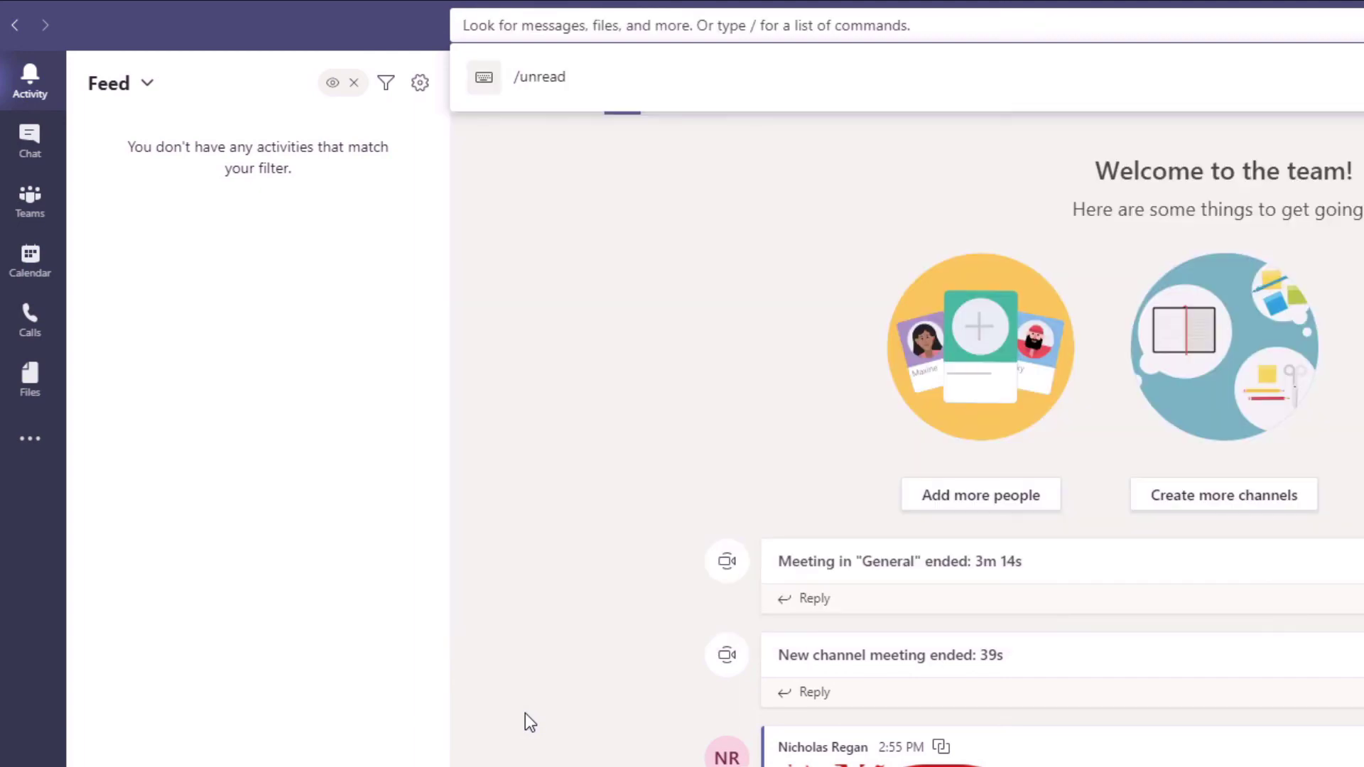
Try an @ mention of a colleague in the command box, then clear it.
type("@")
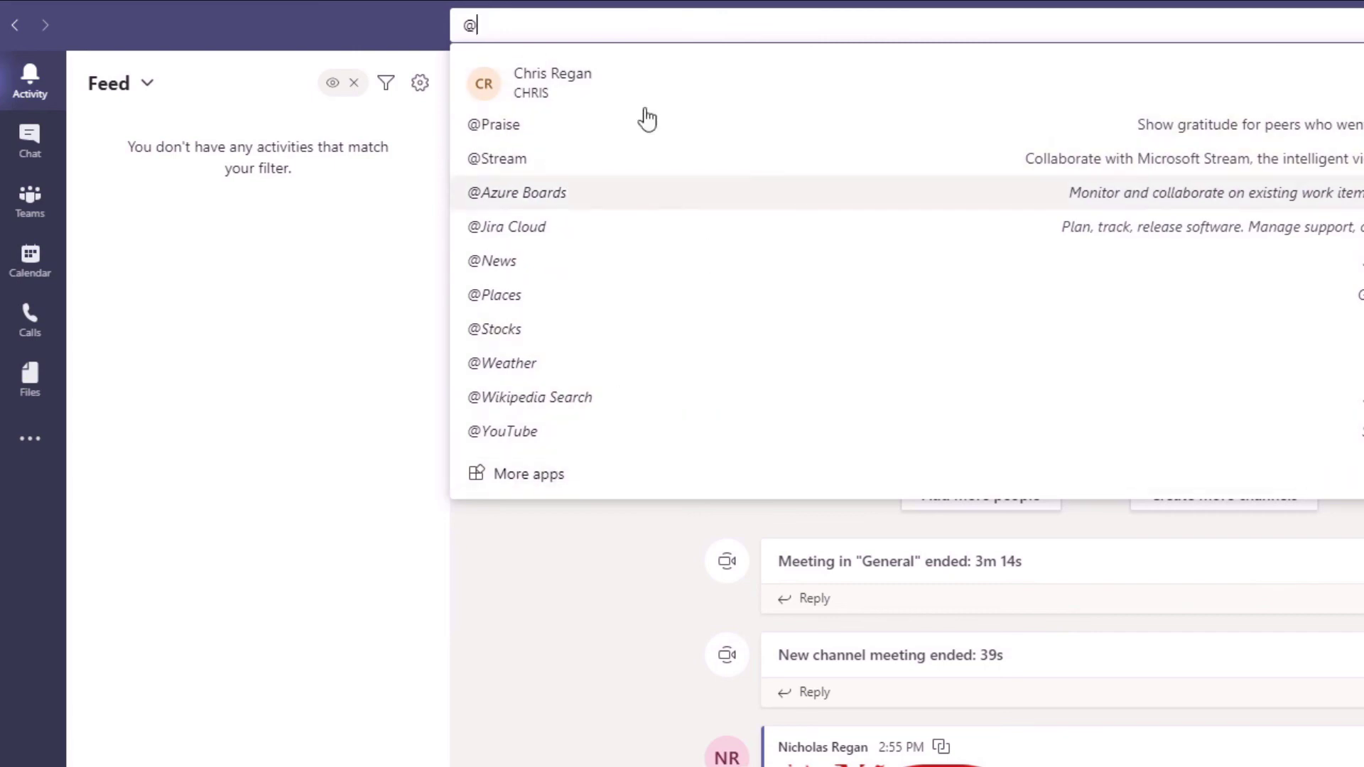
left_click(578, 90)
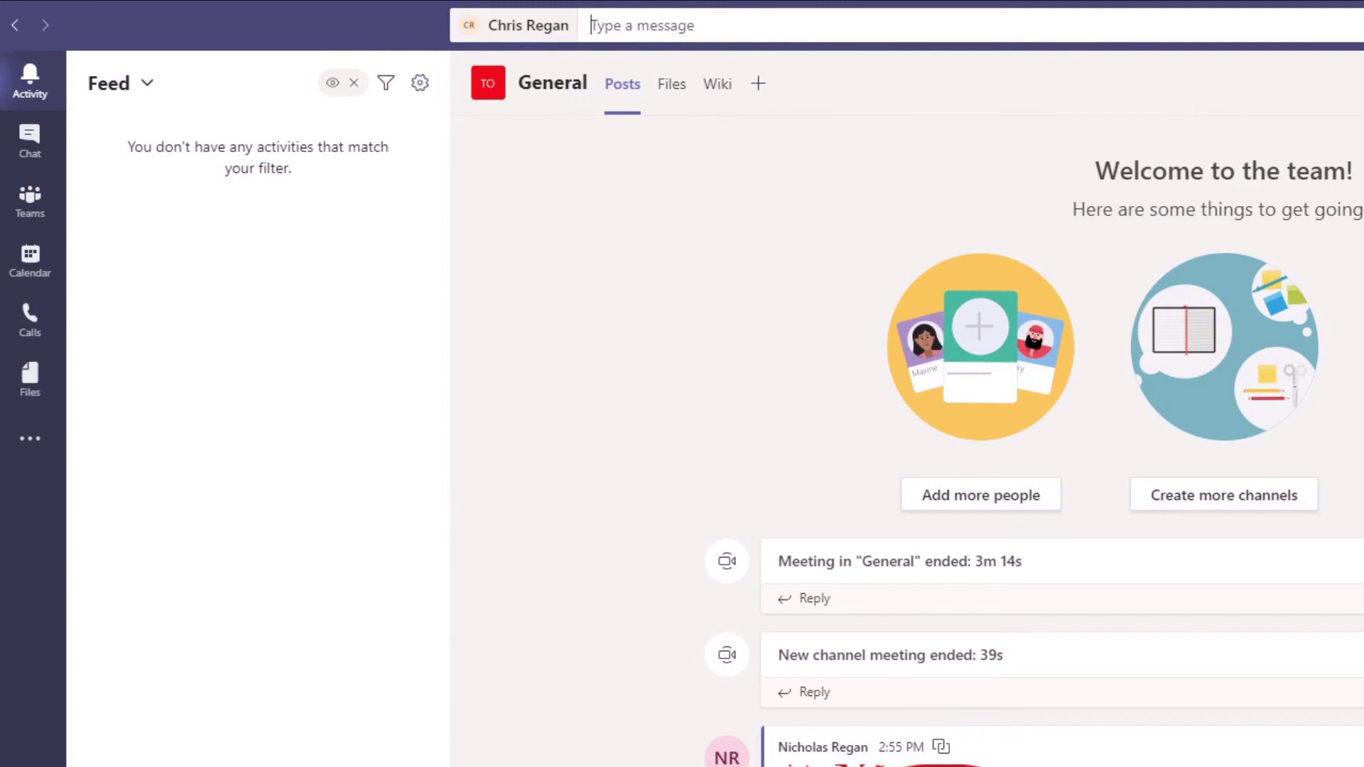
key("Escape")
key("Escape")
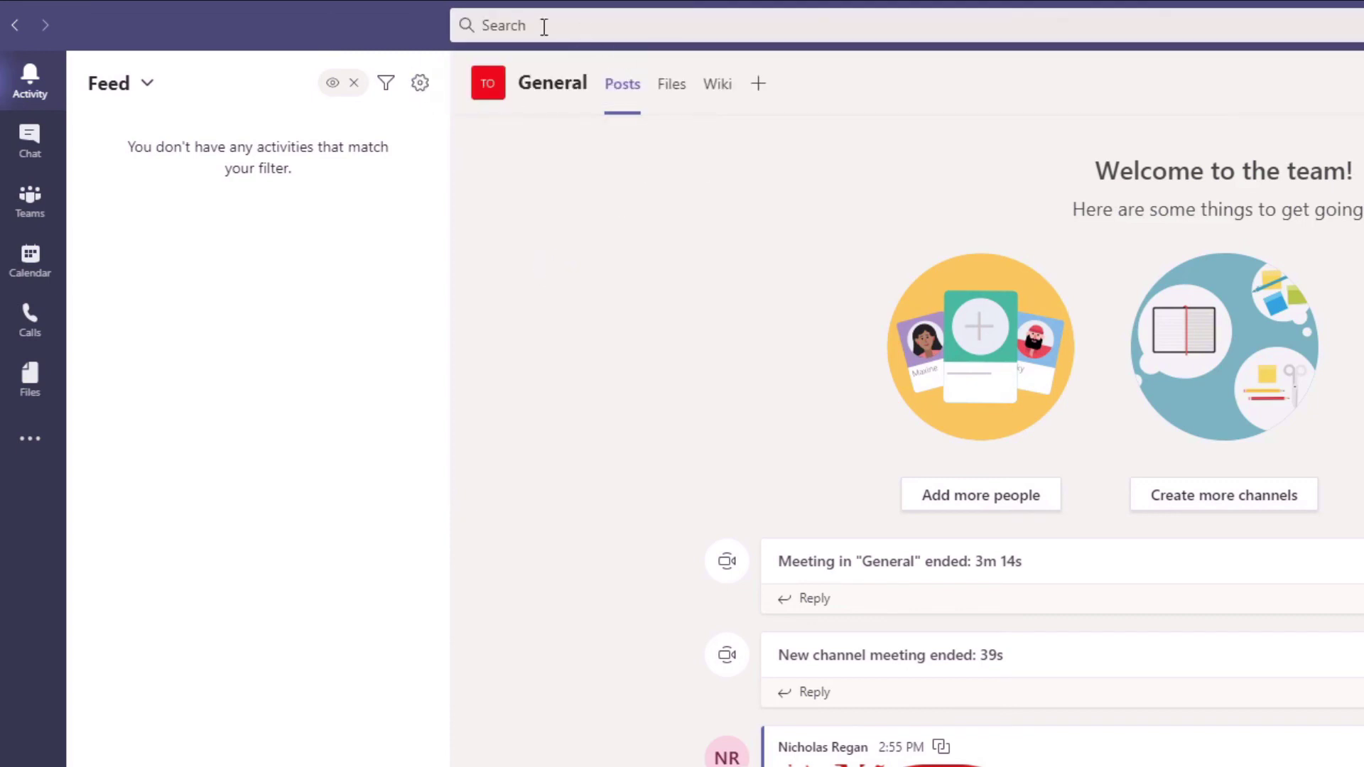
Search for a colleague's name, browse the People, Files and Messages results, then clear the search.
left_click(483, 27)
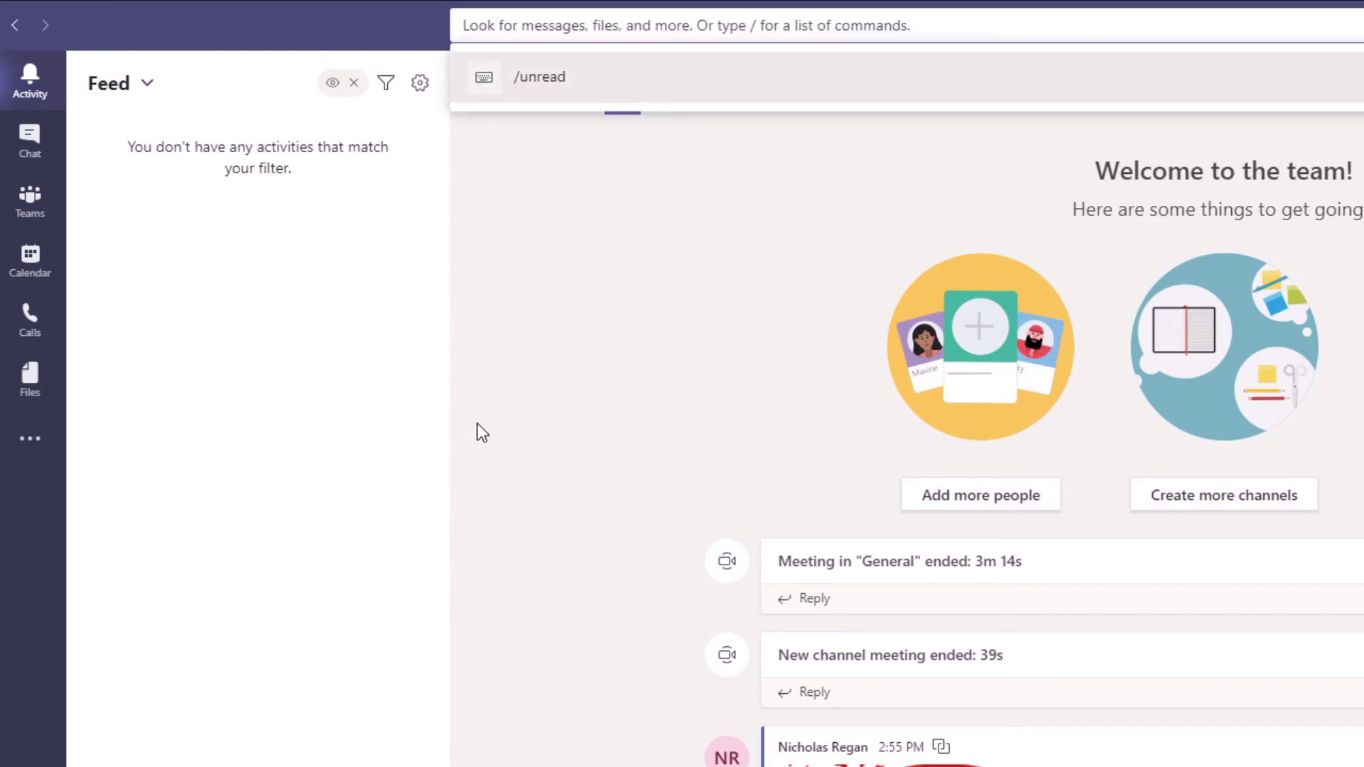
type("chirs")
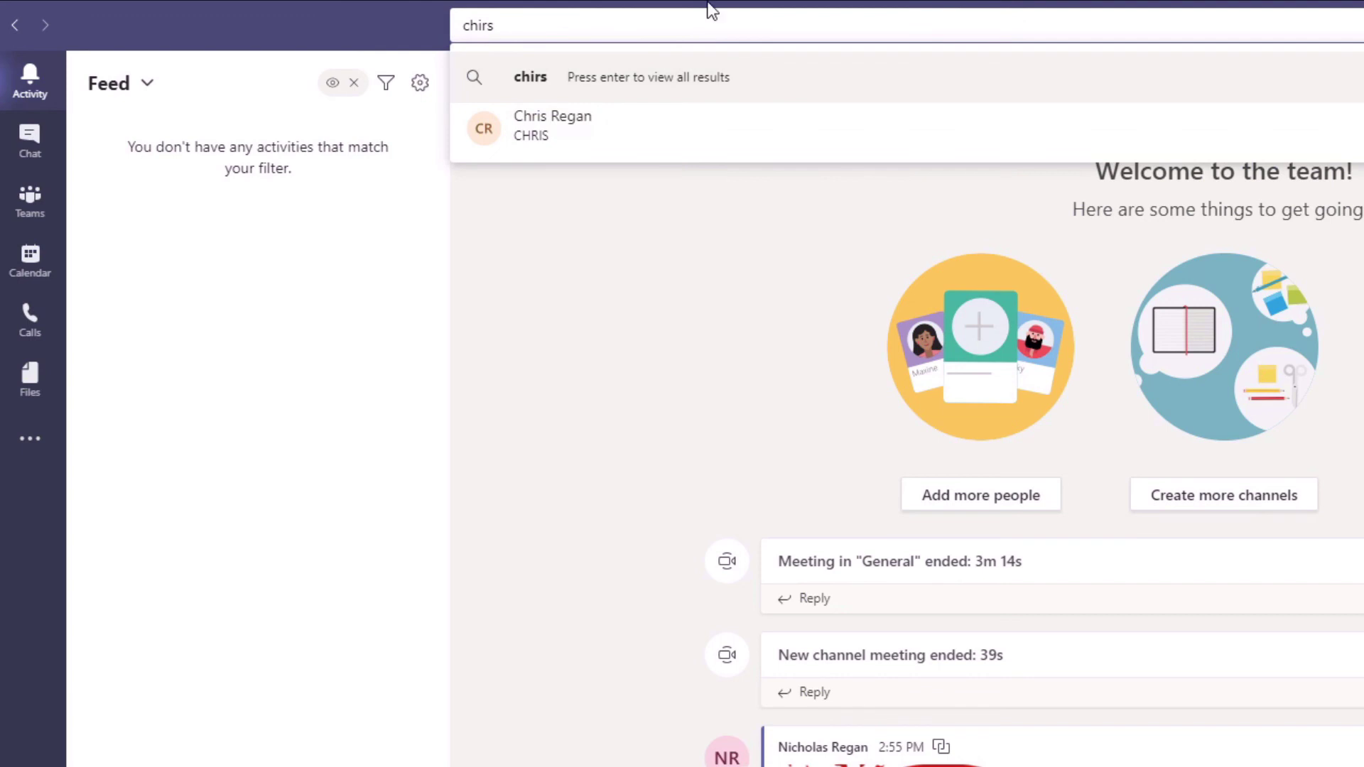
left_click(630, 83)
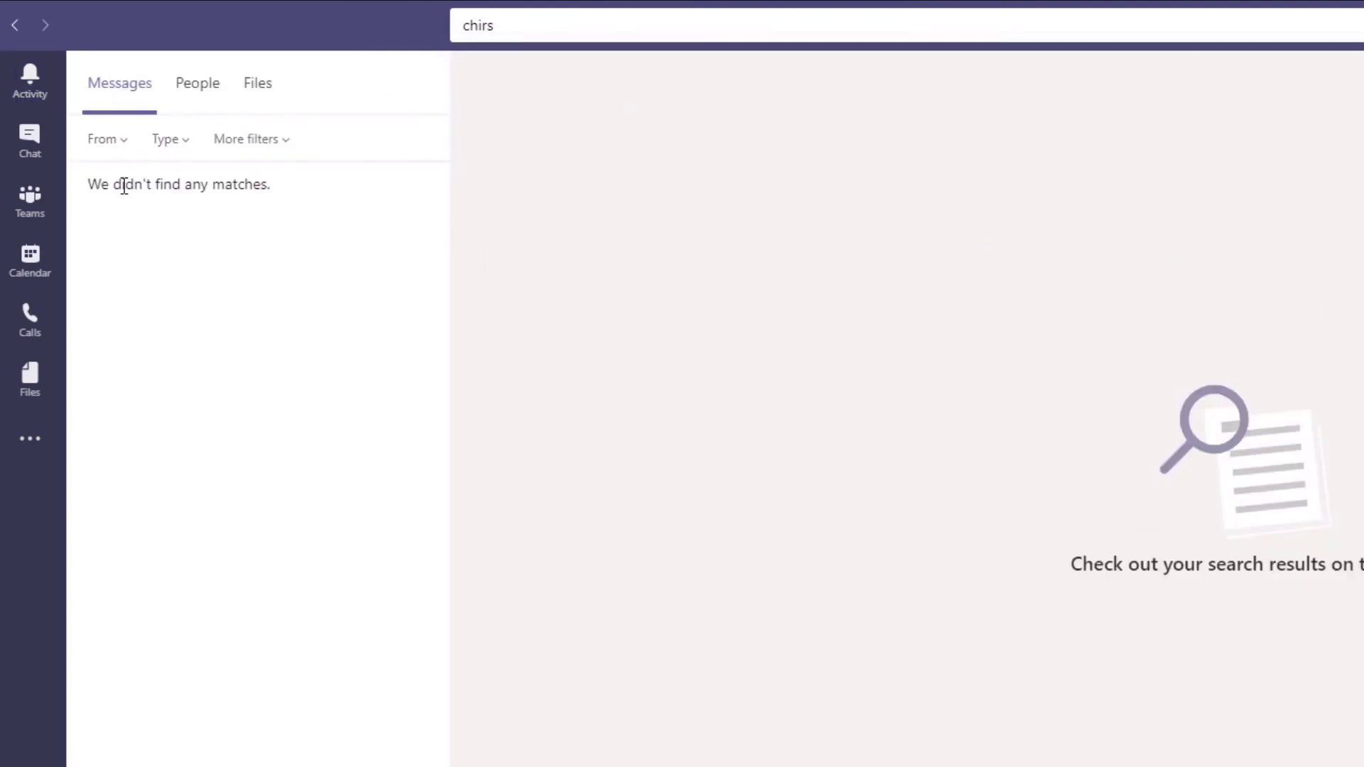
left_click(198, 98)
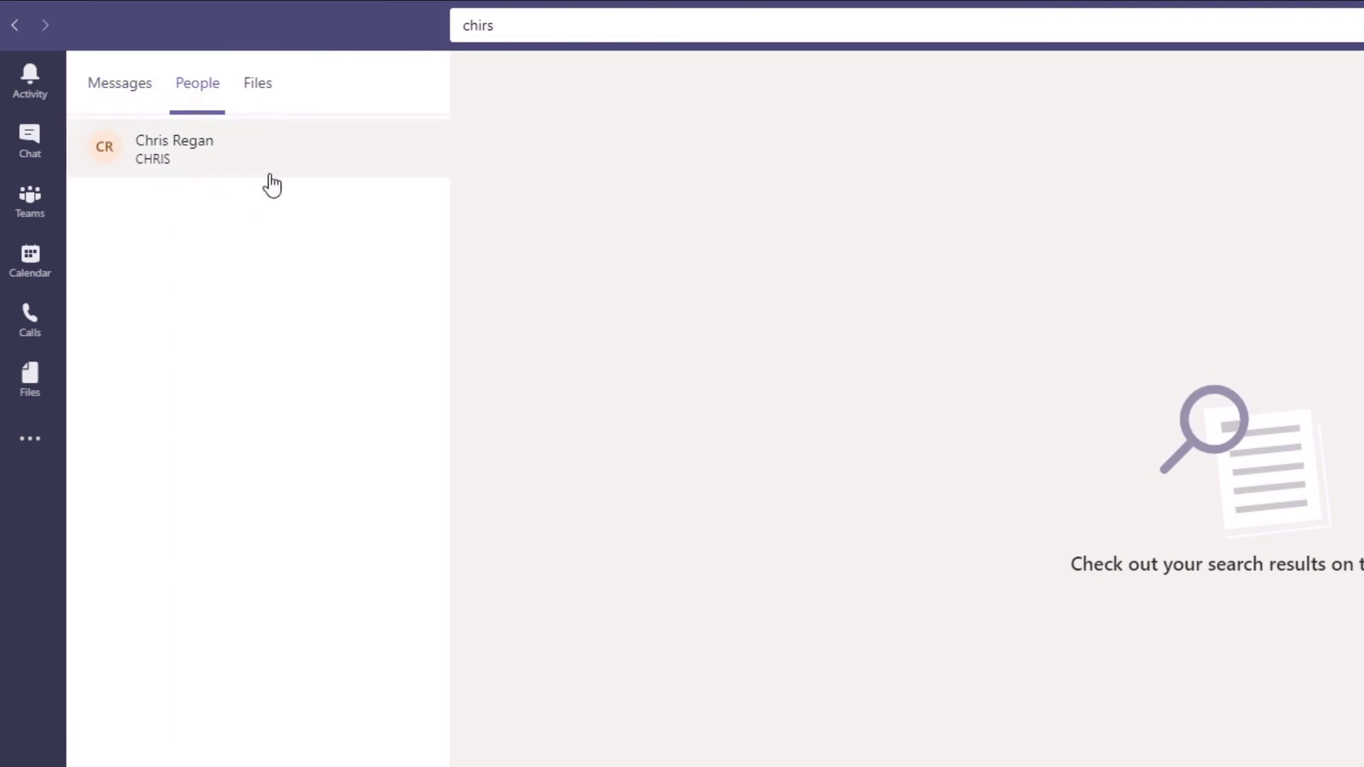
left_click(255, 90)
left_click(140, 98)
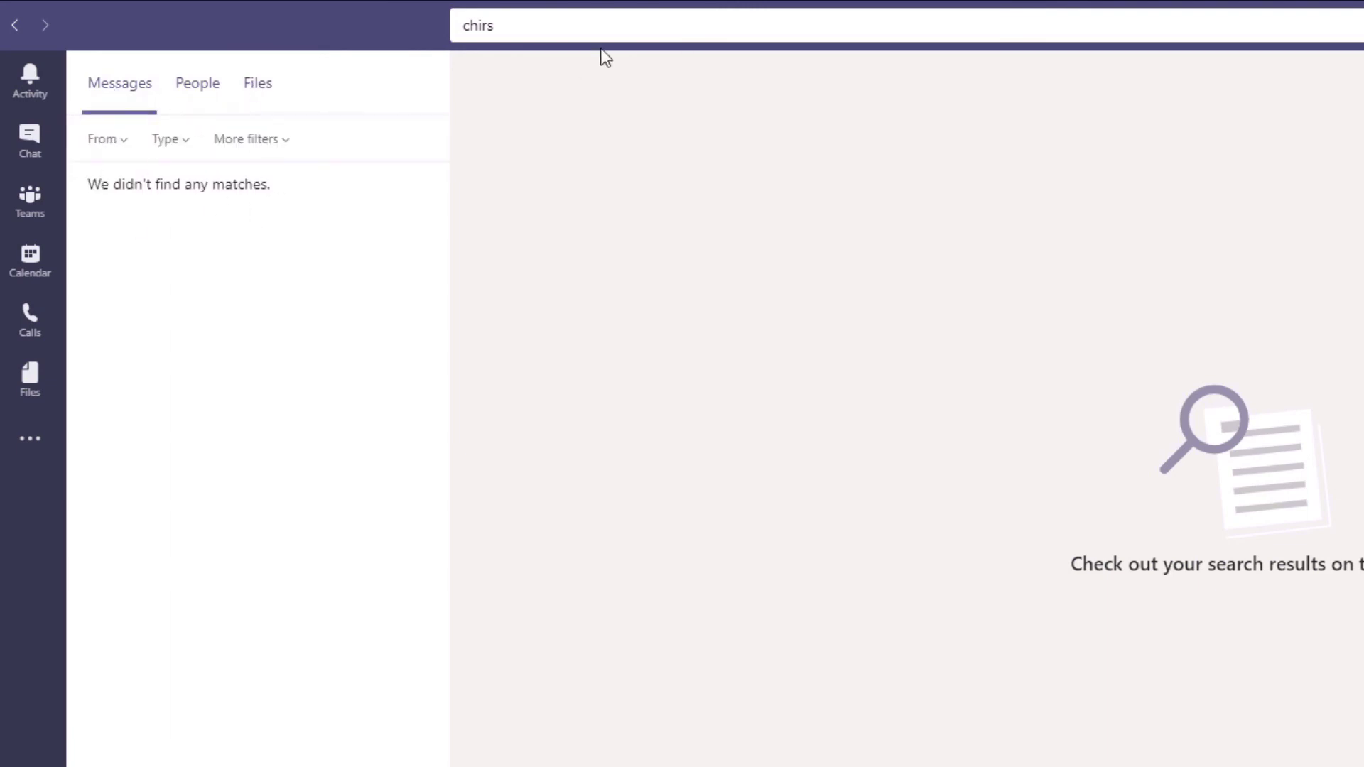
left_click(525, 32)
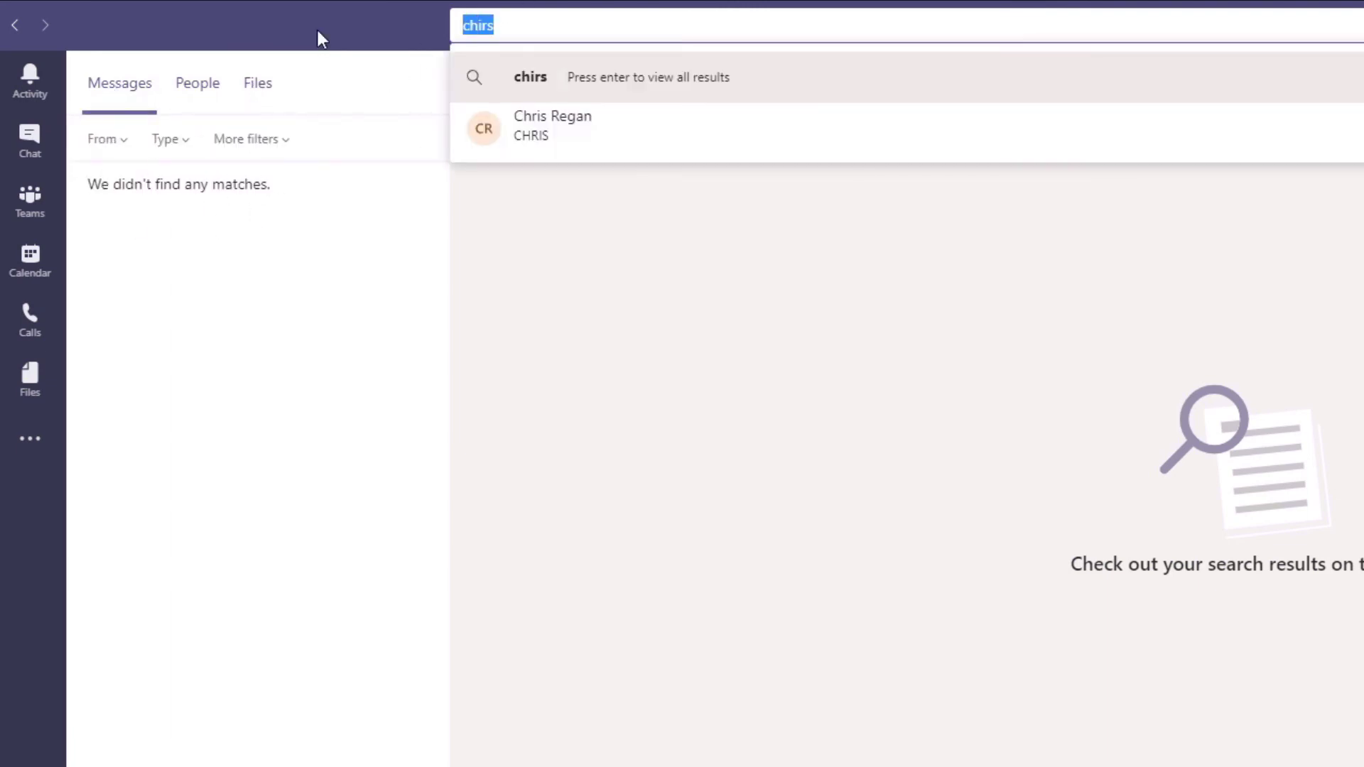
key("BackSpace")
left_click(332, 313)
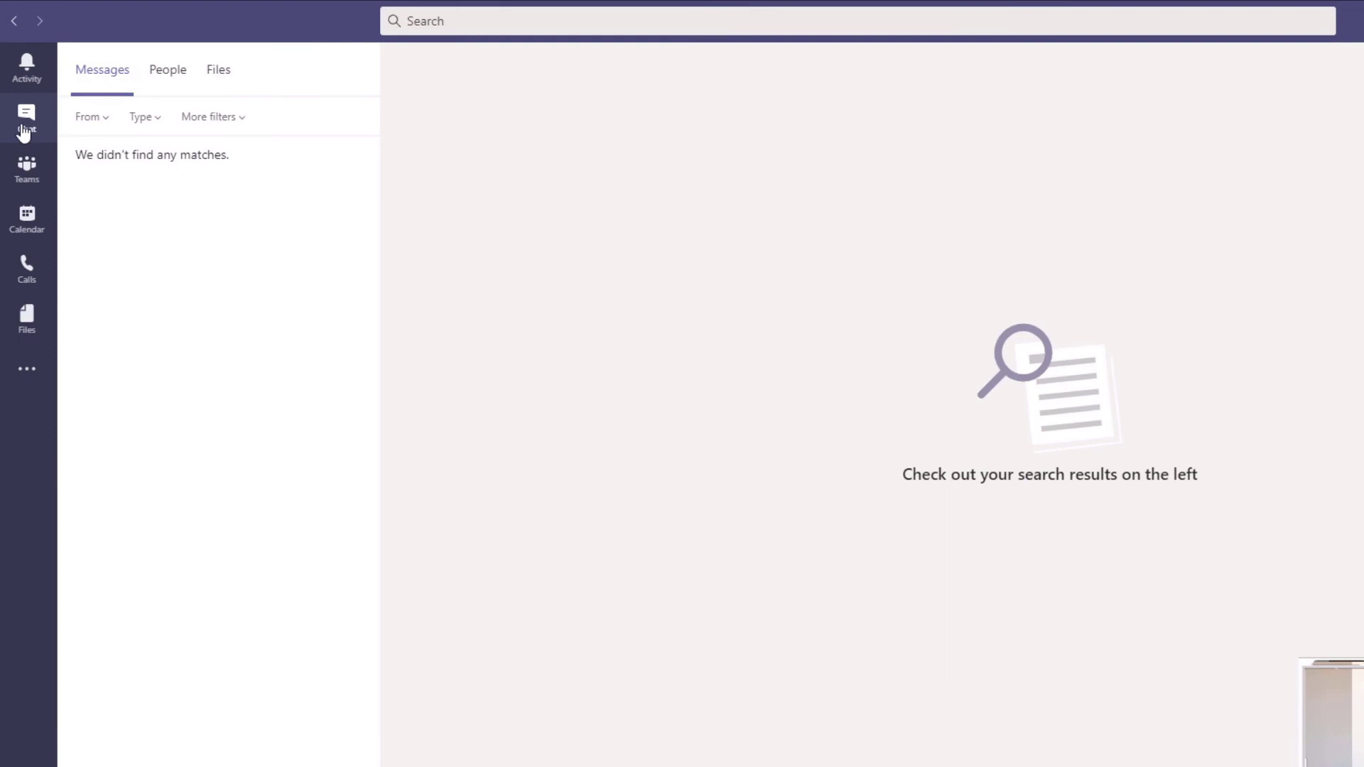
Switch to Chat and open the earlier conversation with the colleague.
left_click(29, 138)
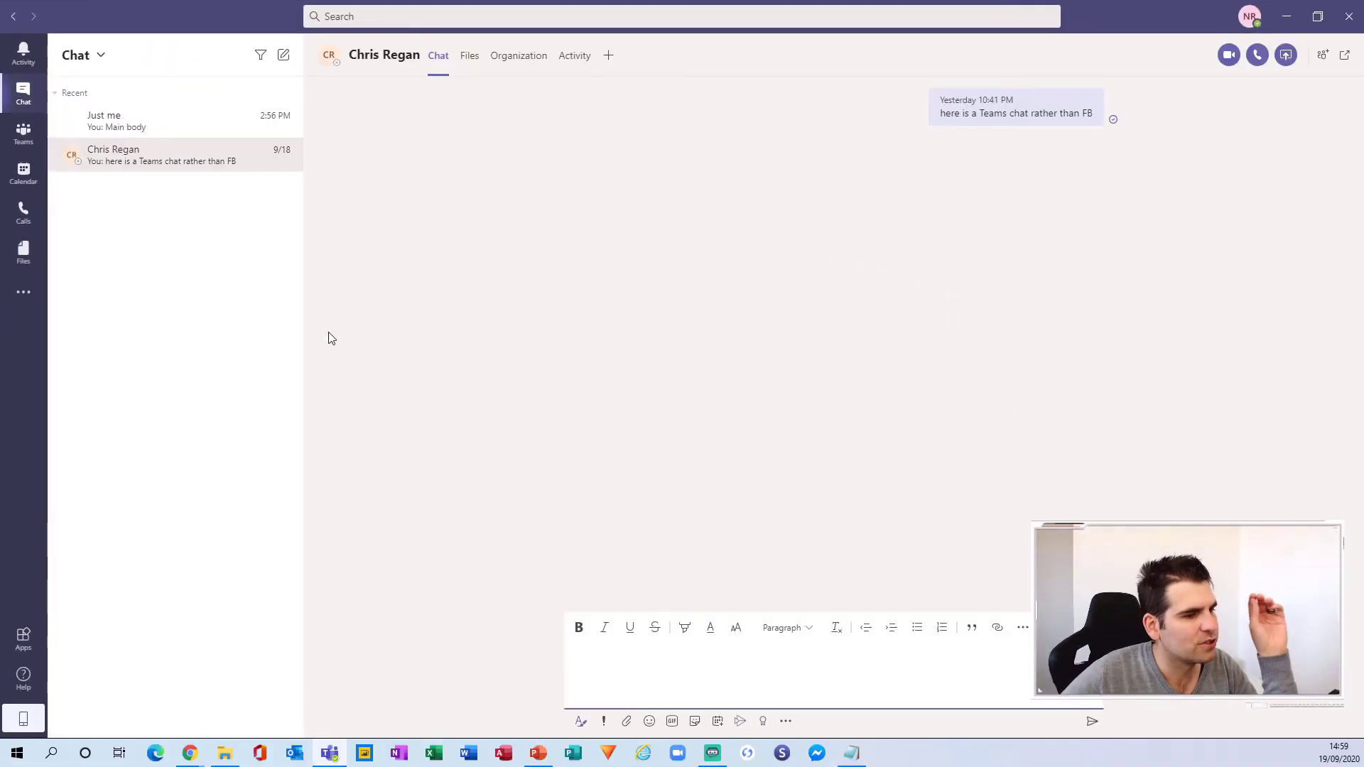